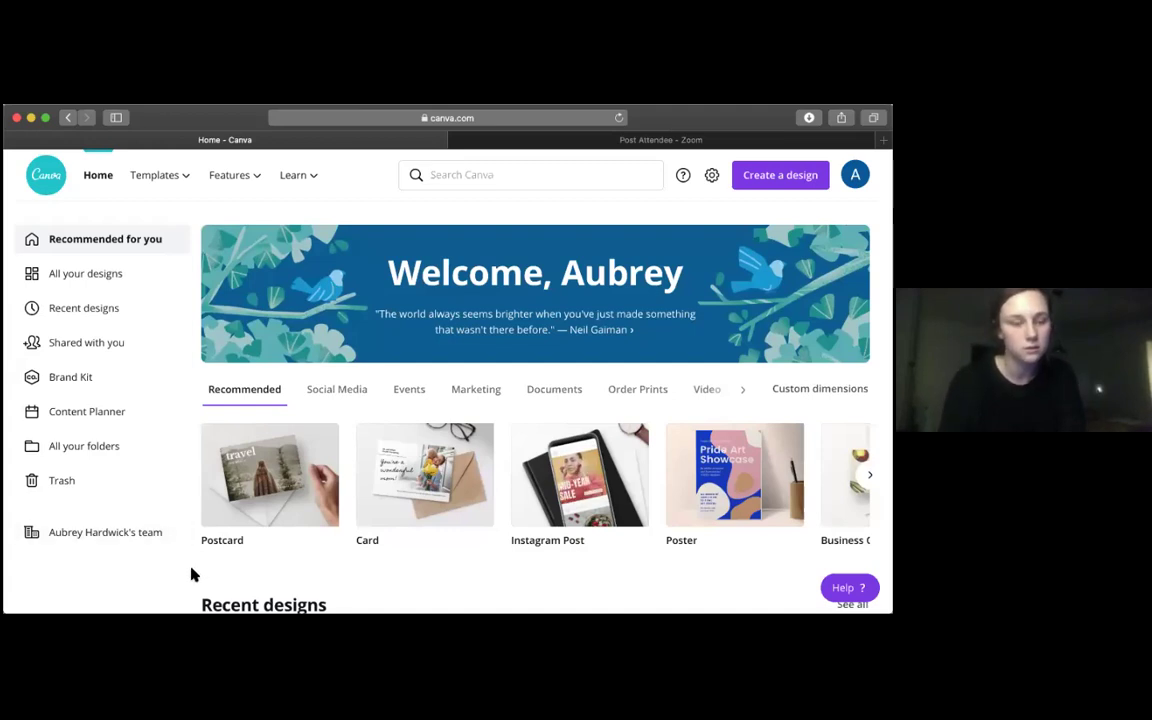
Step: Look through the home page suggestions and search the templates for "instagram post"
{"action": "scroll", "coordinate": [193, 574], "scroll_direction": "down", "scroll_amount": 5}
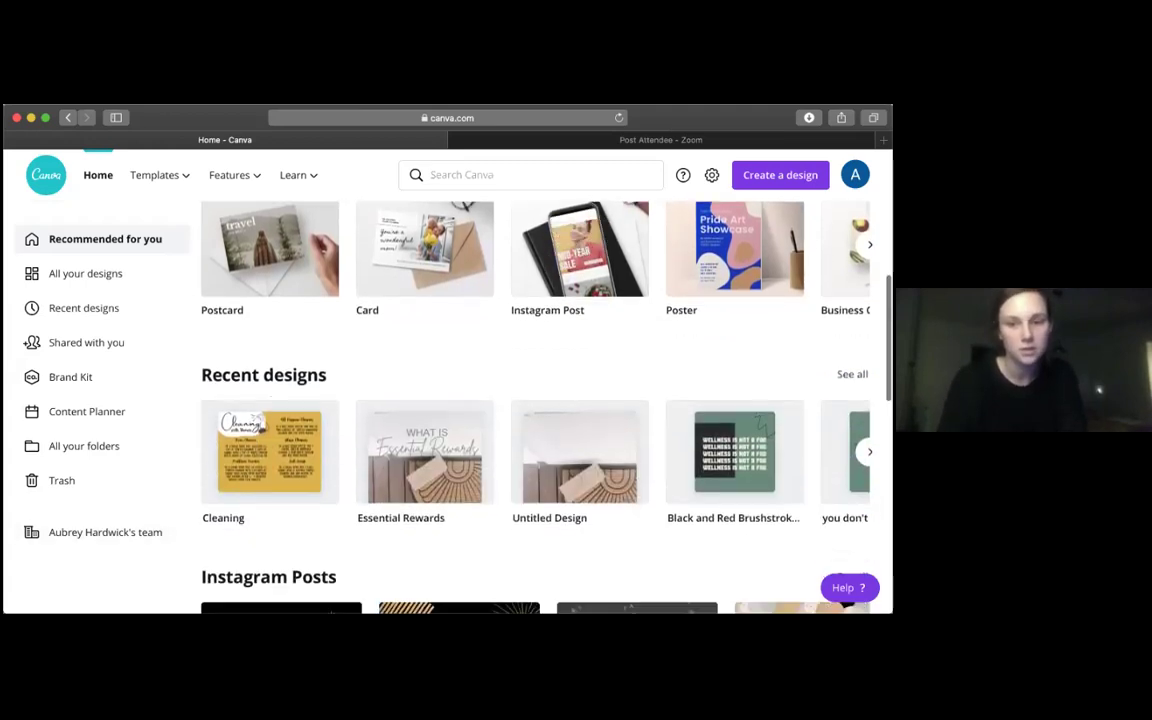
{"action": "scroll", "coordinate": [535, 400], "scroll_direction": "down", "scroll_amount": 5}
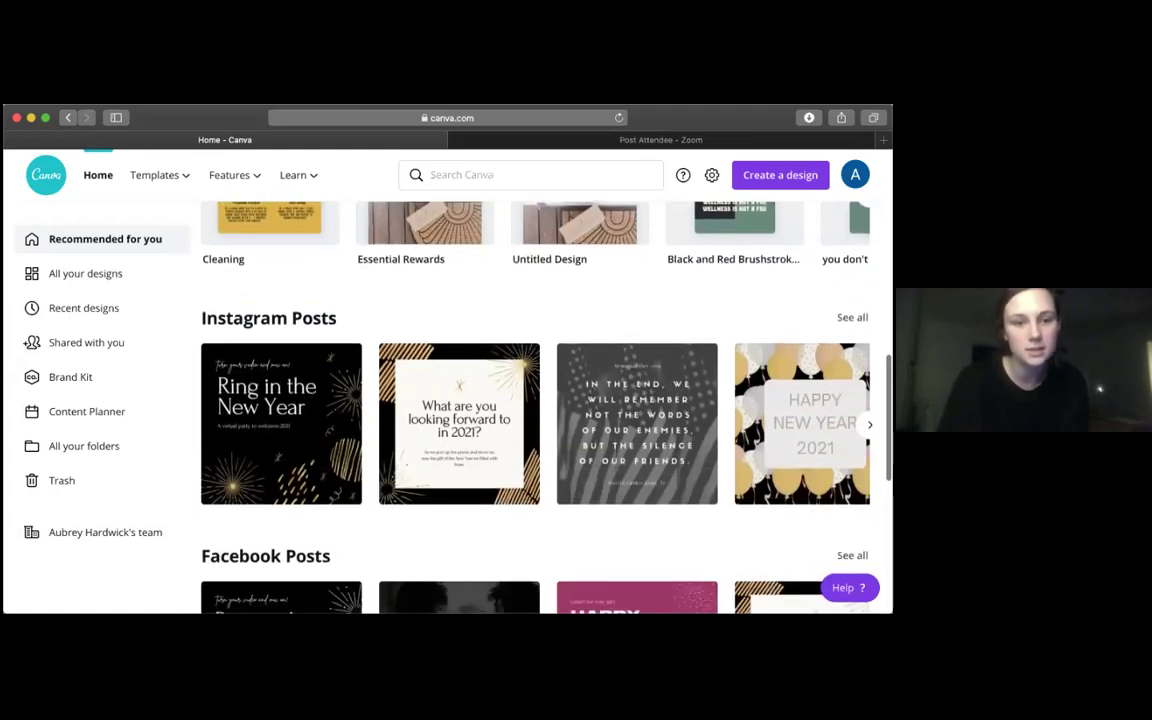
{"action": "scroll", "coordinate": [535, 400], "scroll_direction": "down", "scroll_amount": 2}
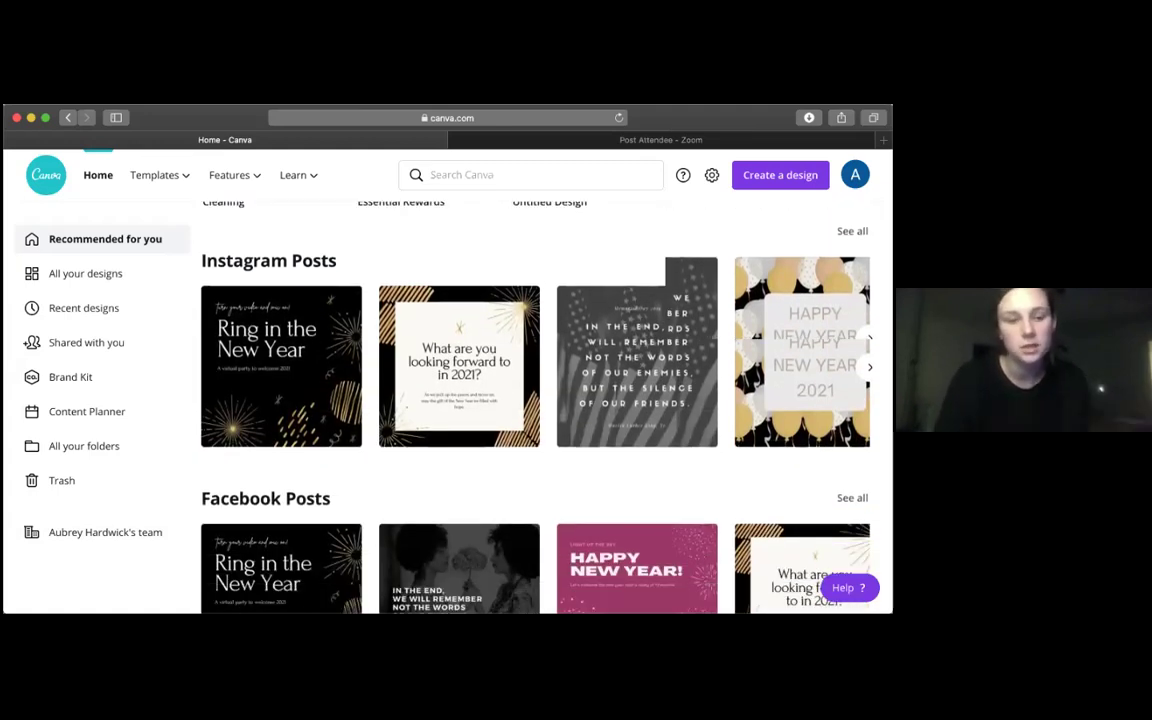
{"action": "scroll", "coordinate": [535, 400], "scroll_direction": "down", "scroll_amount": 4}
{"action": "scroll", "coordinate": [535, 400], "scroll_direction": "up", "scroll_amount": 3}
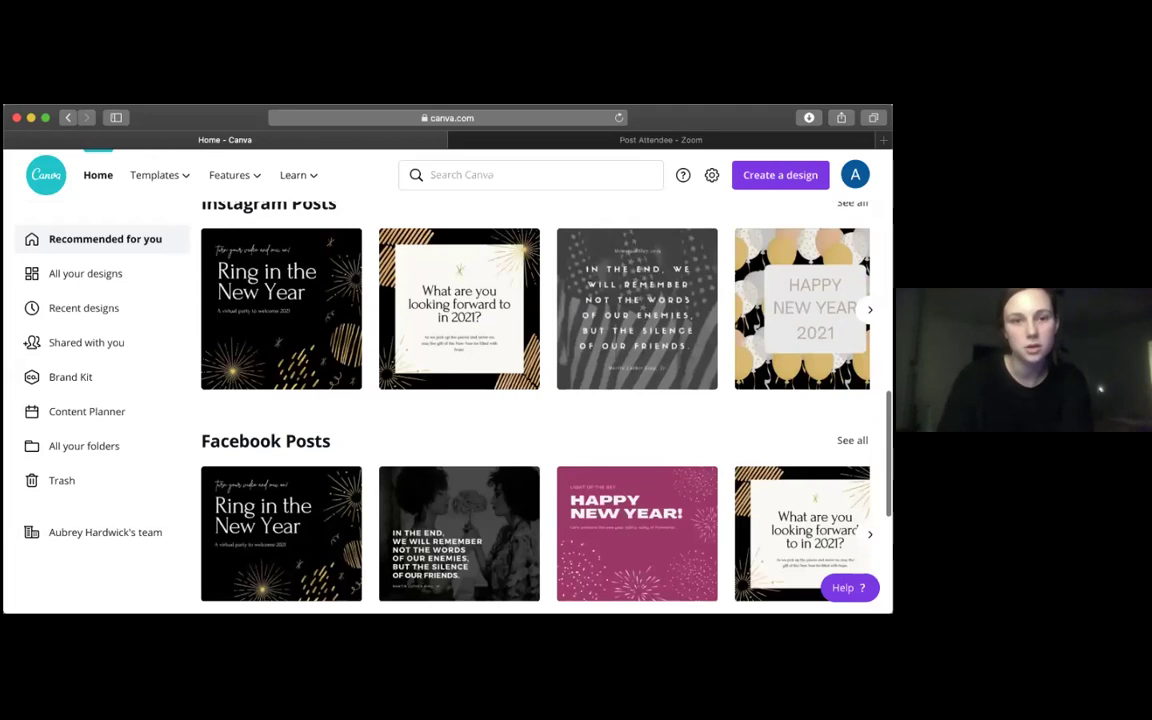
{"action": "scroll", "coordinate": [535, 400], "scroll_direction": "up", "scroll_amount": 15}
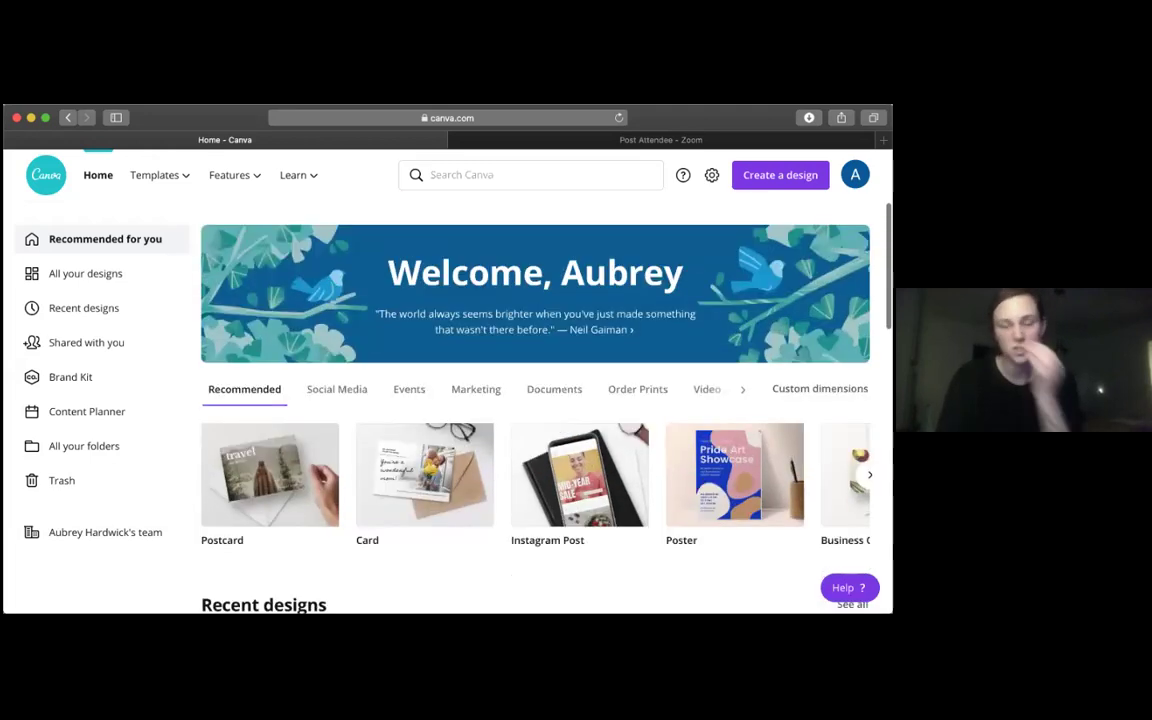
{"action": "left_click", "coordinate": [463, 173]}
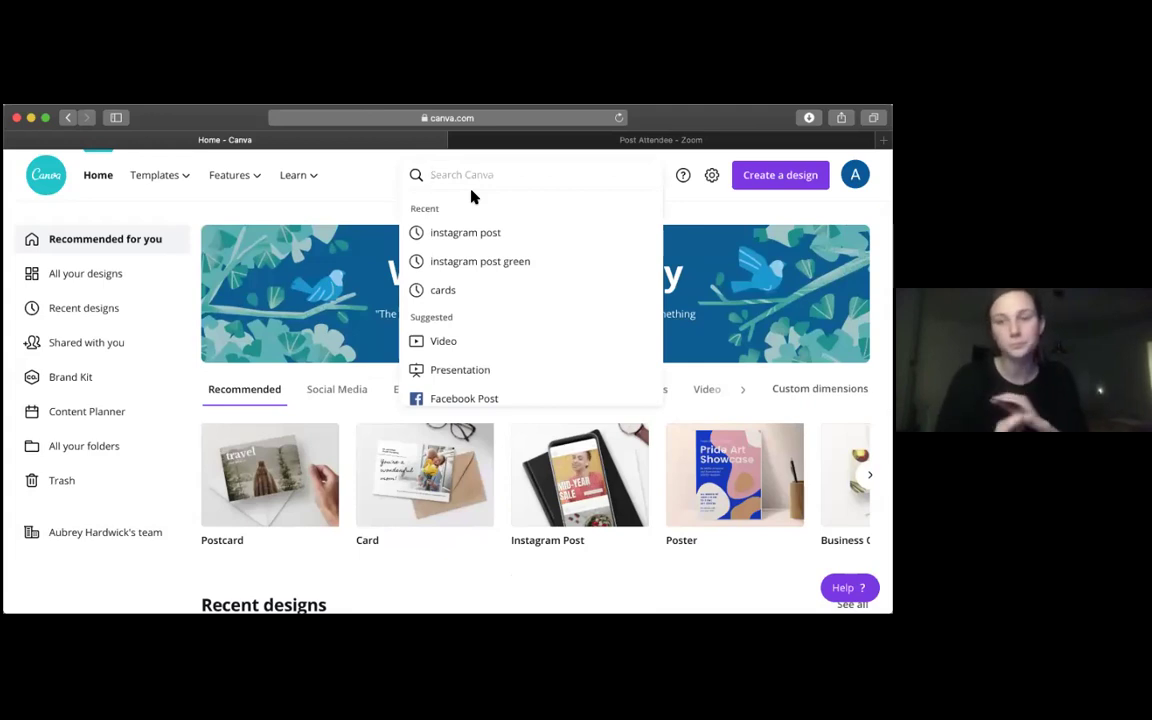
{"action": "left_click", "coordinate": [478, 232]}
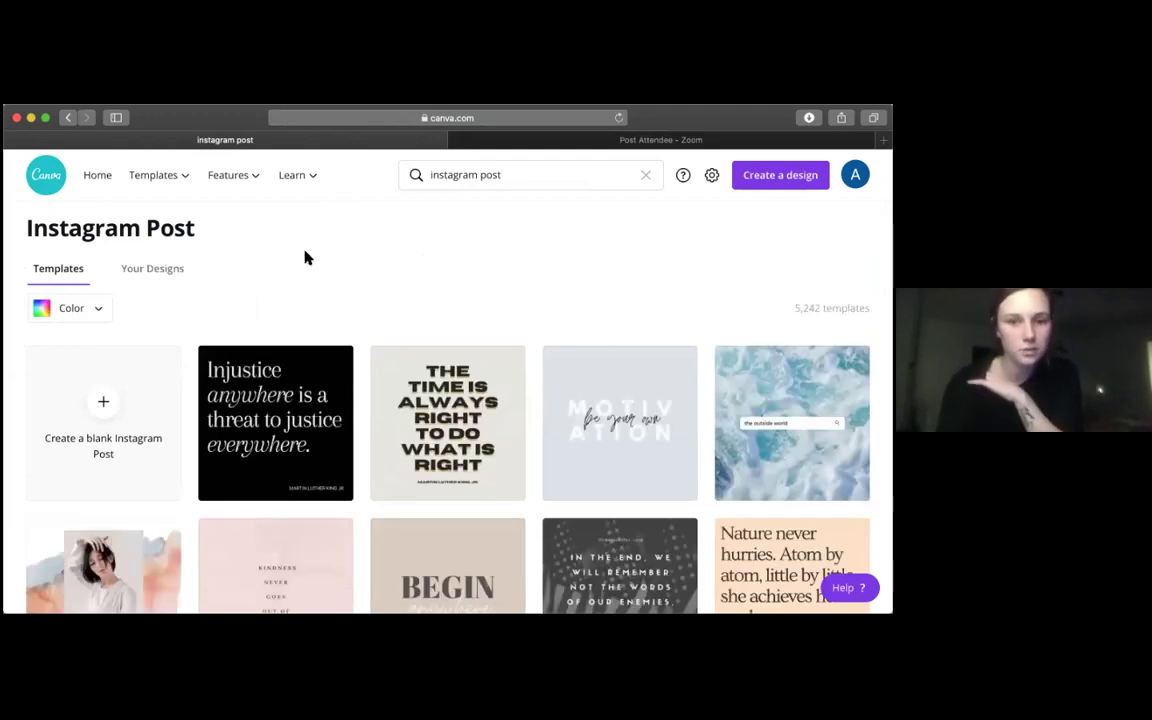
Step: Search the templates for "instagram post invitation" and open the red "It's our annual picnic!" basket template
{"action": "scroll", "coordinate": [307, 258], "scroll_direction": "down", "scroll_amount": 5}
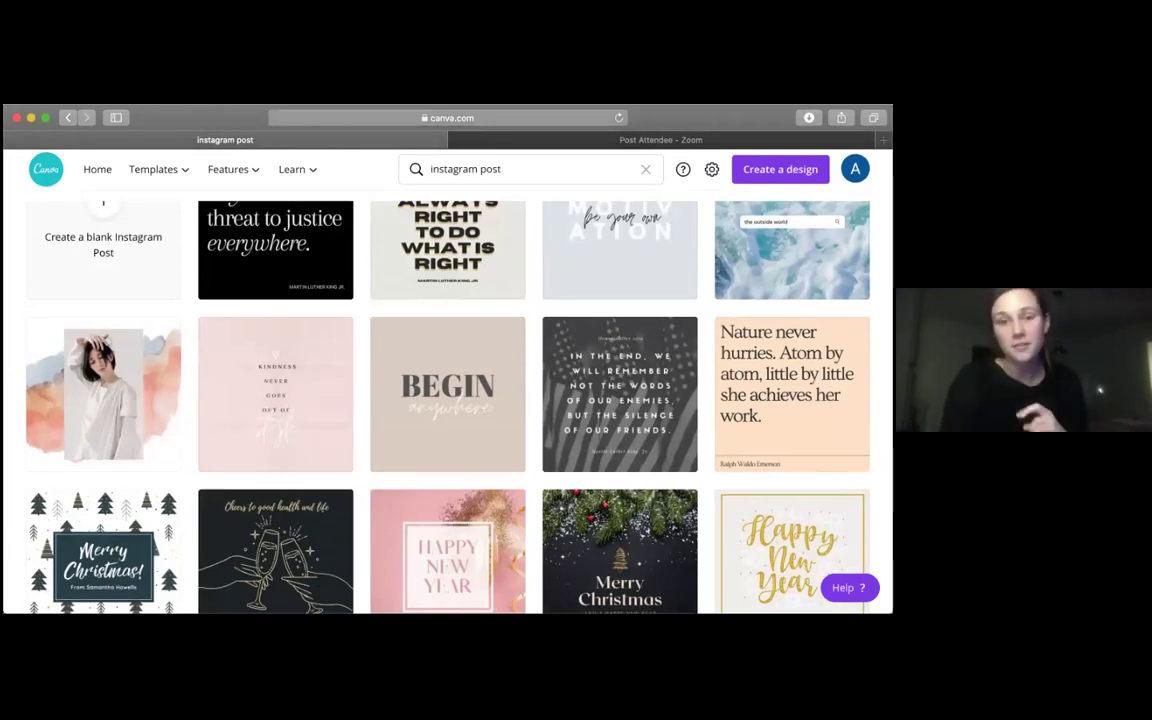
{"action": "scroll", "coordinate": [448, 400], "scroll_direction": "down", "scroll_amount": 5}
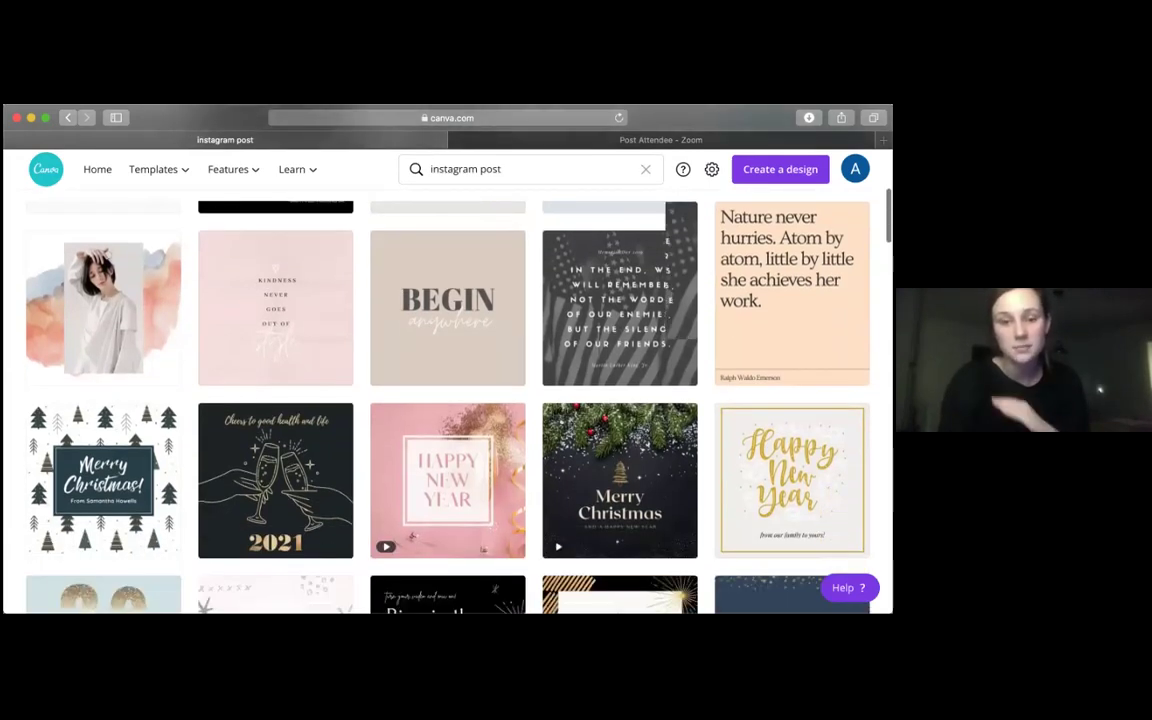
{"action": "scroll", "coordinate": [448, 400], "scroll_direction": "up", "scroll_amount": 5}
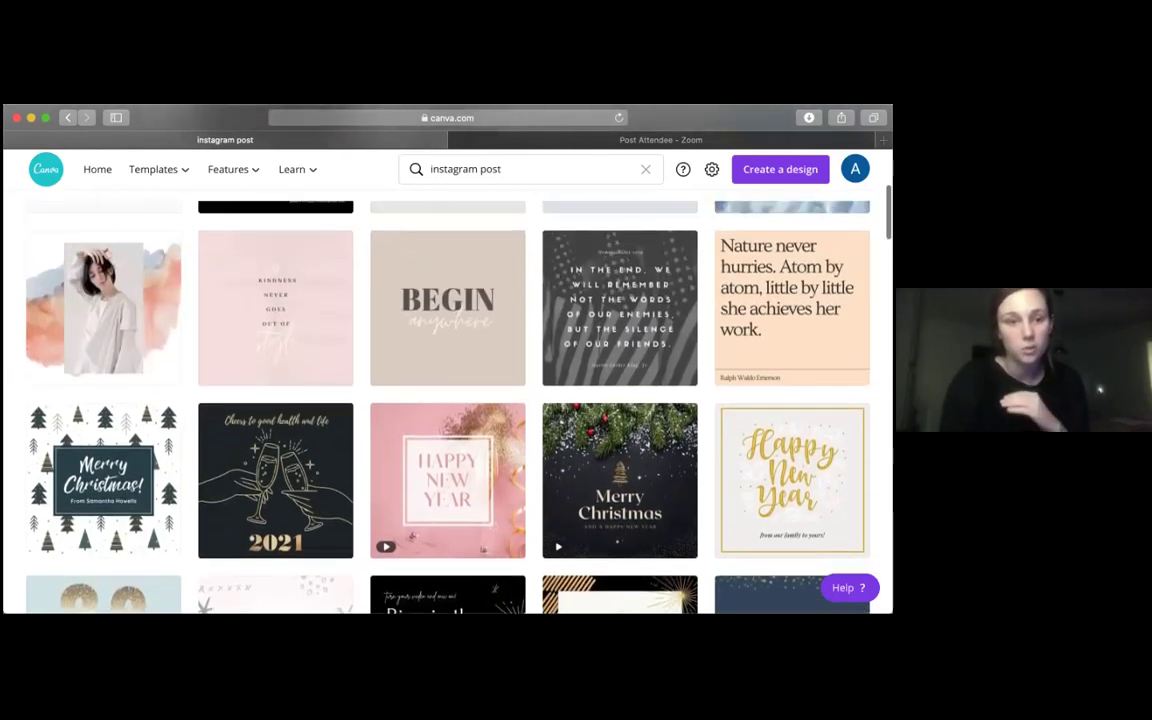
{"action": "scroll", "coordinate": [448, 400], "scroll_direction": "up", "scroll_amount": 3}
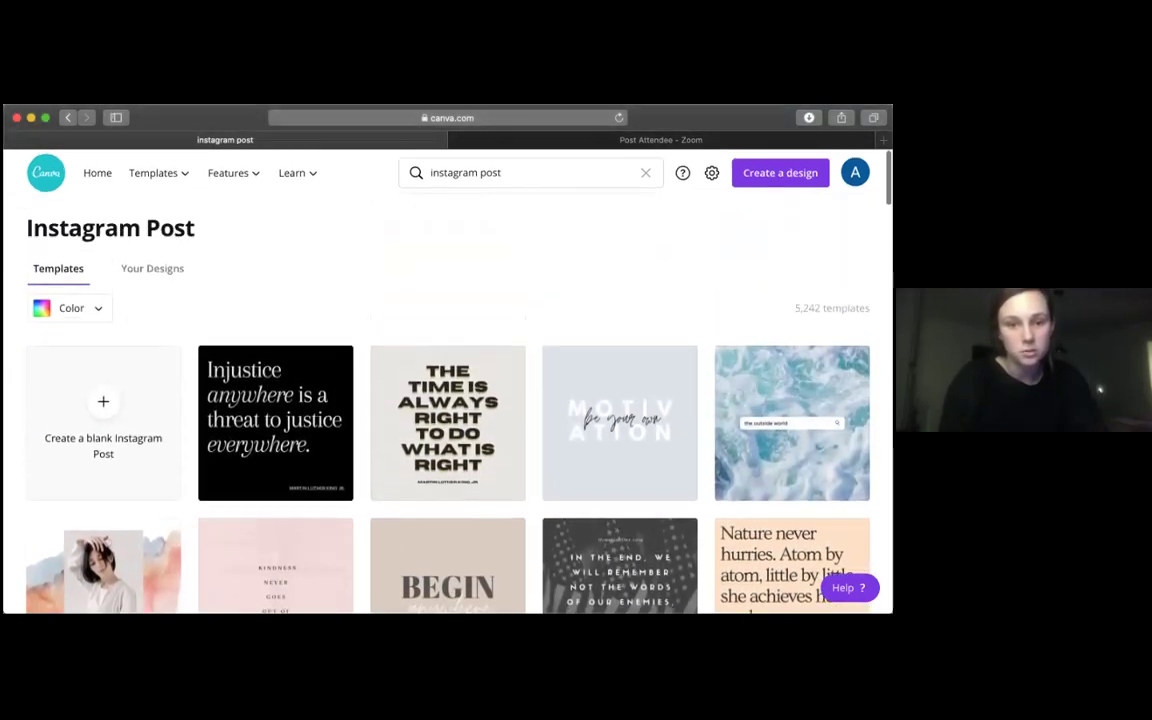
{"action": "left_click", "coordinate": [515, 168]}
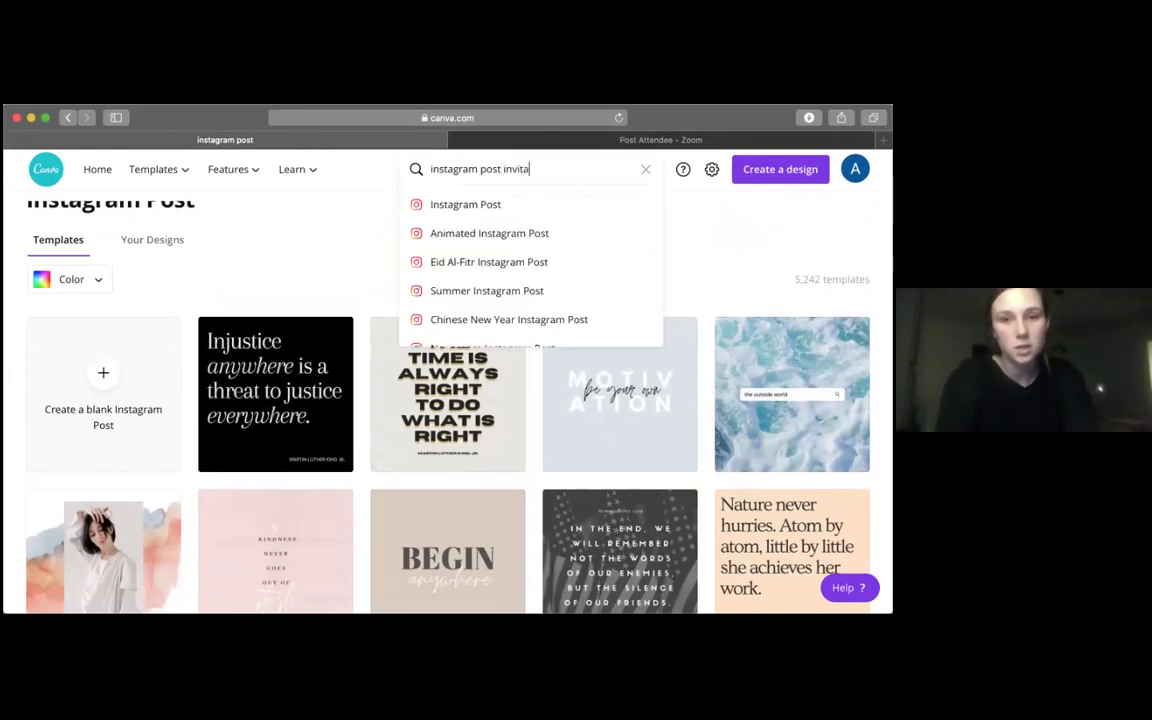
{"action": "key", "text": "Return"}
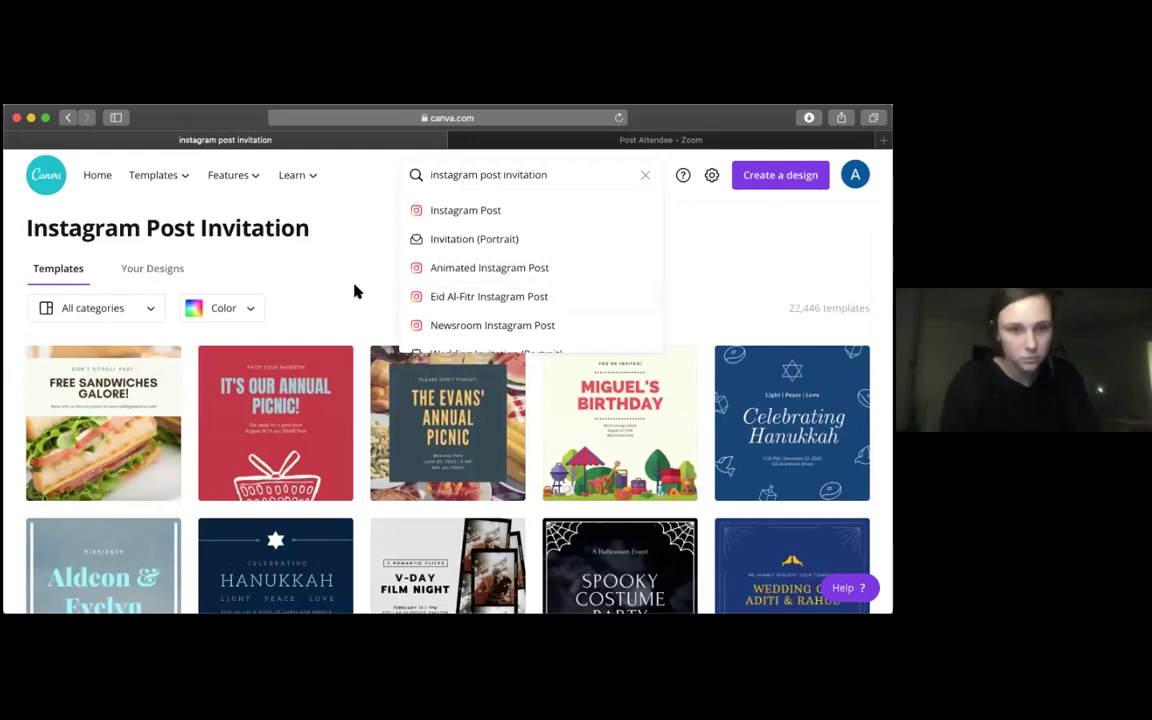
{"action": "left_click", "coordinate": [426, 291]}
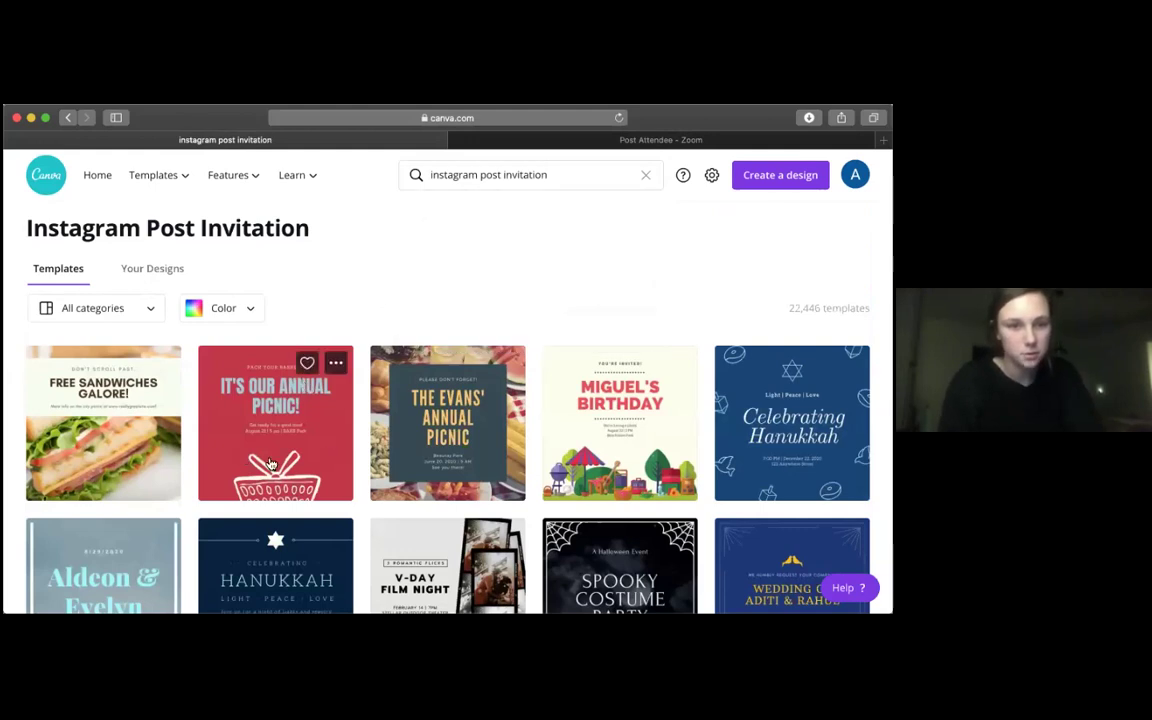
{"action": "left_click", "coordinate": [265, 410]}
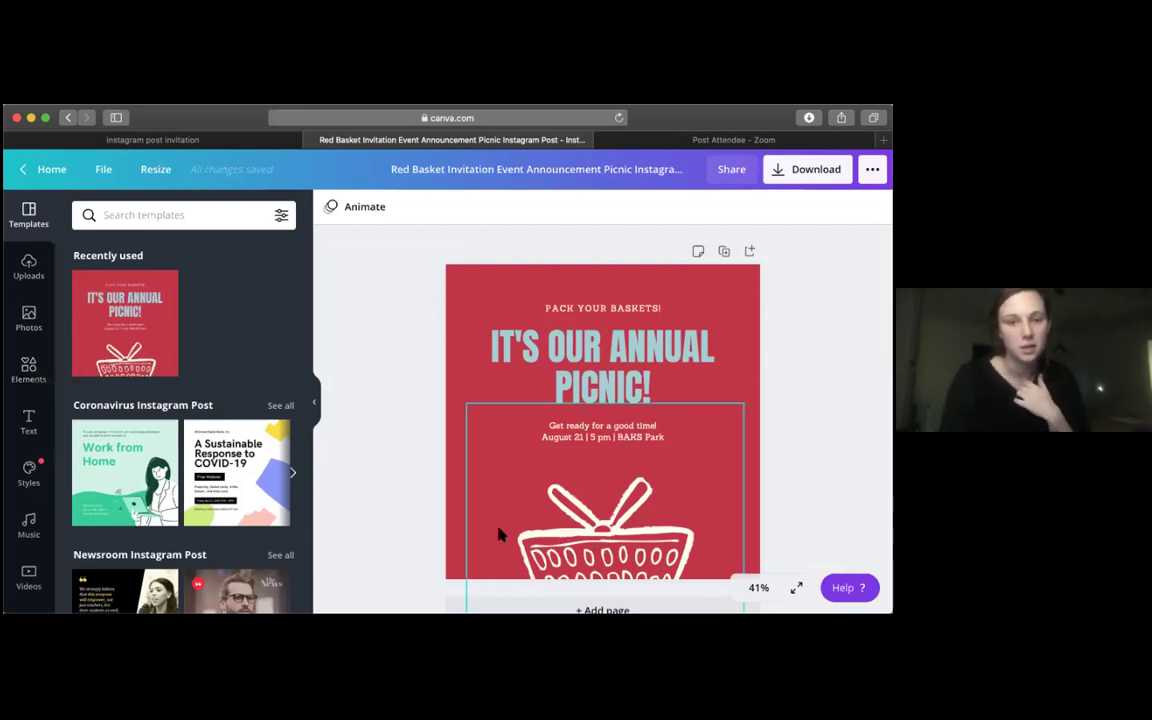
Step: Delete the picnic basket illustration from the invitation
{"action": "left_click", "coordinate": [570, 541]}
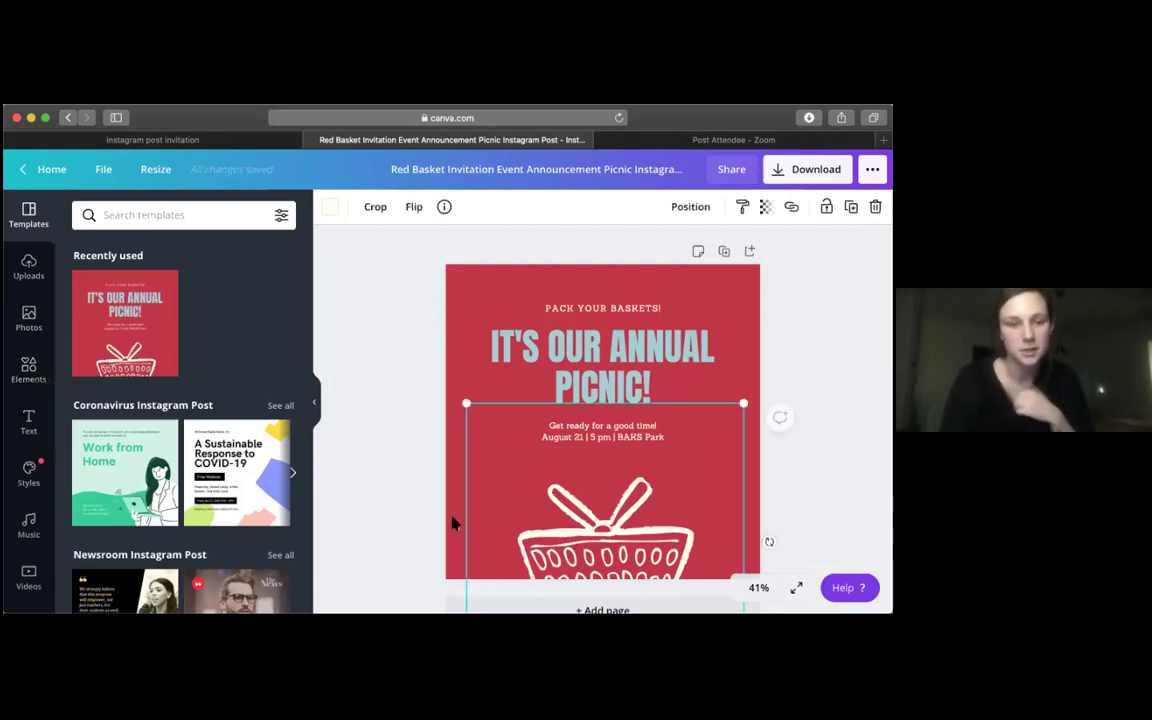
{"action": "left_click", "coordinate": [350, 440]}
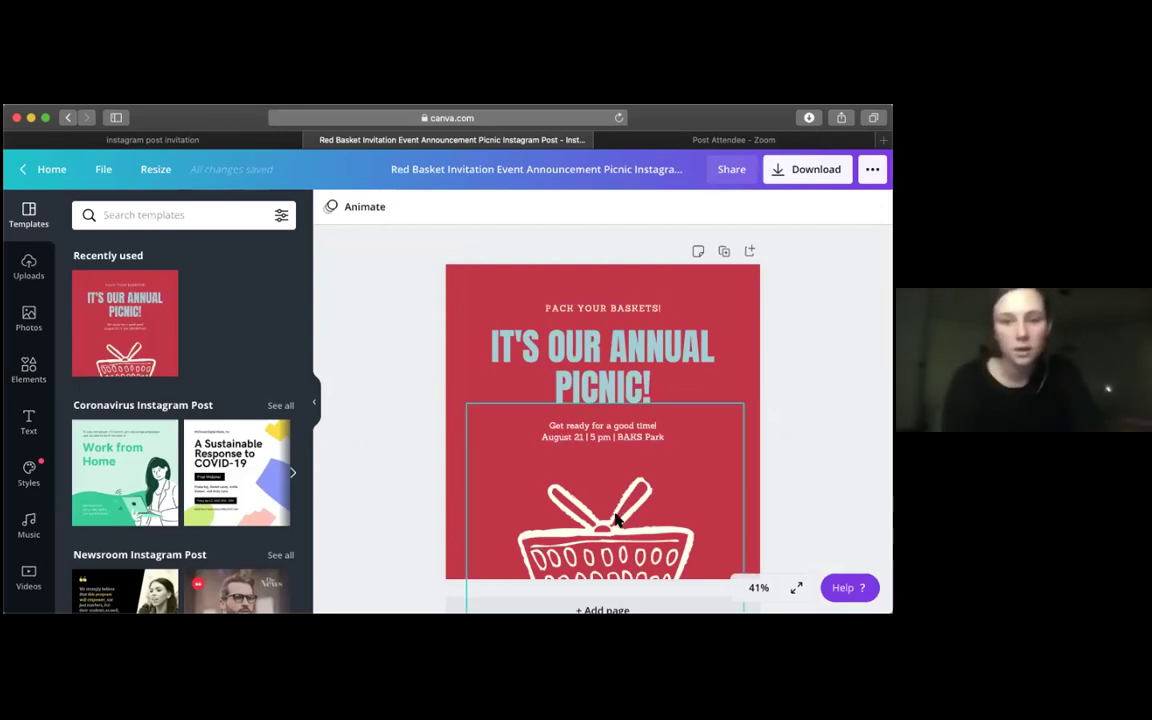
{"action": "left_click", "coordinate": [553, 507]}
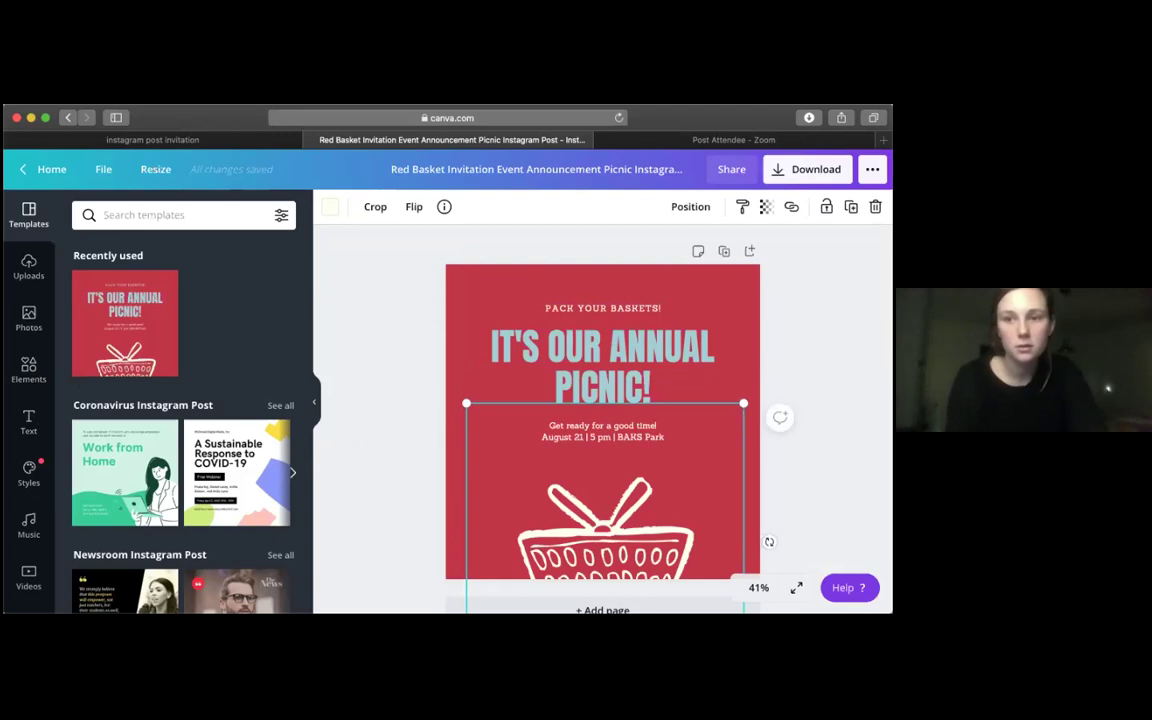
{"action": "key", "text": "Delete"}
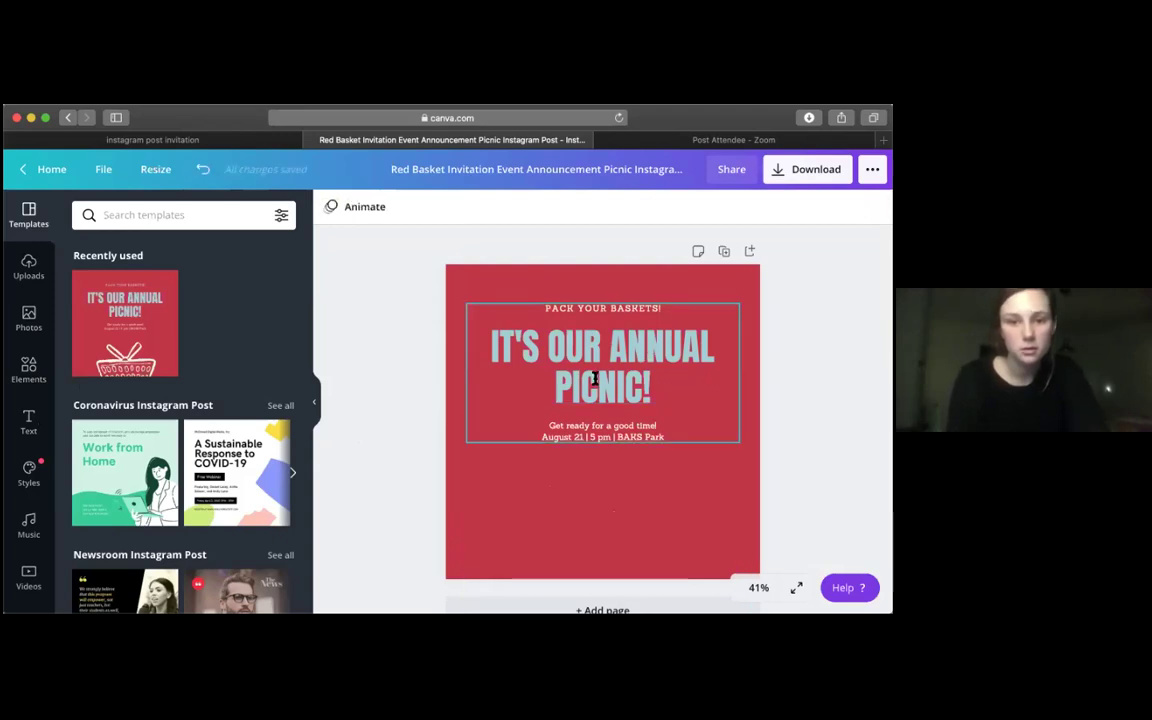
Step: Change the invitation's background to the green brand color
{"action": "left_click", "coordinate": [497, 297]}
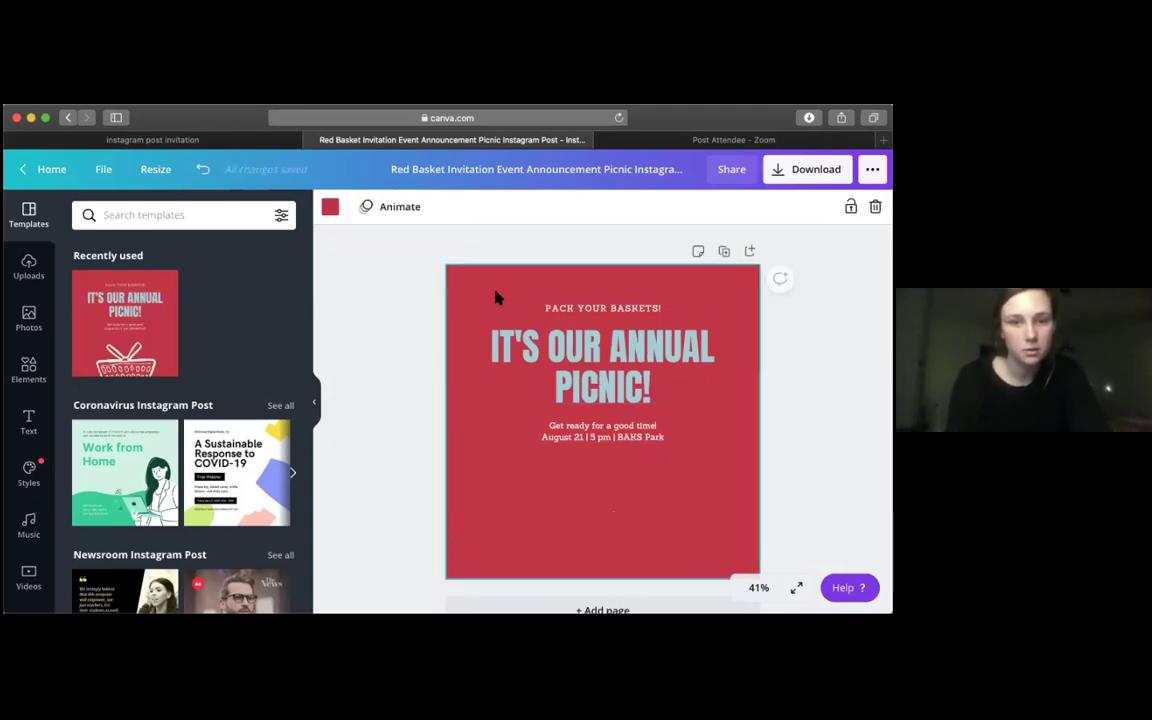
{"action": "left_click", "coordinate": [330, 206]}
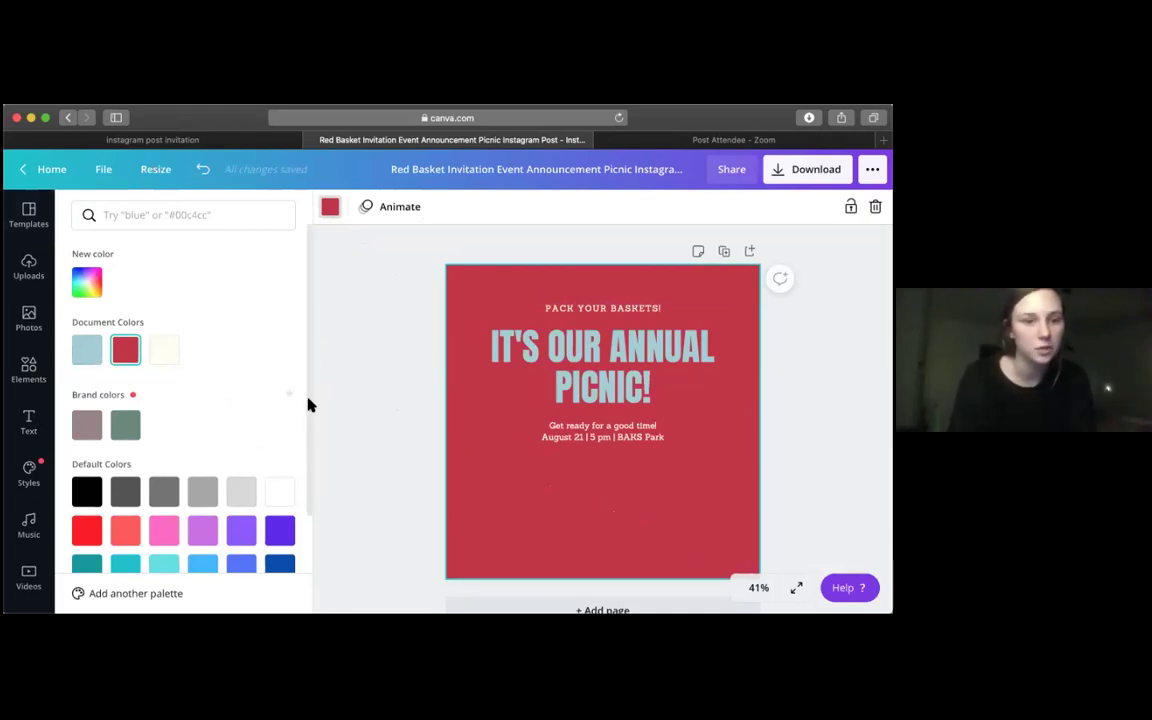
{"action": "scroll", "coordinate": [307, 470], "scroll_direction": "down", "scroll_amount": 2}
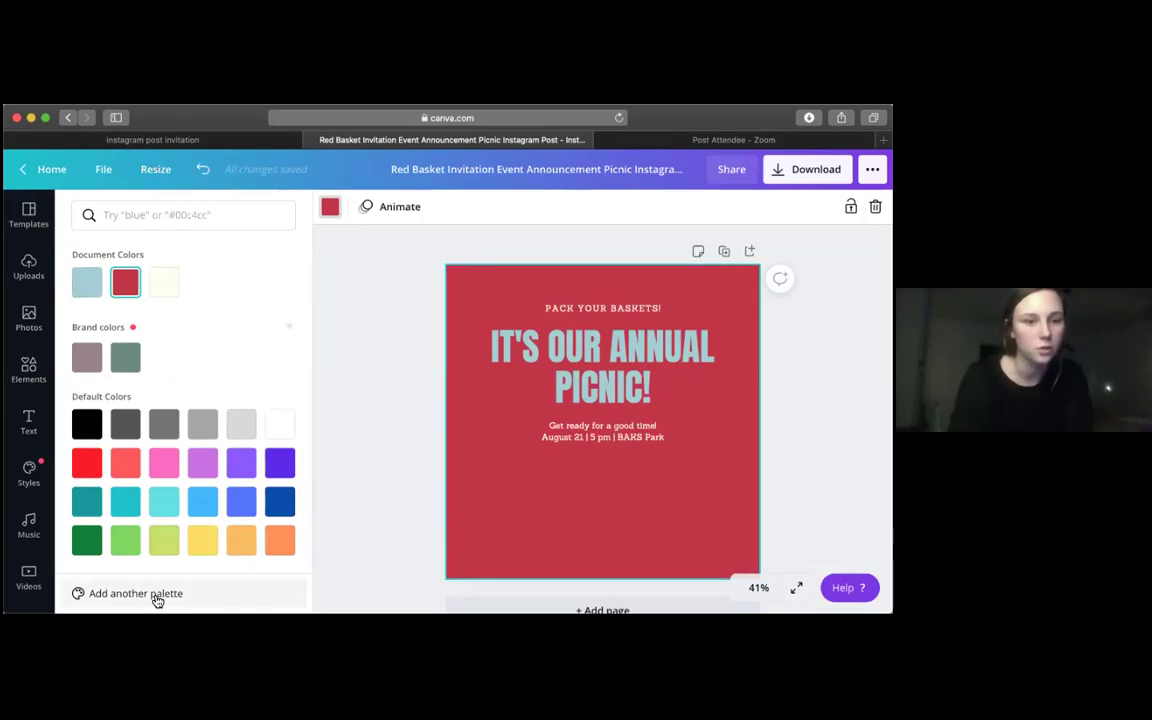
{"action": "left_click", "coordinate": [128, 360]}
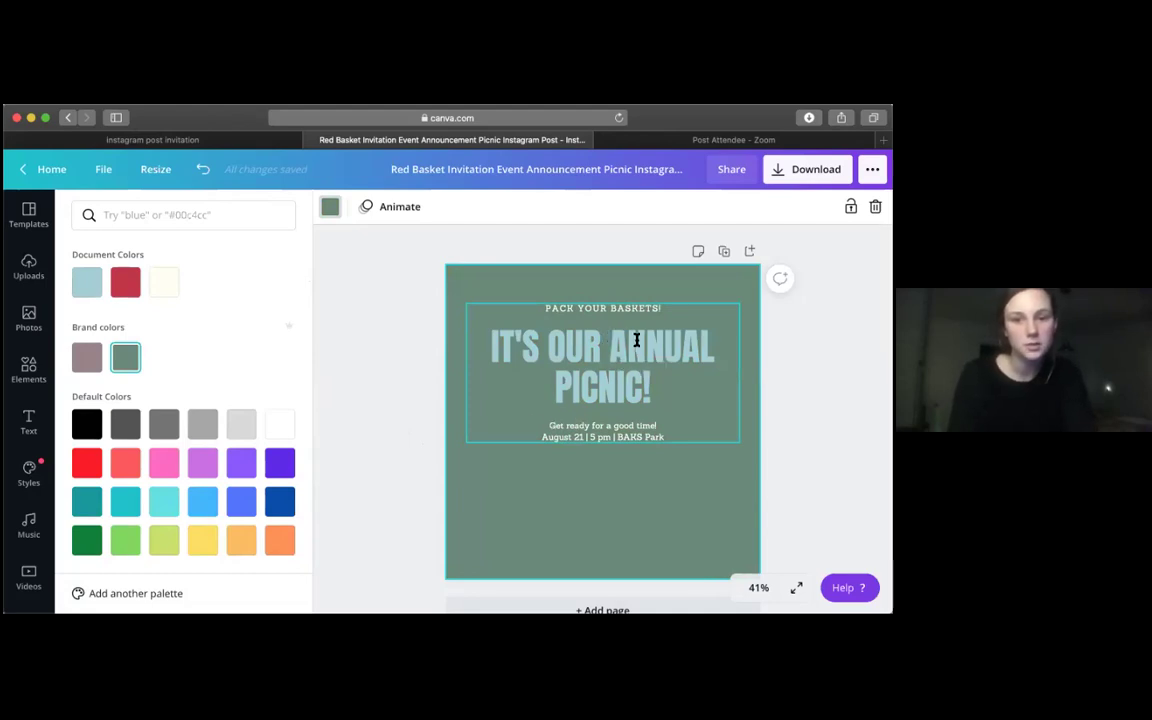
Step: Clear all the text of the "PACK YOUR BASKETS!" line above the title
{"action": "left_click", "coordinate": [662, 311]}
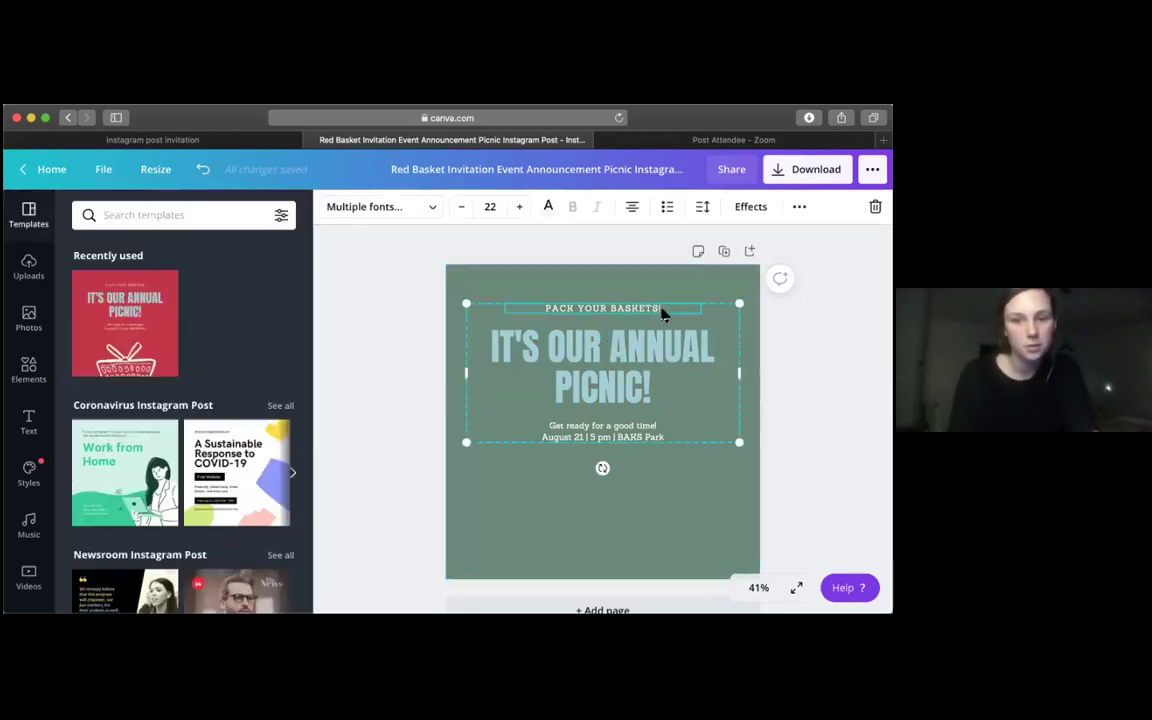
{"action": "left_click", "coordinate": [662, 310]}
{"action": "key", "text": "BackSpace"}
{"action": "key", "text": "BackSpace"}
{"action": "key", "text": "BackSpace"}
{"action": "key", "text": "BackSpace"}
{"action": "key", "text": "BackSpace"}
{"action": "key", "text": "BackSpace"}
{"action": "key", "text": "BackSpace"}
{"action": "key", "text": "BackSpace"}
{"action": "key", "text": "BackSpace"}
{"action": "key", "text": "BackSpace"}
{"action": "key", "text": "BackSpace"}
{"action": "key", "text": "BackSpace"}
{"action": "key", "text": "BackSpace"}
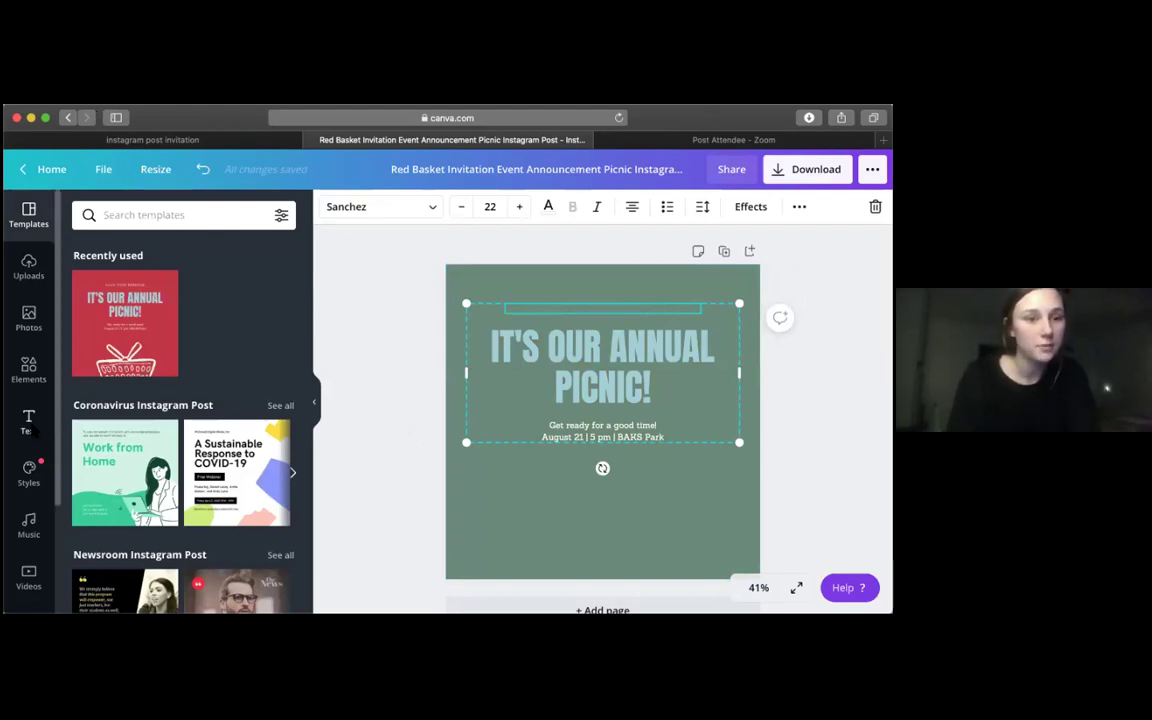
Step: Add a default heading text box to the page
{"action": "left_click", "coordinate": [28, 420]}
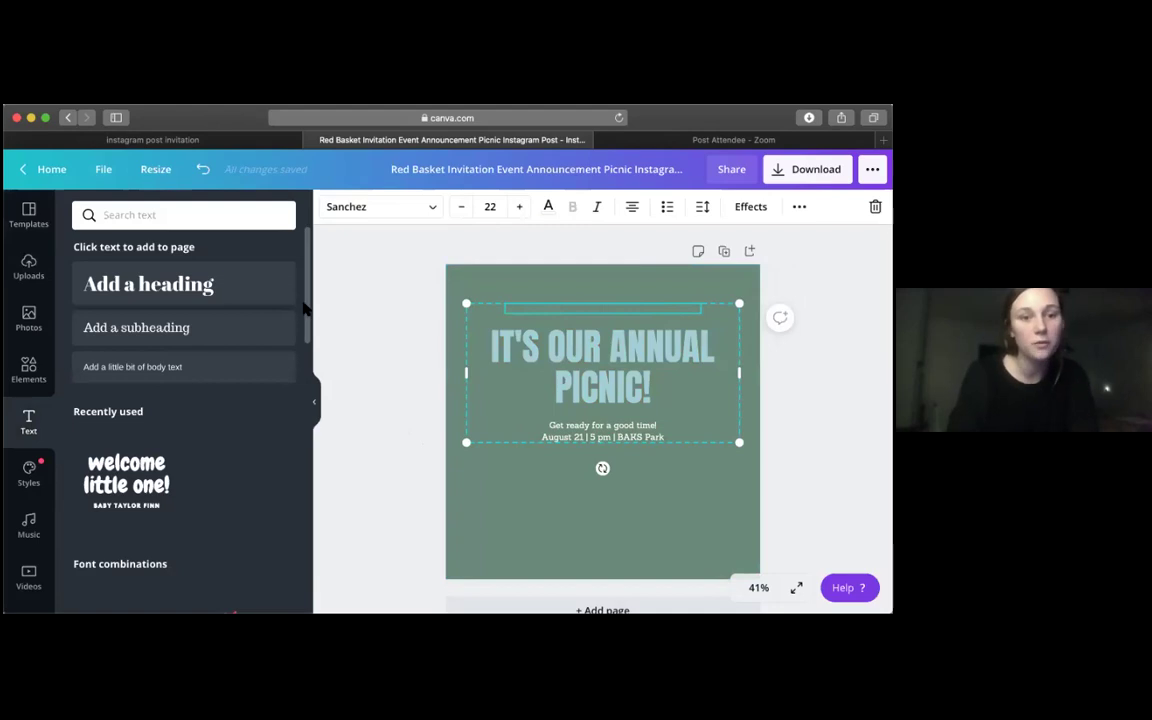
{"action": "left_click_drag", "start_coordinate": [308, 310], "coordinate": [311, 267]}
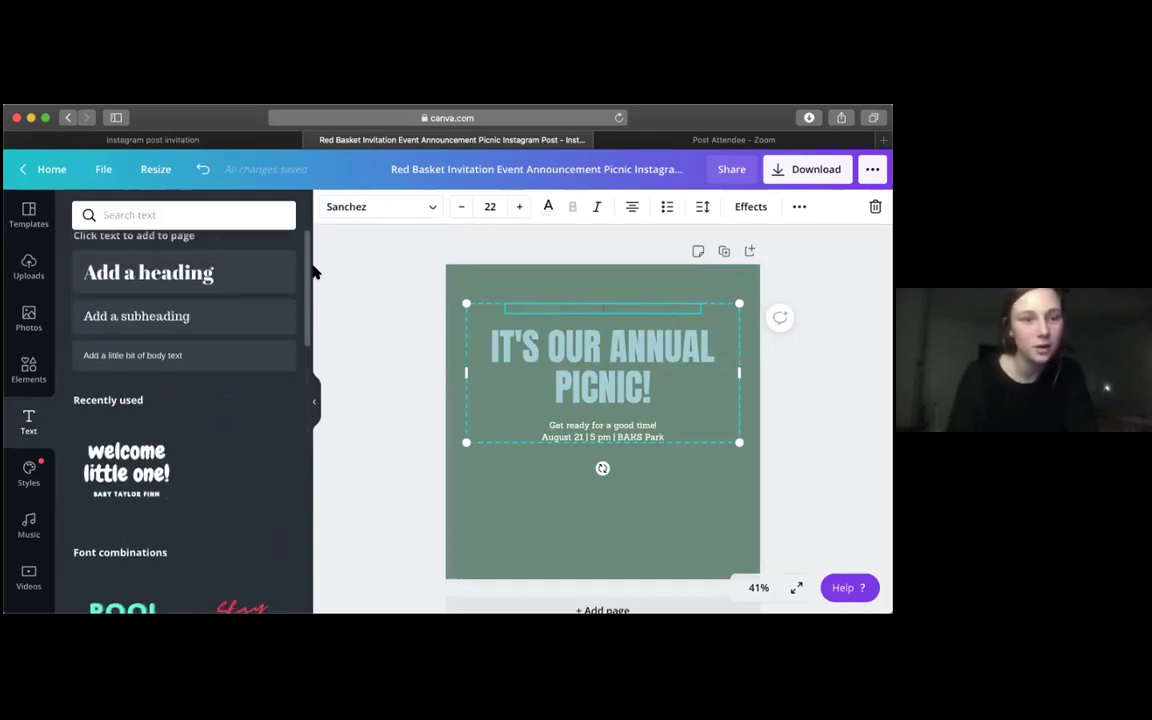
{"action": "left_click", "coordinate": [174, 290]}
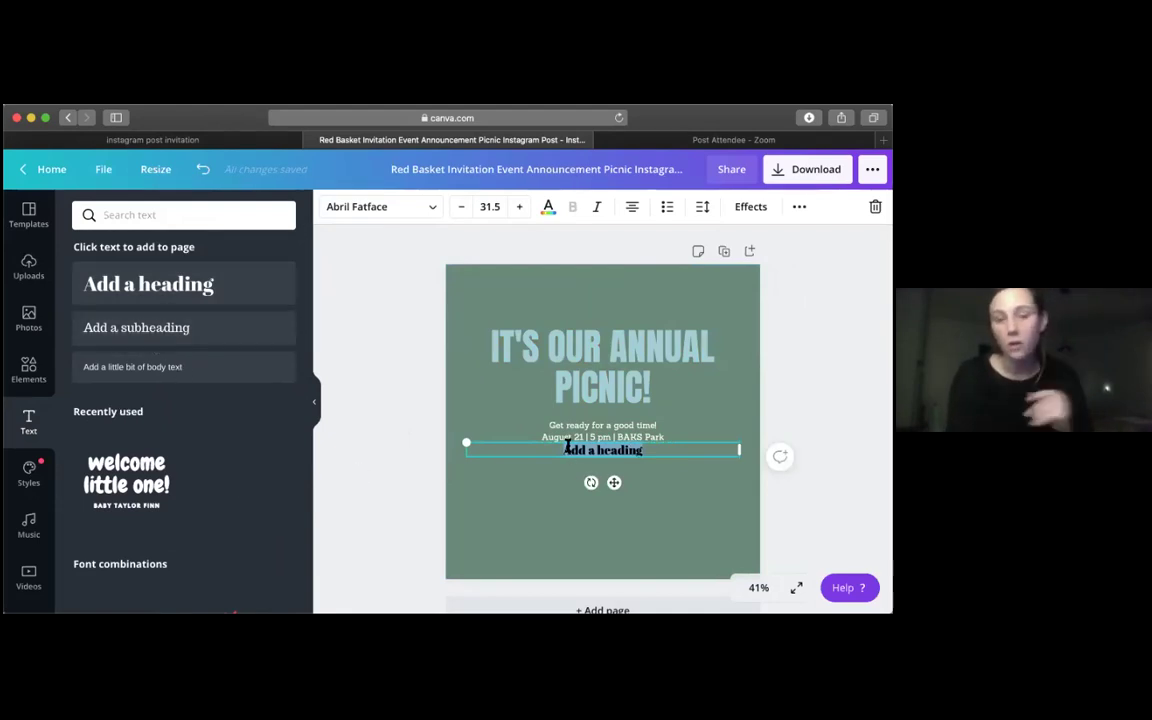
Step: Delete the "IT'S OUR ANNUAL PICNIC!" title and the placeholder "Add a heading" text box
{"action": "left_click", "coordinate": [561, 381]}
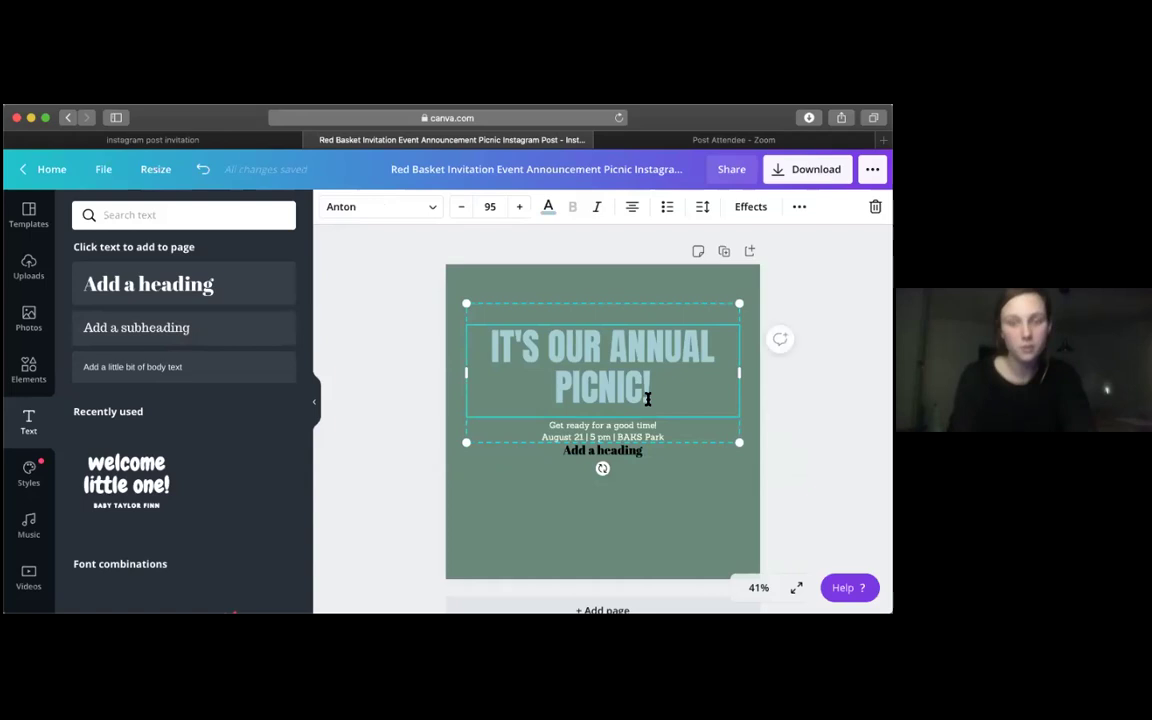
{"action": "key", "text": "Delete"}
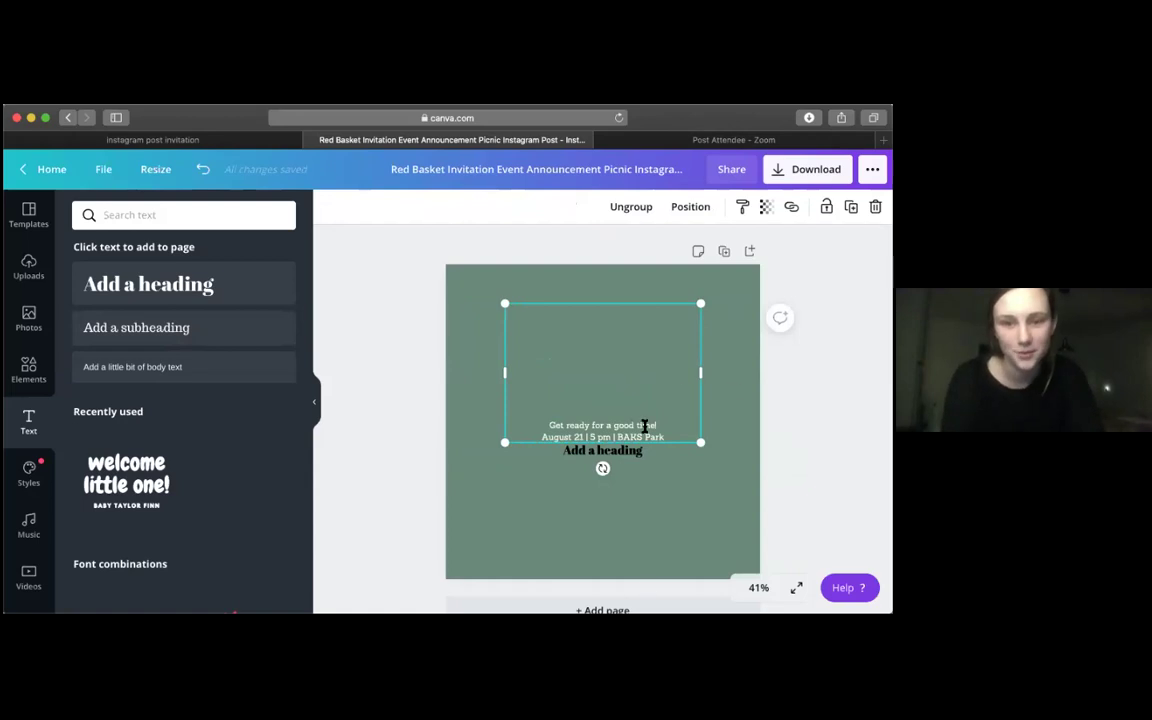
{"action": "left_click", "coordinate": [632, 452]}
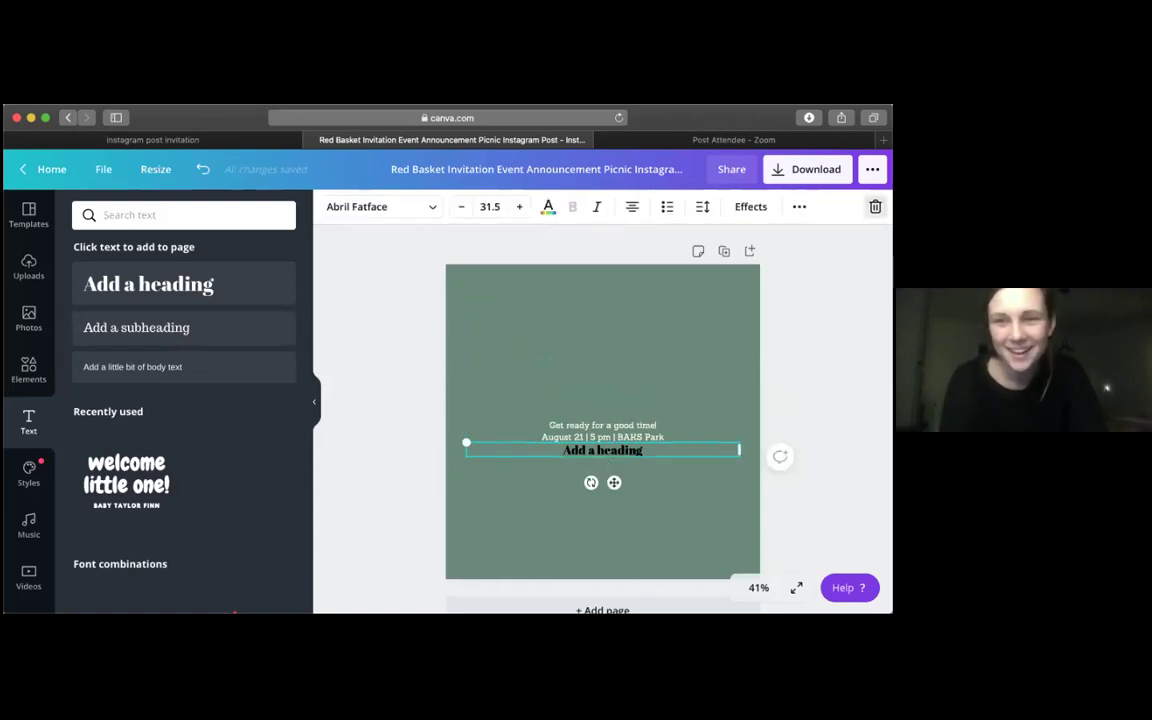
{"action": "key", "text": "Delete"}
Step: Move the remaining text group slightly down and change the event details' font to Apricots
{"action": "left_click_drag", "start_coordinate": [597, 425], "coordinate": [601, 444]}
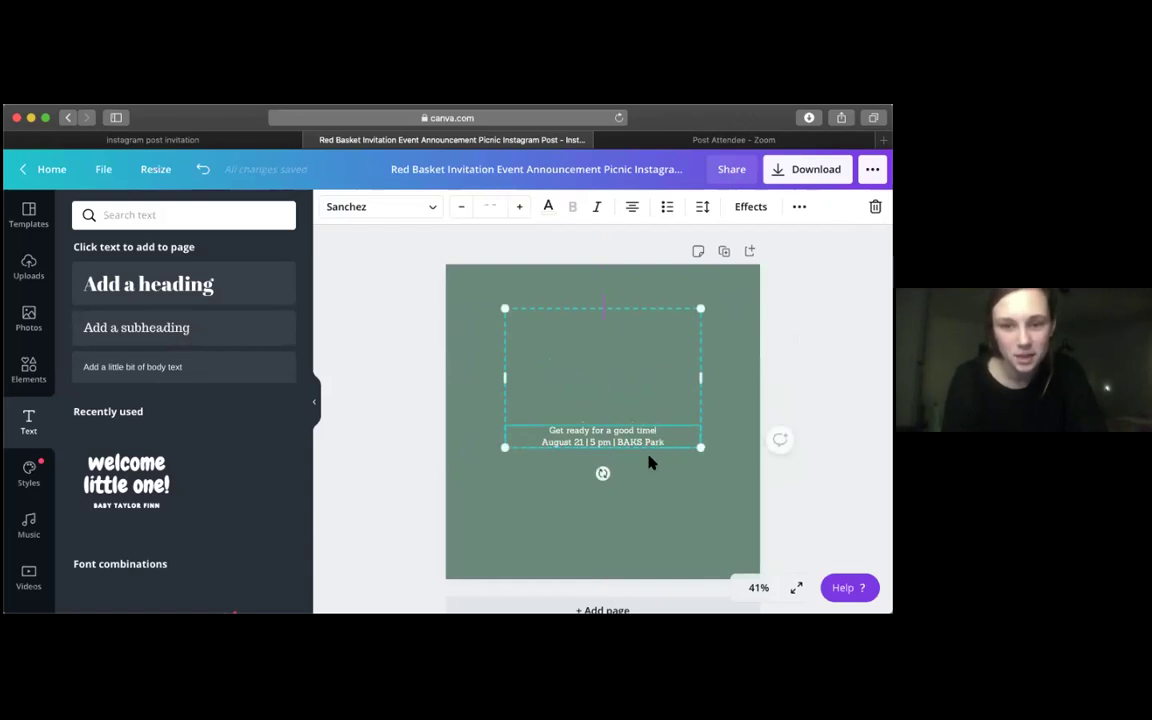
{"action": "left_click", "coordinate": [434, 208]}
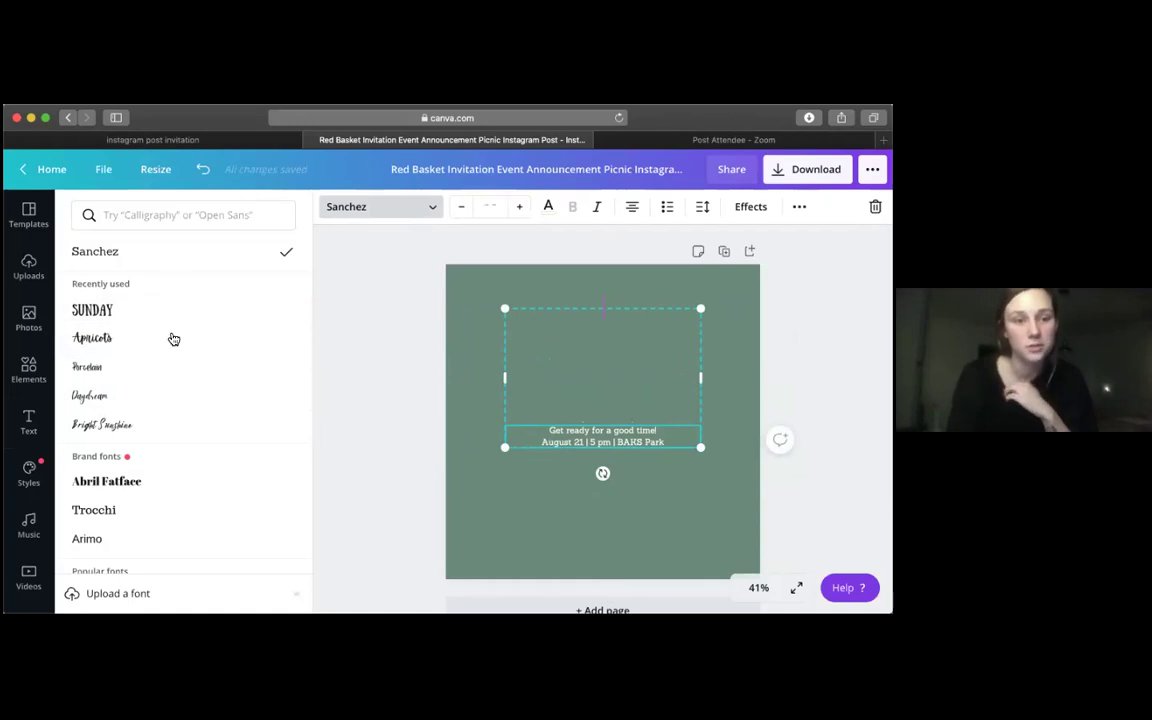
{"action": "left_click", "coordinate": [108, 341]}
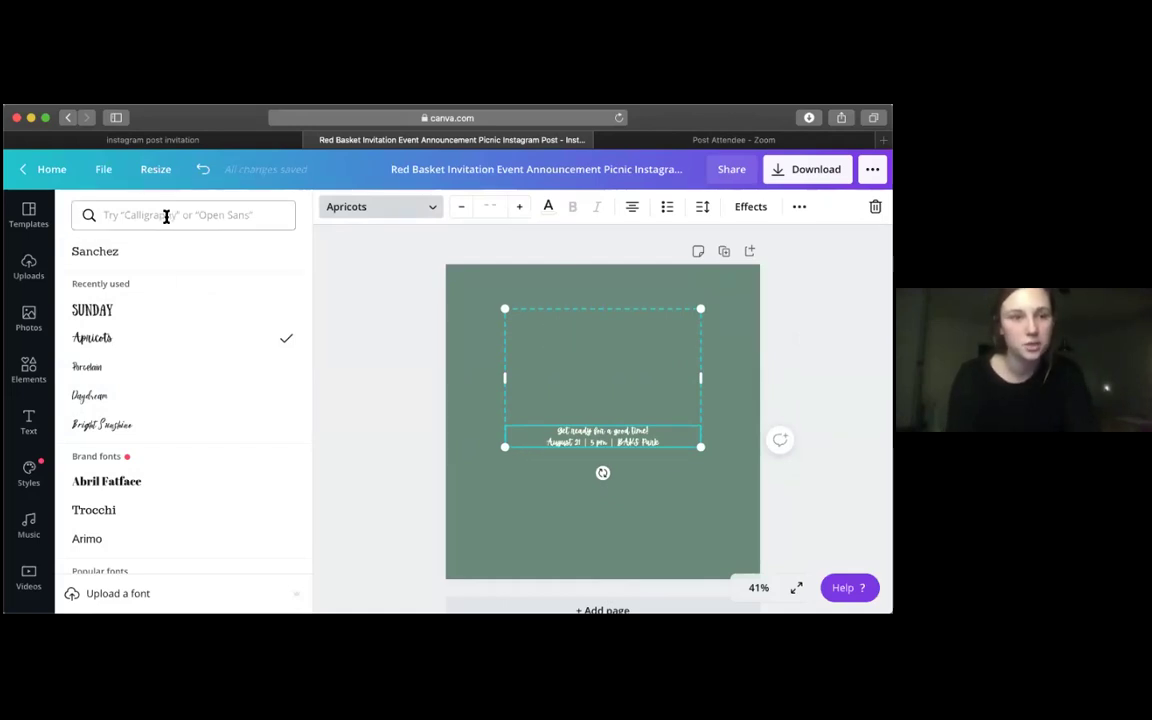
Step: Filter the fonts by handwriting, try Jonathan on the event details and set them back to Apricots
{"action": "left_click", "coordinate": [192, 214]}
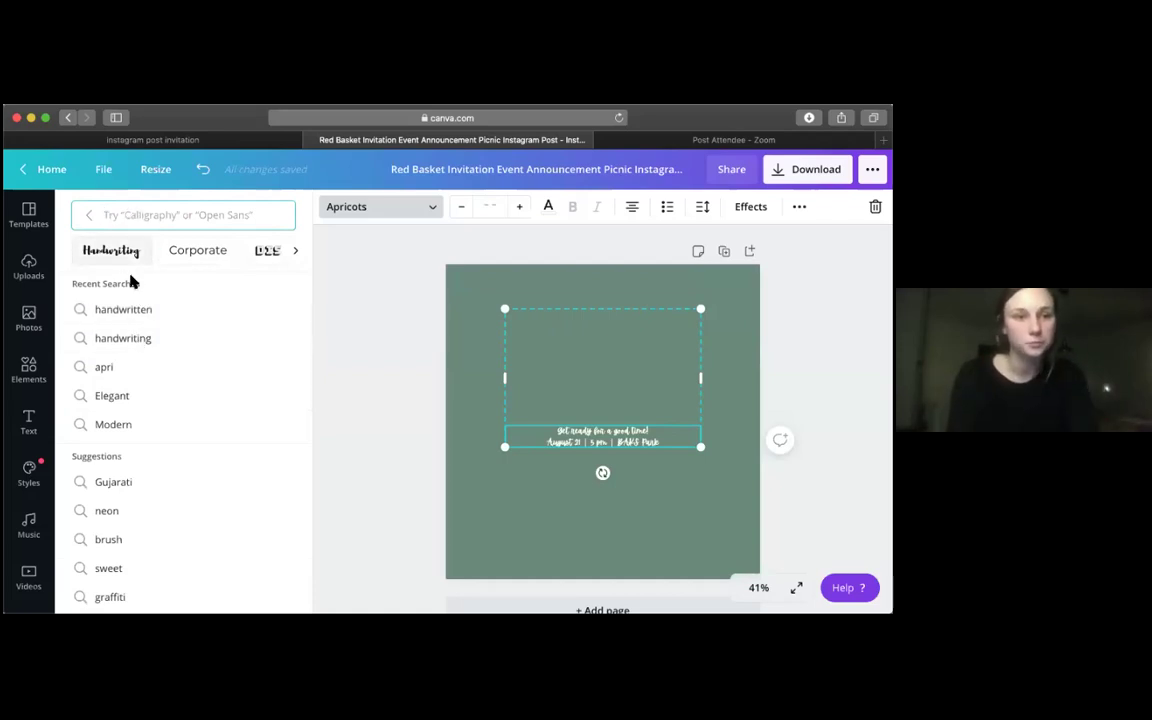
{"action": "left_click", "coordinate": [134, 338]}
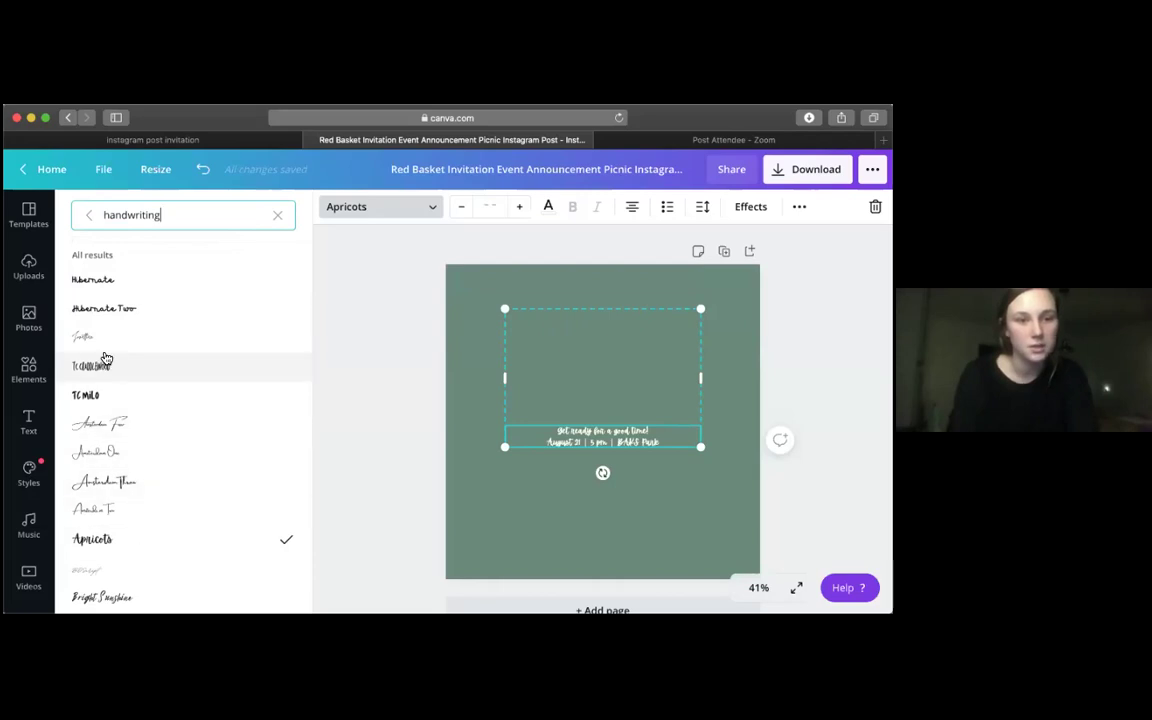
{"action": "left_click", "coordinate": [172, 338]}
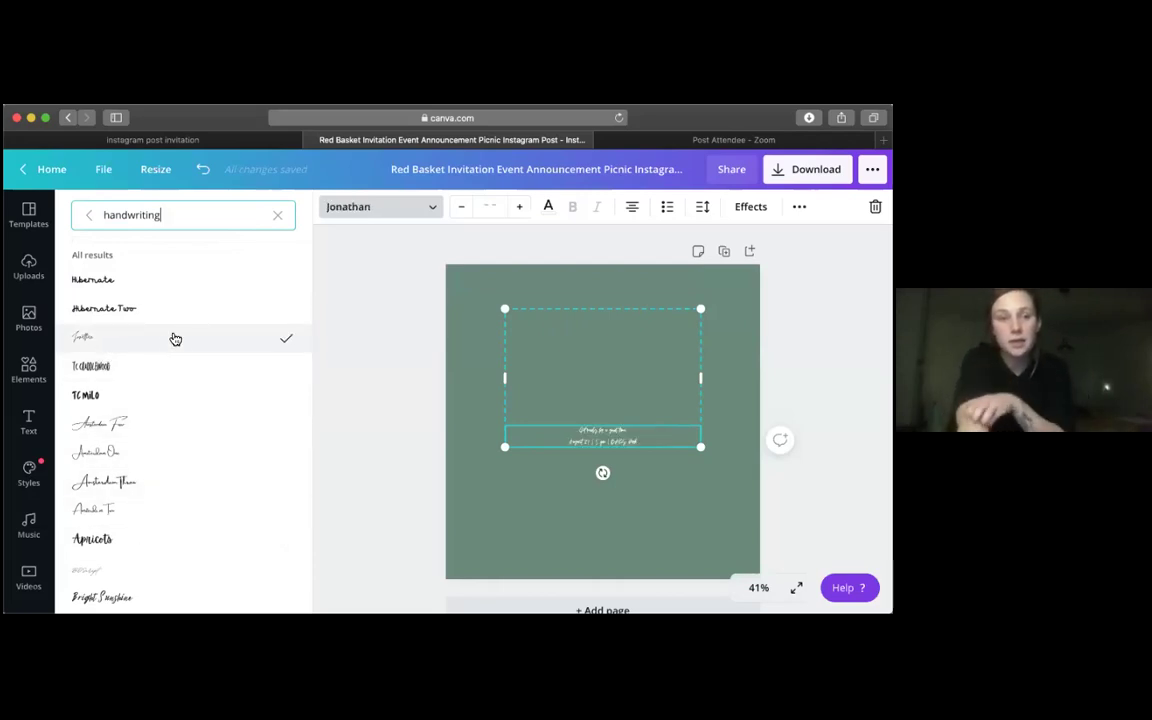
{"action": "left_click", "coordinate": [141, 540]}
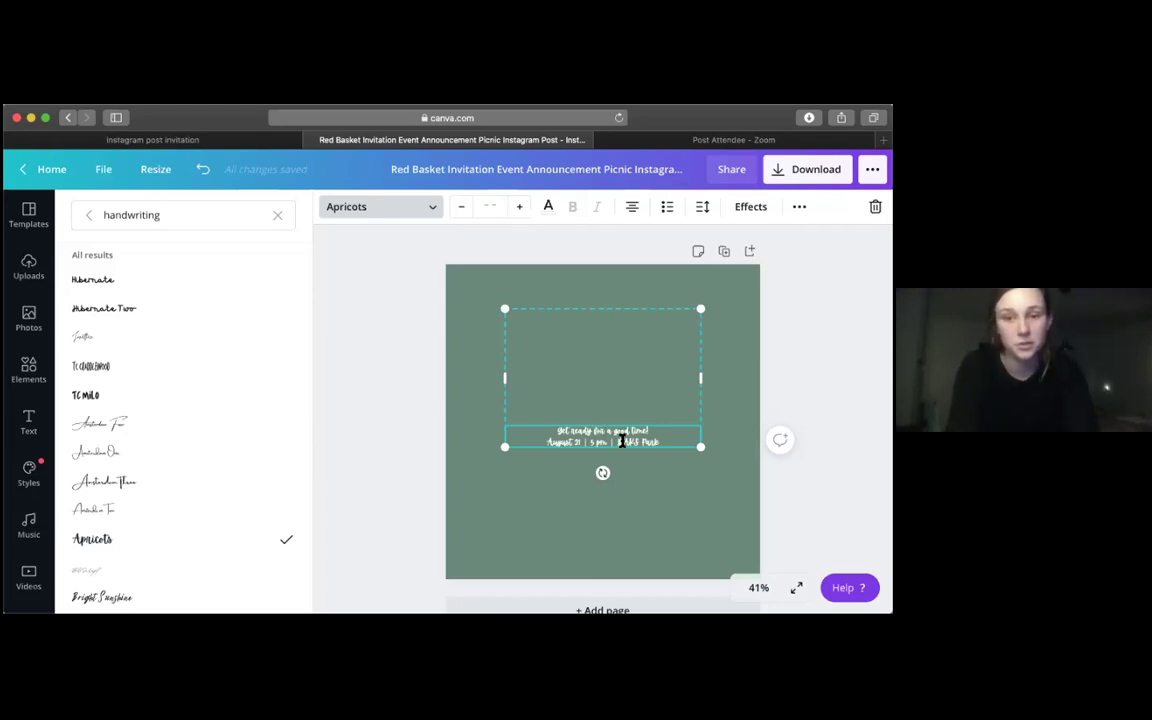
Step: Set the font of the emptied text line above the event details to Apricots
{"action": "left_click", "coordinate": [659, 427]}
{"action": "double_click", "coordinate": [659, 427]}
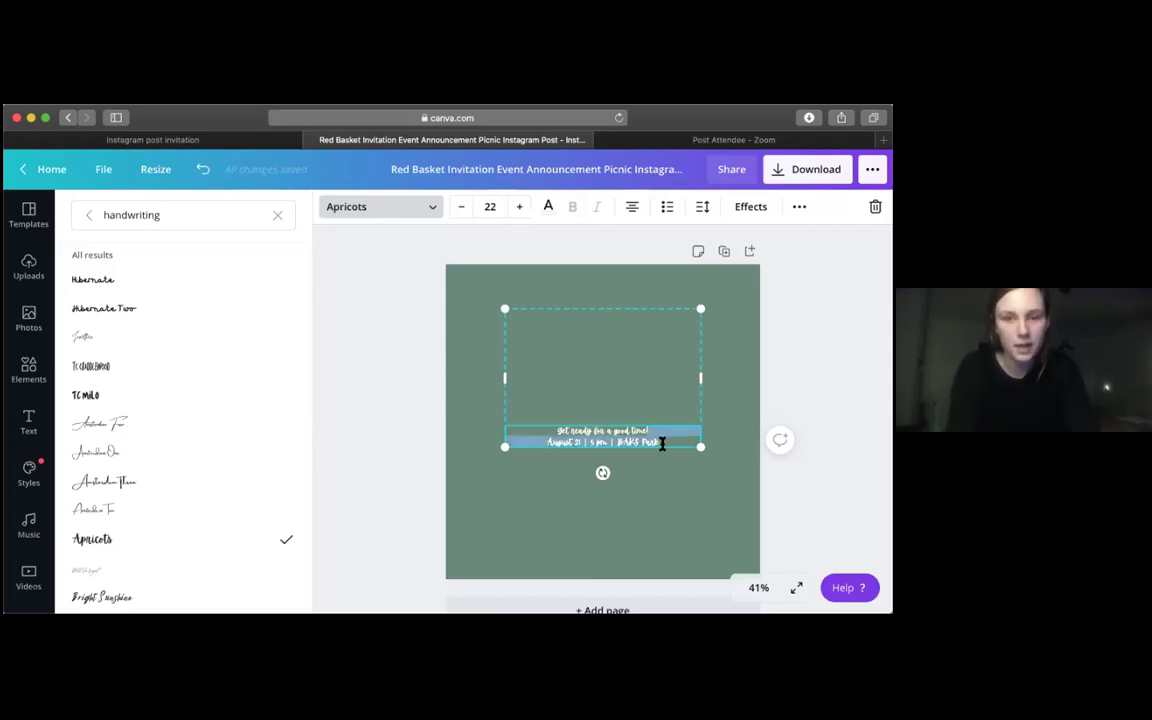
{"action": "left_click", "coordinate": [578, 328]}
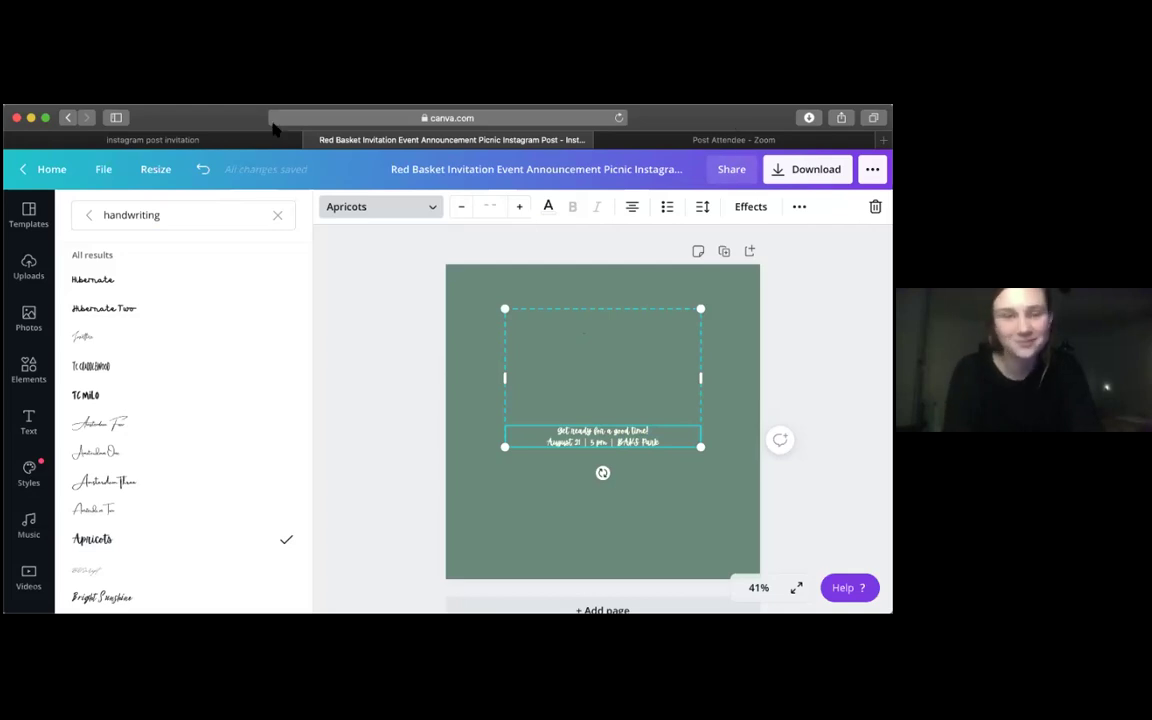
{"action": "left_click", "coordinate": [589, 322]}
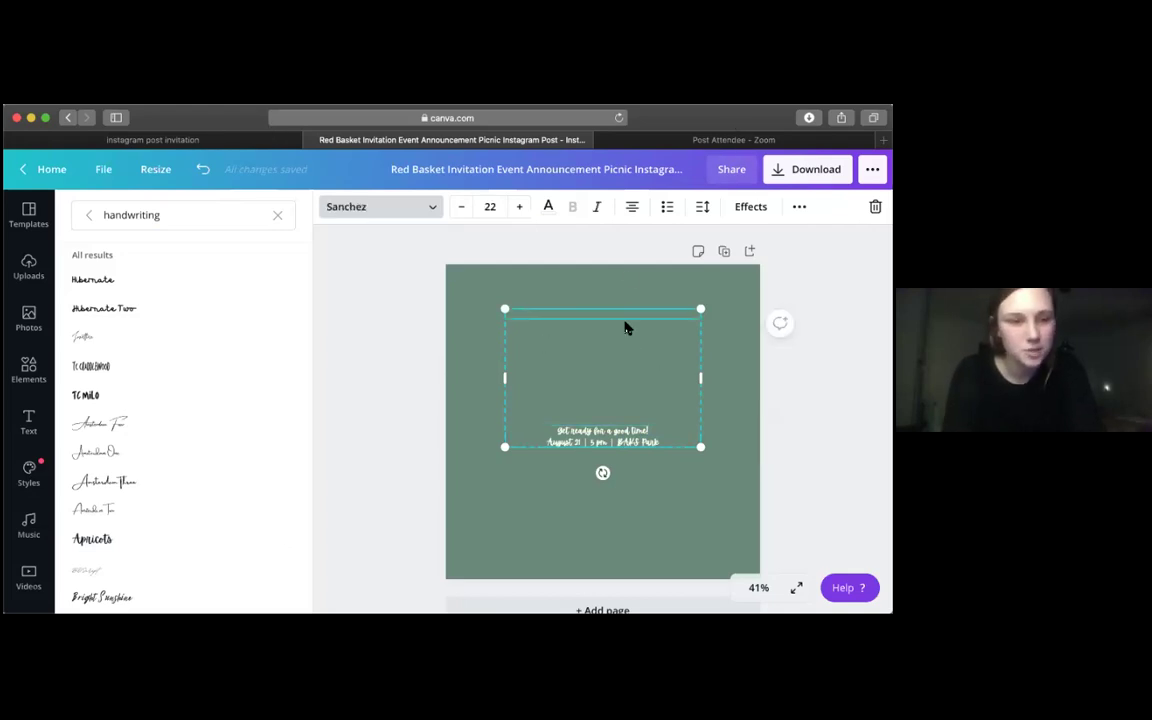
{"action": "left_click", "coordinate": [126, 540]}
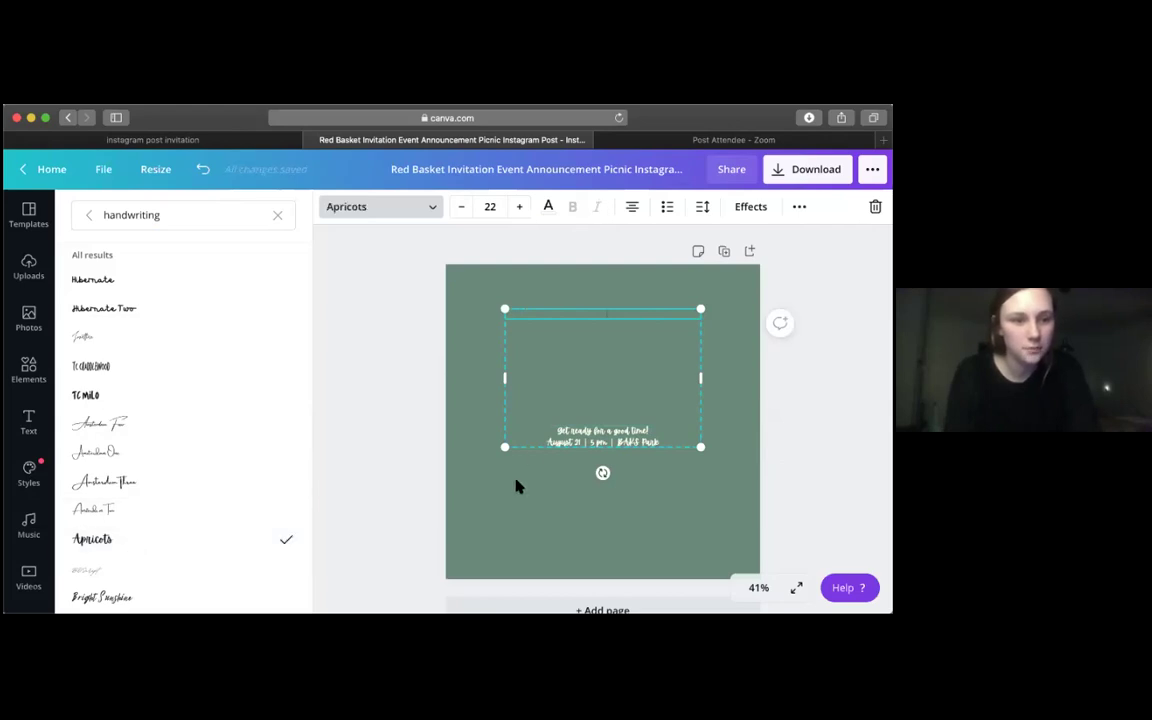
Step: Enter "ESSENTIAL OILS 101" in the empty upper line and replace "101" with "MAKE & TAKE"
{"action": "right_click", "coordinate": [25, 430]}
{"action": "left_click", "coordinate": [594, 319]}
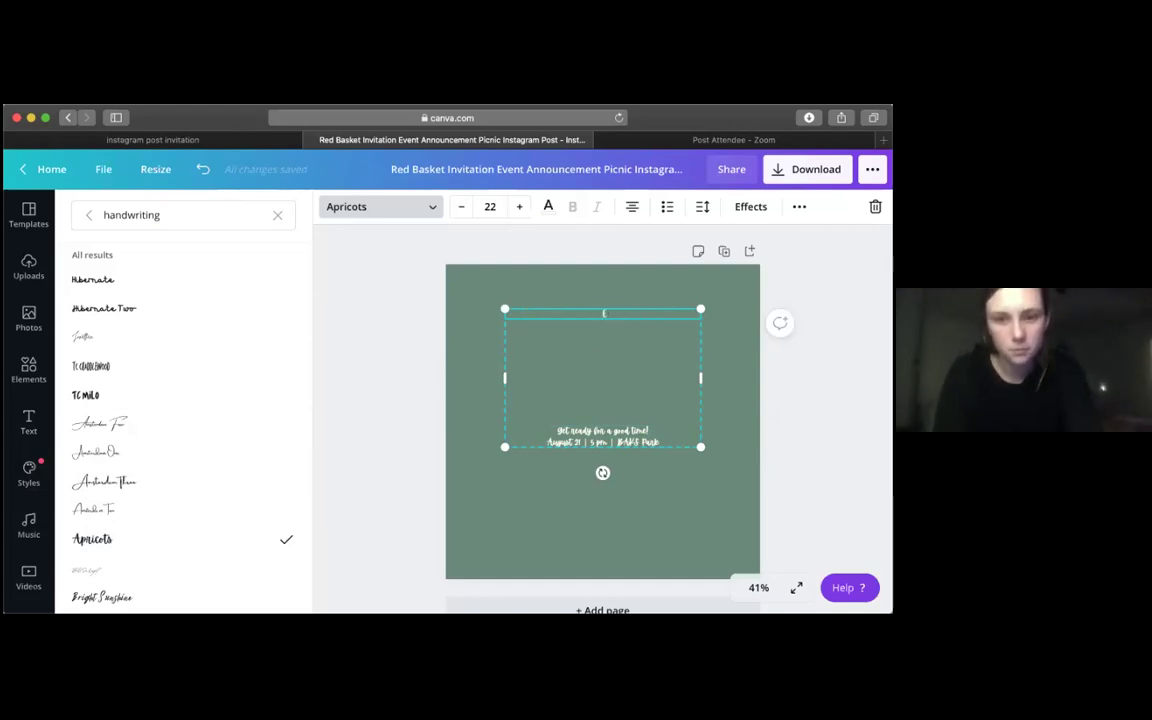
{"action": "type", "text": "ESSENTIAL"}
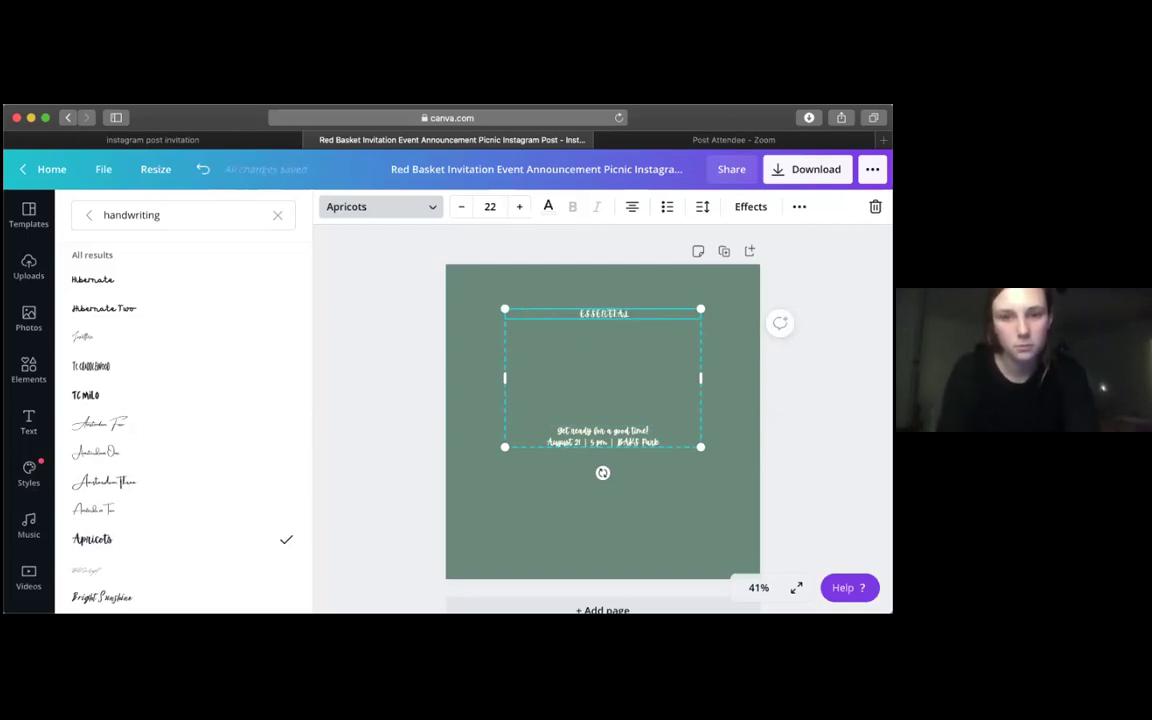
{"action": "type", "text": " OILS 101"}
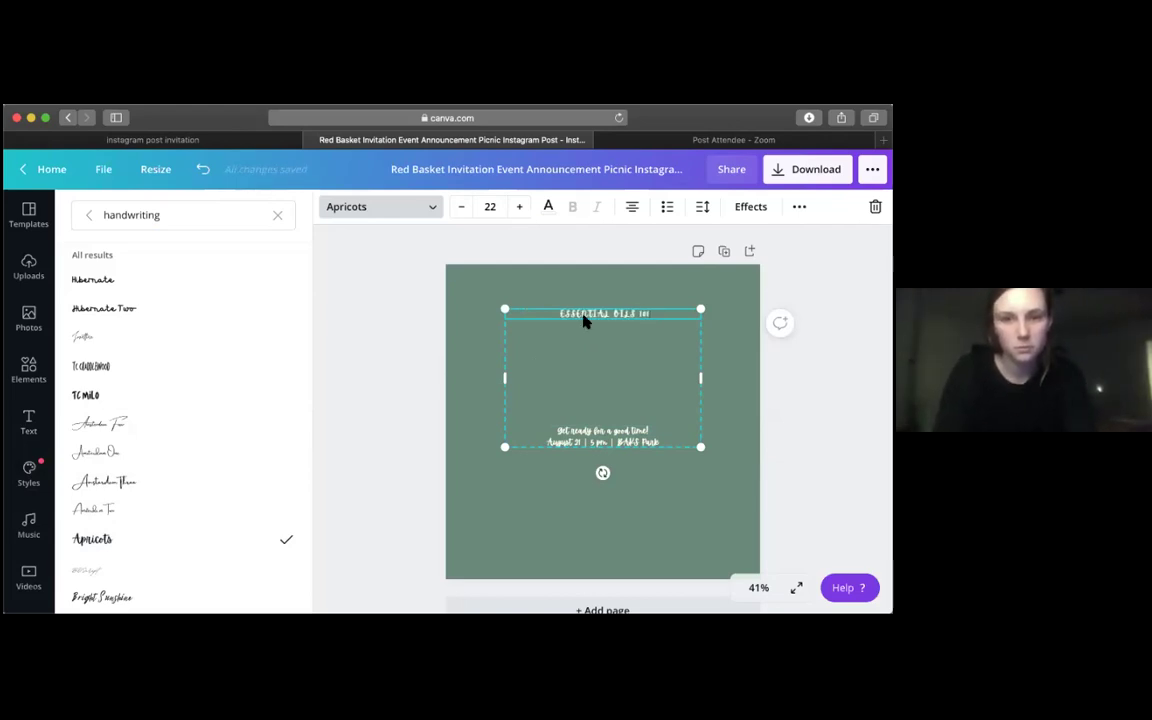
{"action": "key", "text": "BackSpace"}
{"action": "key", "text": "BackSpace"}
{"action": "key", "text": "BackSpace"}
{"action": "key", "text": "BackSpace"}
{"action": "type", "text": "MAHE EASY"}
Step: Change the font of the whole "ESSENTIAL OILSMAKE & TAKE" line to Sunday
{"action": "left_click_drag", "start_coordinate": [676, 314], "coordinate": [530, 313]}
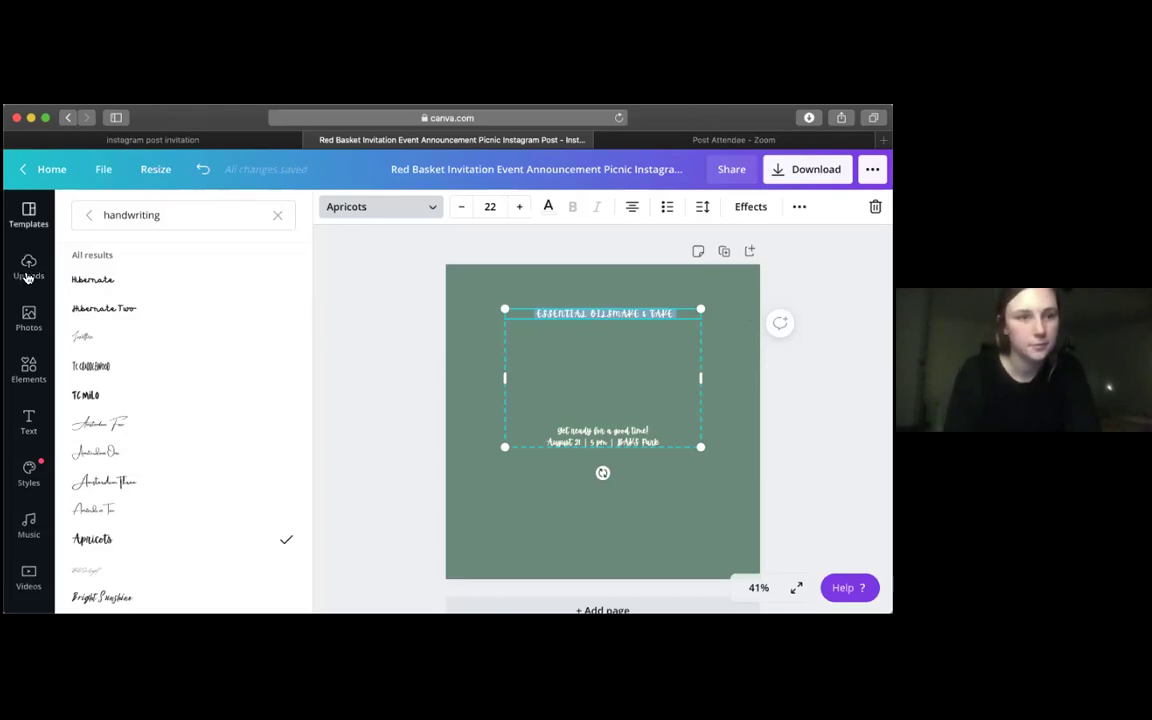
{"action": "left_click", "coordinate": [28, 420]}
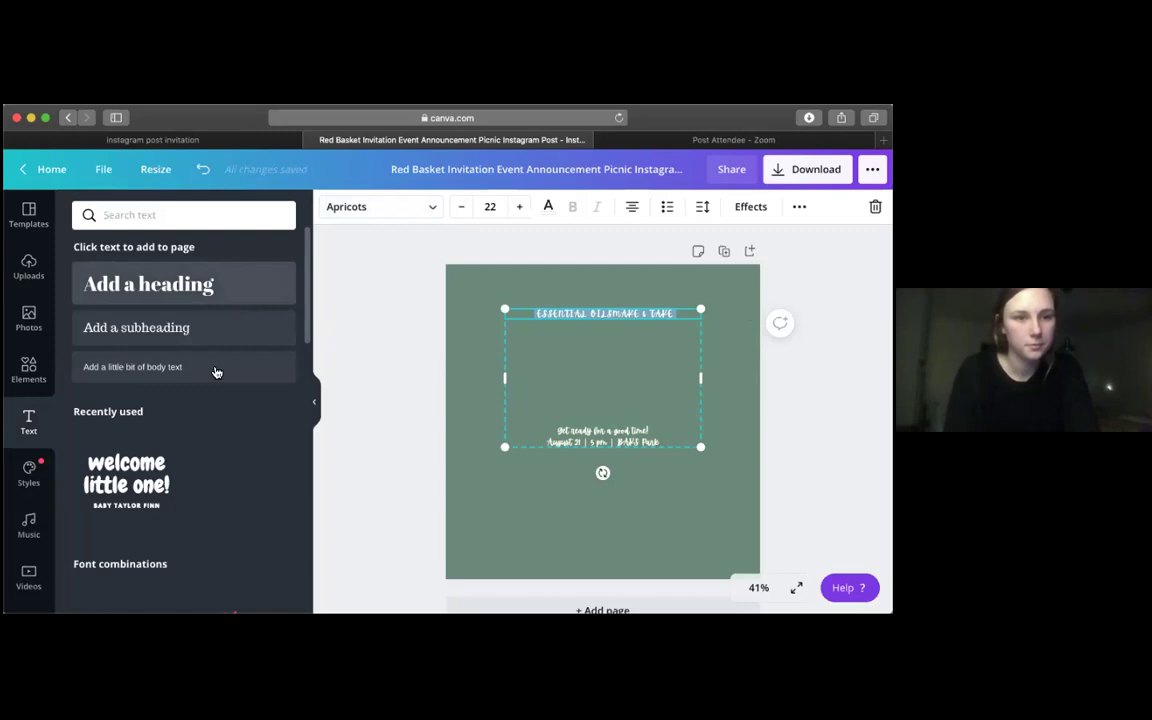
{"action": "left_click", "coordinate": [397, 210]}
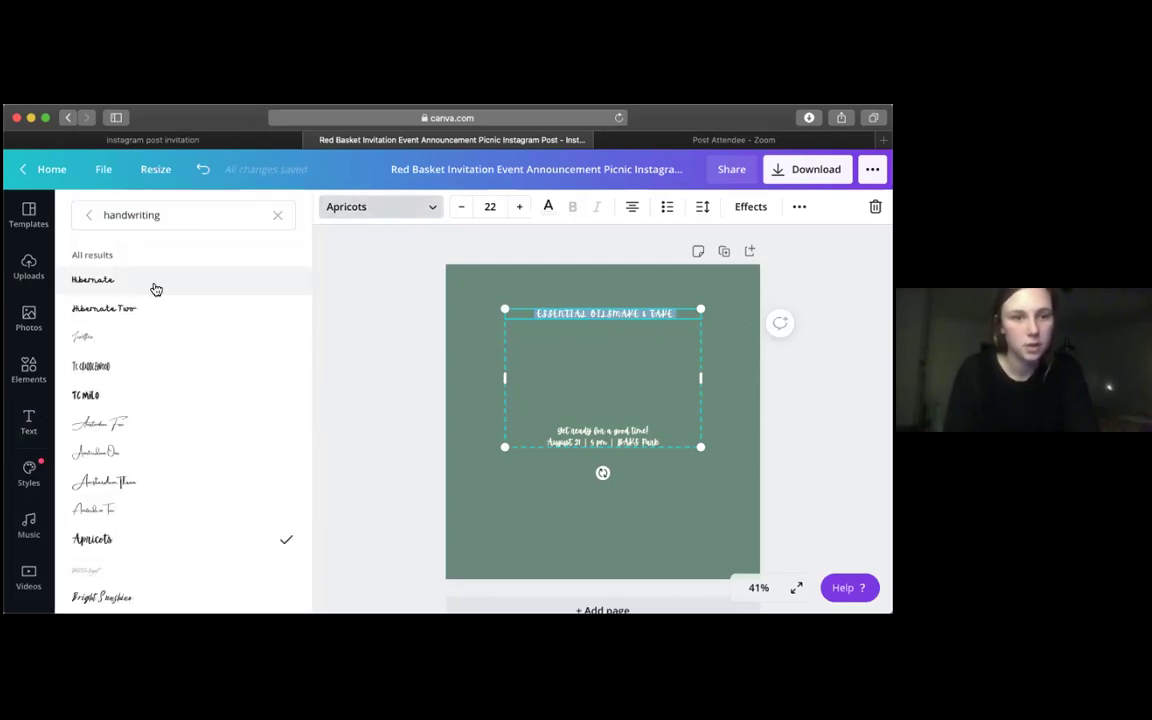
{"action": "left_click", "coordinate": [92, 219]}
{"action": "left_click", "coordinate": [100, 369]}
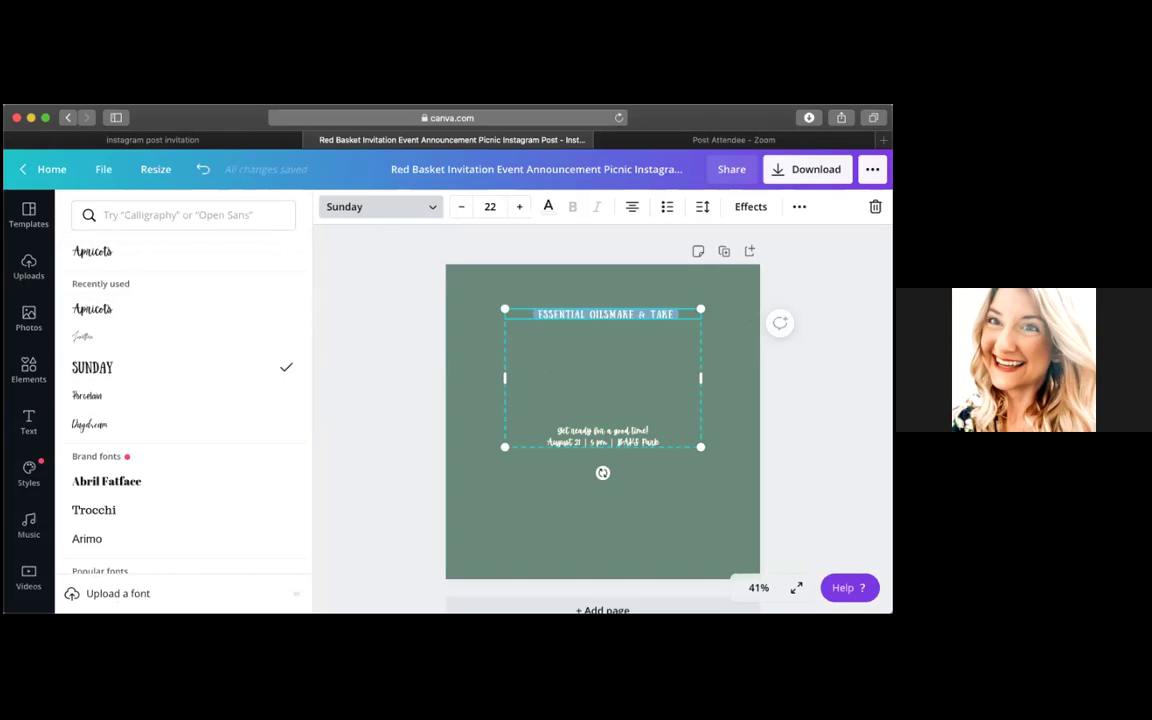
Step: Delete only the "ESSENTIAL OILSMAKE & TAKE" element from the group and undo that deletion
{"action": "left_click", "coordinate": [875, 206]}
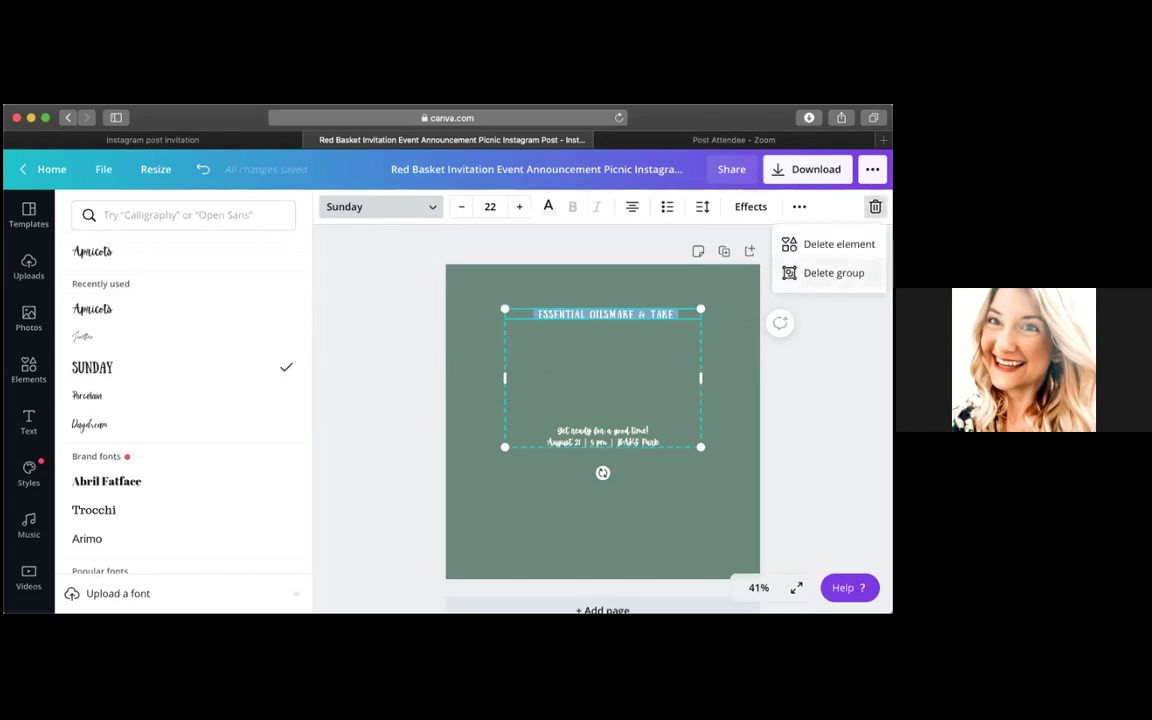
{"action": "left_click", "coordinate": [836, 244]}
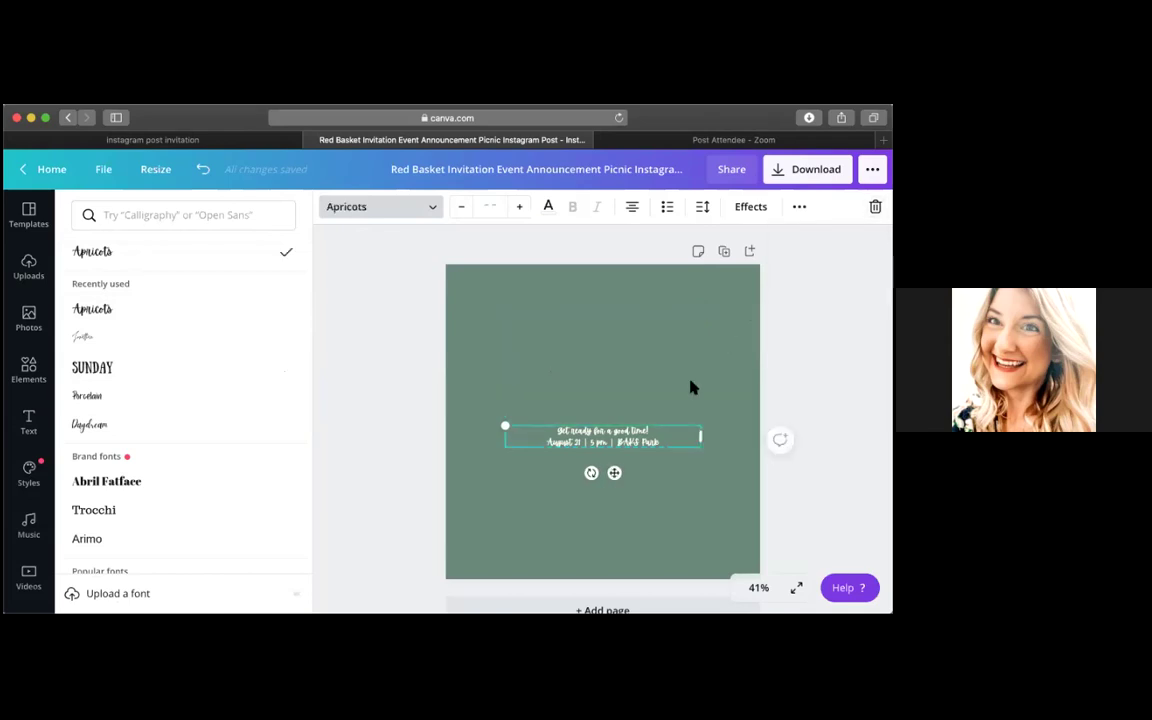
{"action": "left_click_drag", "start_coordinate": [663, 445], "coordinate": [501, 427]}
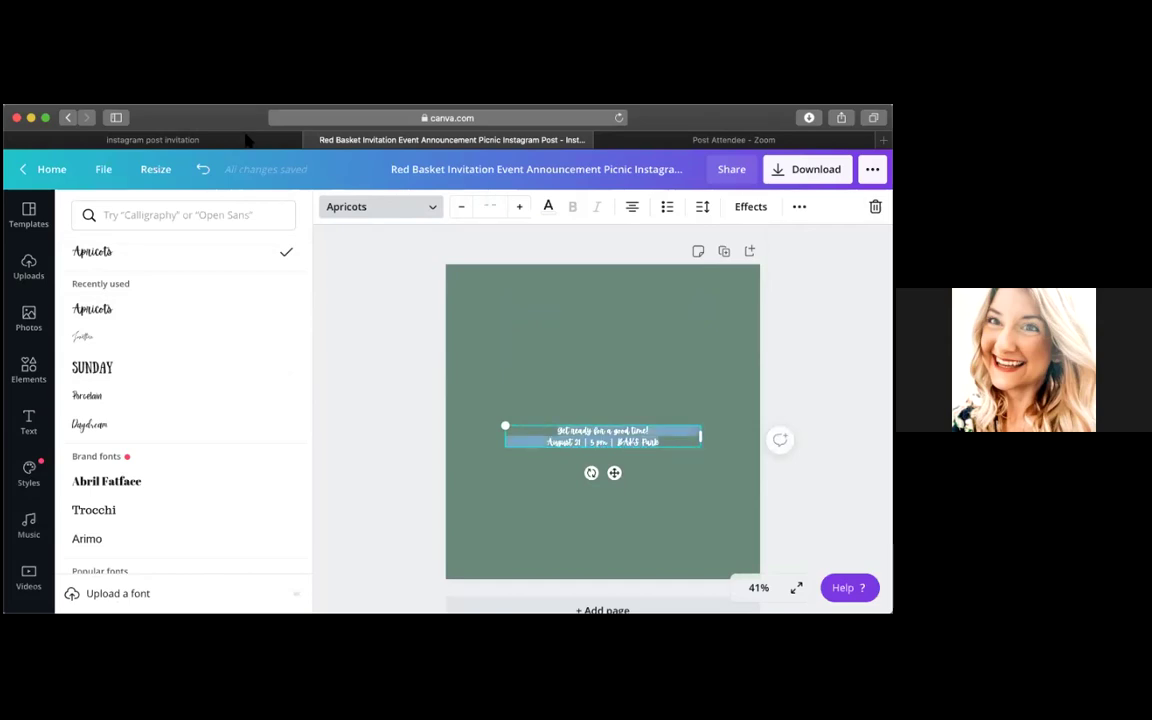
{"action": "left_click", "coordinate": [203, 172]}
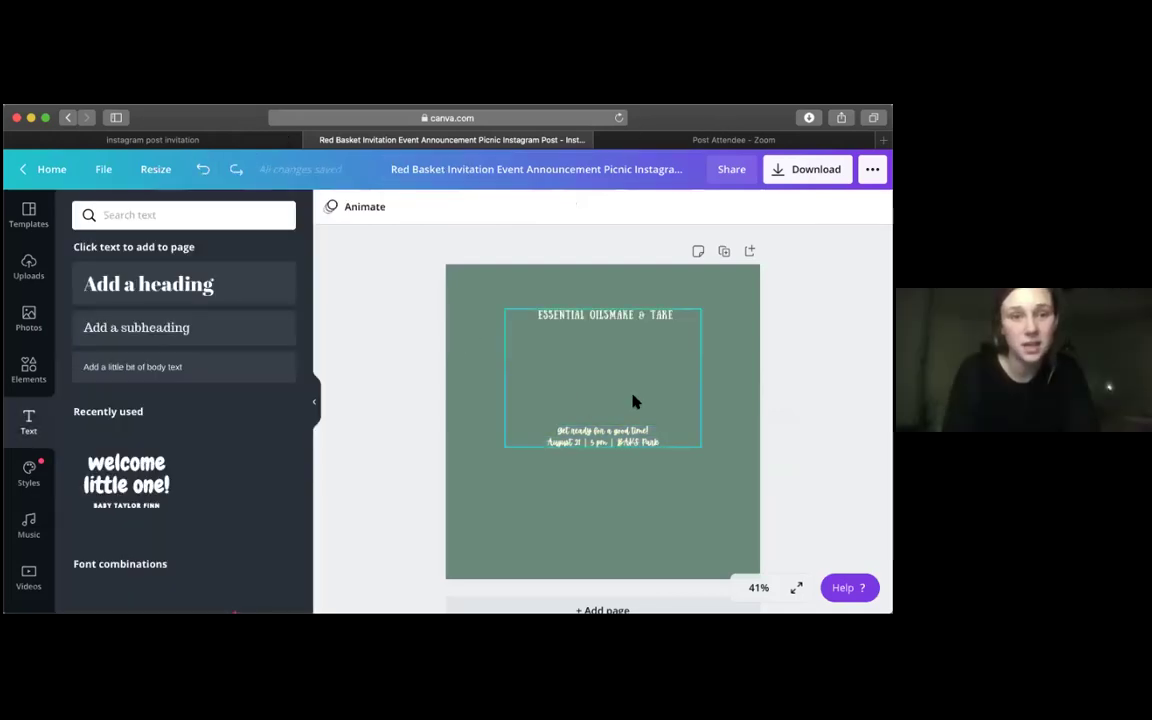
Step: Clear all the event details text beneath the "ESSENTIAL OILSMAKE & TAKE" line
{"action": "left_click", "coordinate": [657, 445]}
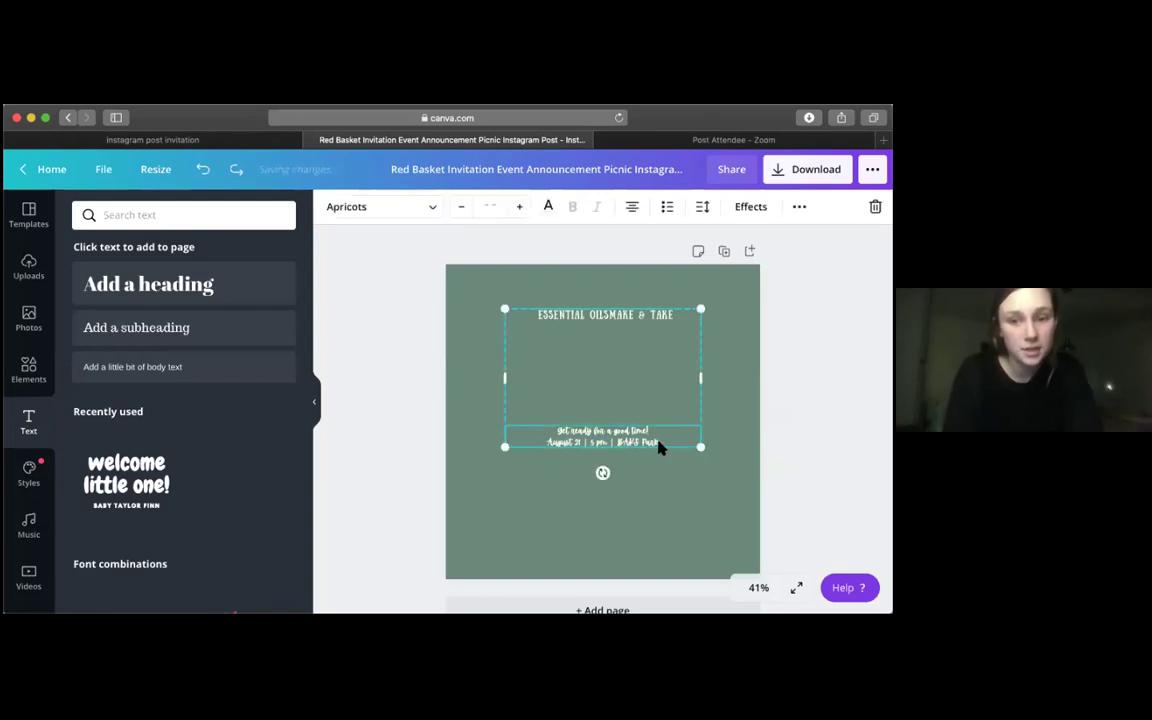
{"action": "left_click", "coordinate": [637, 314]}
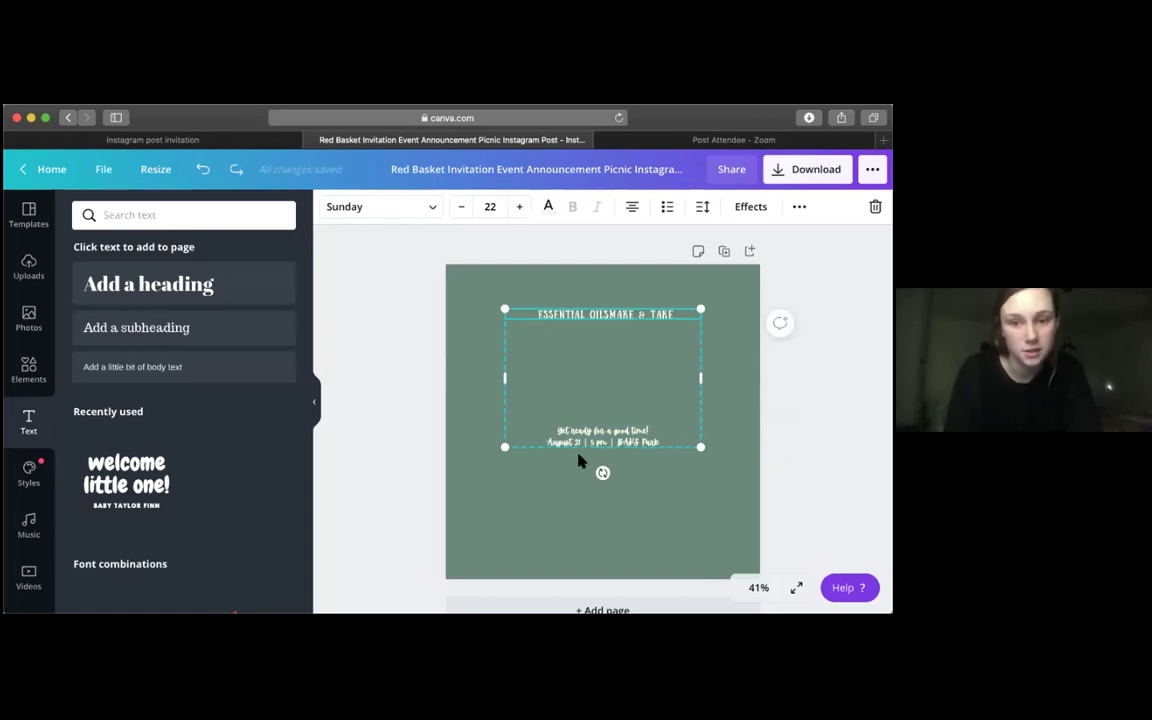
{"action": "left_click", "coordinate": [534, 328]}
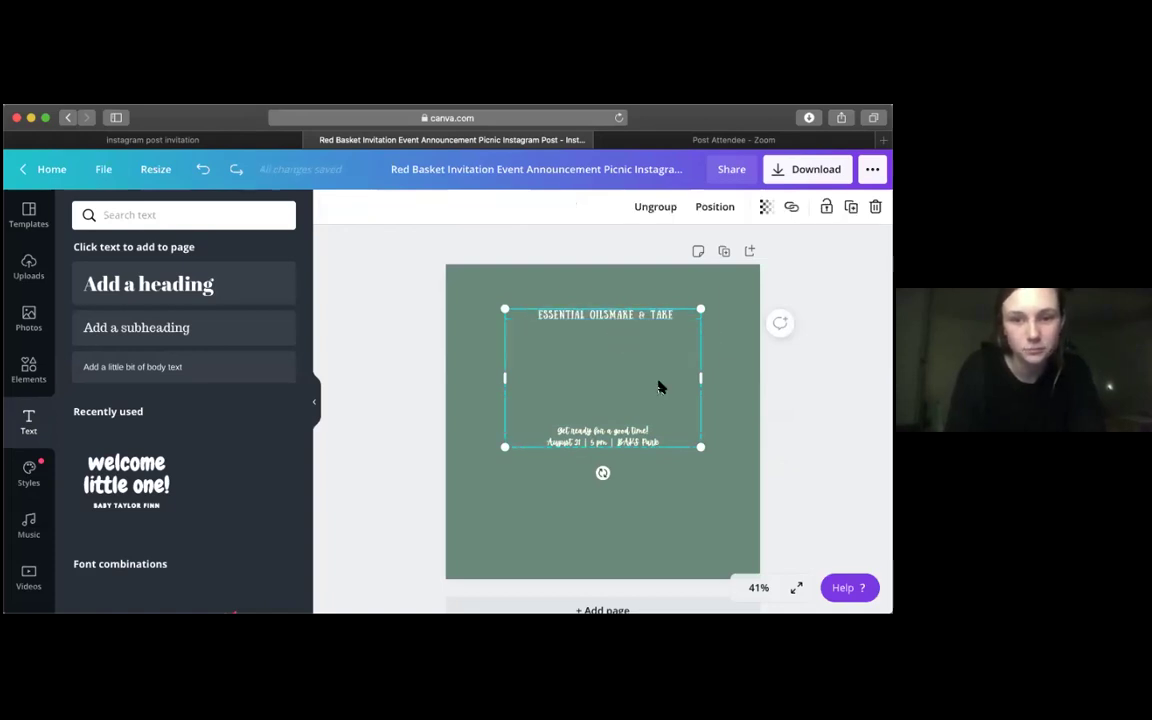
{"action": "left_click", "coordinate": [659, 445]}
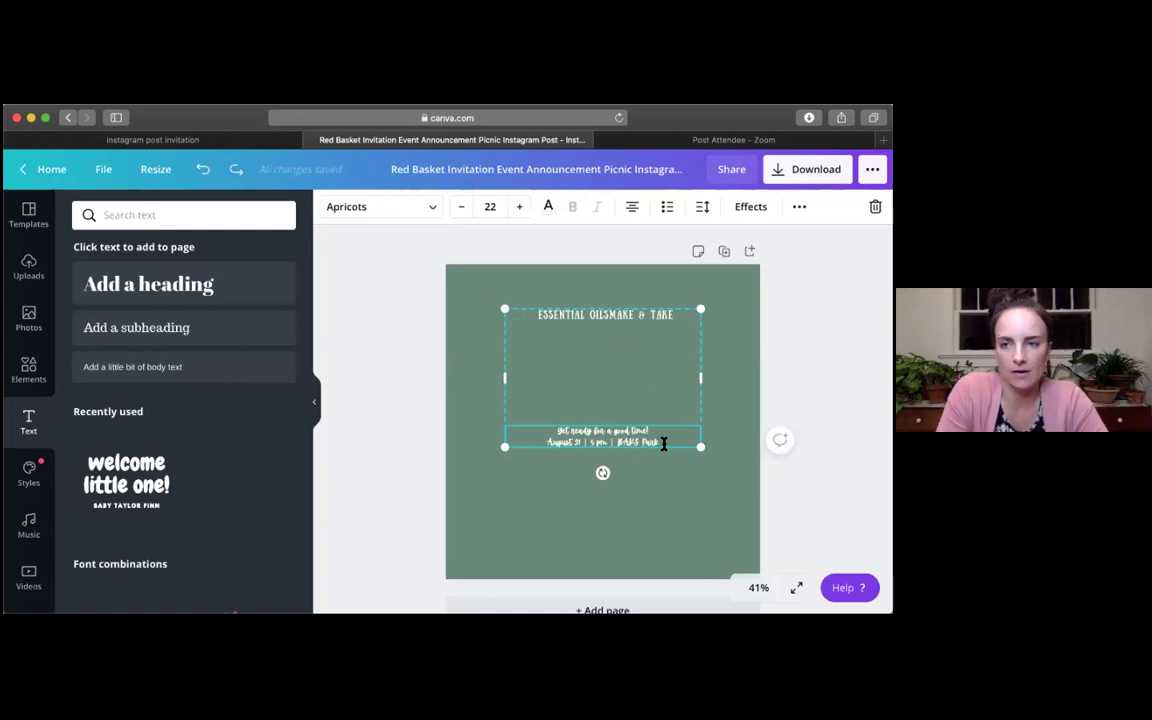
{"action": "left_click", "coordinate": [663, 444]}
{"action": "key", "text": "BackSpace"}
{"action": "key", "text": "BackSpace"}
{"action": "key", "text": "BackSpace"}
{"action": "key", "text": "BackSpace"}
{"action": "key", "text": "BackSpace"}
{"action": "key", "text": "BackSpace"}
{"action": "key", "text": "BackSpace"}
{"action": "key", "text": "BackSpace"}
{"action": "key", "text": "BackSpace"}
{"action": "key", "text": "BackSpace"}
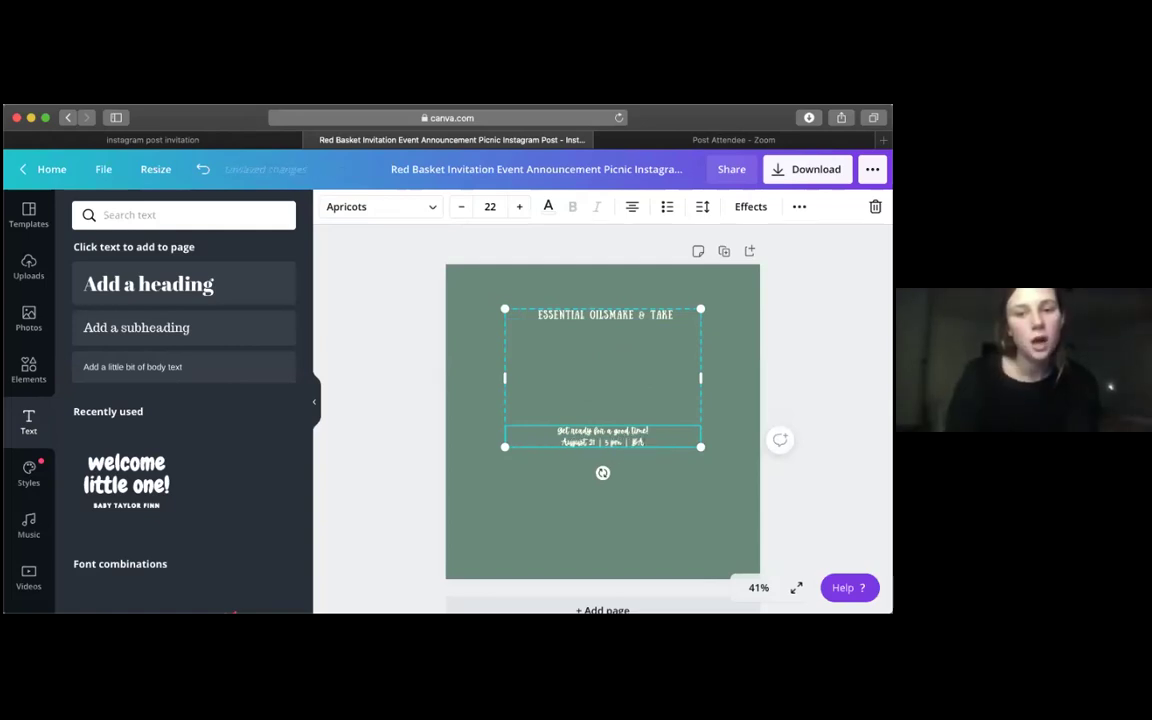
{"action": "key", "text": "BackSpace"}
{"action": "key", "text": "BackSpace"}
{"action": "key", "text": "BackSpace"}
{"action": "key", "text": "BackSpace"}
{"action": "key", "text": "BackSpace"}
{"action": "key", "text": "BackSpace"}
{"action": "key", "text": "BackSpace"}
{"action": "key", "text": "BackSpace"}
{"action": "key", "text": "BackSpace"}
{"action": "key", "text": "BackSpace"}
{"action": "key", "text": "BackSpace"}
{"action": "key", "text": "BackSpace"}
{"action": "key", "text": "BackSpace"}
{"action": "key", "text": "BackSpace"}
{"action": "key", "text": "BackSpace"}
{"action": "key", "text": "BackSpace"}
{"action": "key", "text": "BackSpace"}
{"action": "key", "text": "BackSpace"}
{"action": "key", "text": "BackSpace"}
{"action": "key", "text": "BackSpace"}
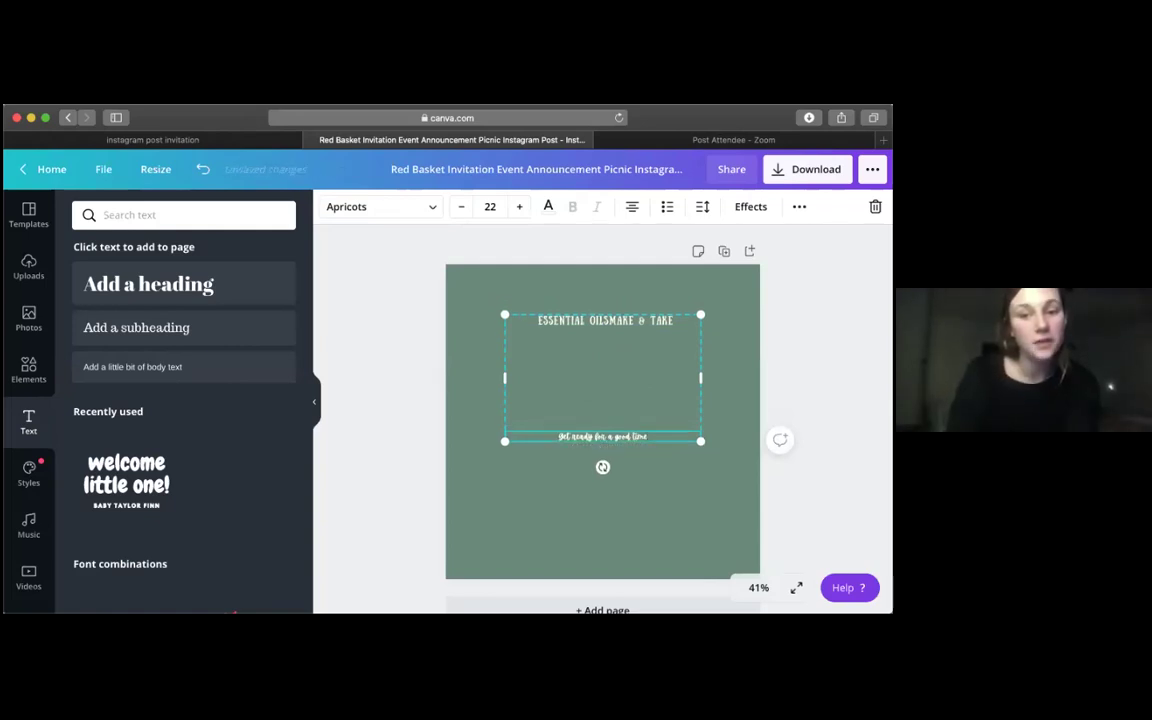
{"action": "key", "text": "BackSpace"}
{"action": "key", "text": "BackSpace"}
{"action": "key", "text": "BackSpace"}
{"action": "key", "text": "BackSpace"}
{"action": "key", "text": "BackSpace"}
{"action": "key", "text": "BackSpace"}
{"action": "key", "text": "BackSpace"}
{"action": "key", "text": "BackSpace"}
{"action": "key", "text": "BackSpace"}
{"action": "key", "text": "BackSpace"}
{"action": "key", "text": "BackSpace"}
{"action": "key", "text": "BackSpace"}
{"action": "key", "text": "BackSpace"}
{"action": "key", "text": "BackSpace"}
{"action": "key", "text": "BackSpace"}
{"action": "key", "text": "BackSpace"}
{"action": "key", "text": "BackSpace"}
{"action": "key", "text": "BackSpace"}
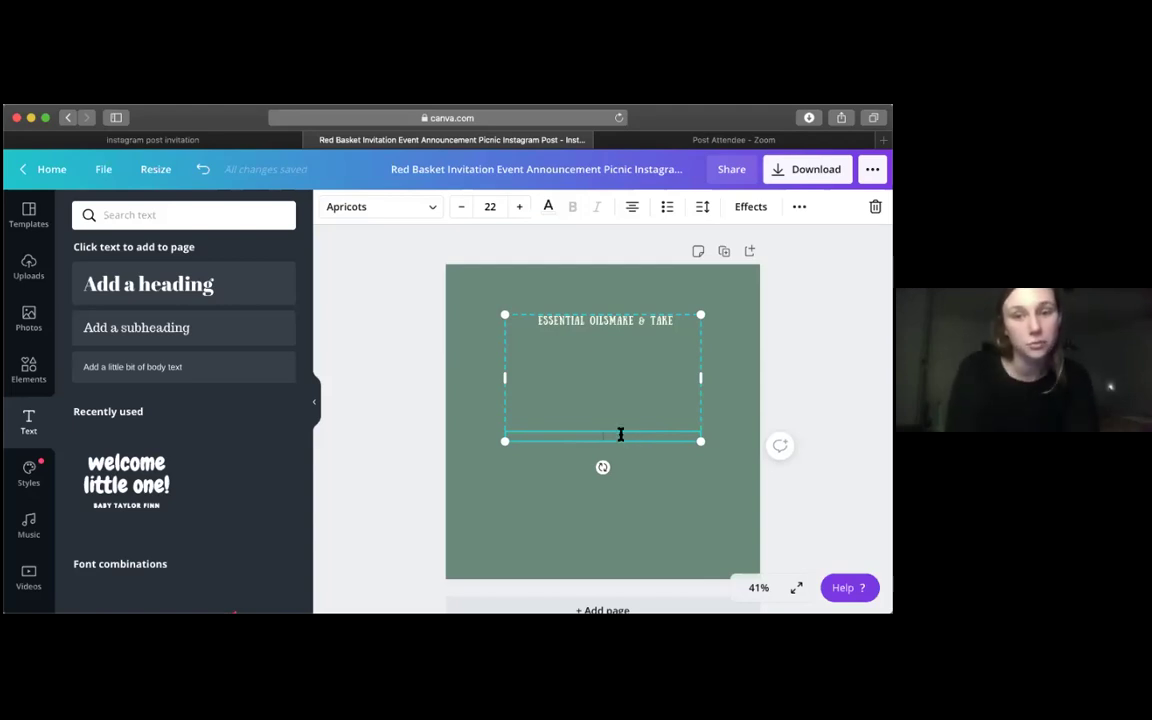
Step: Separate "OILS" and "MAKE" with a space in the title line and delete the whole text group
{"action": "left_click", "coordinate": [605, 319]}
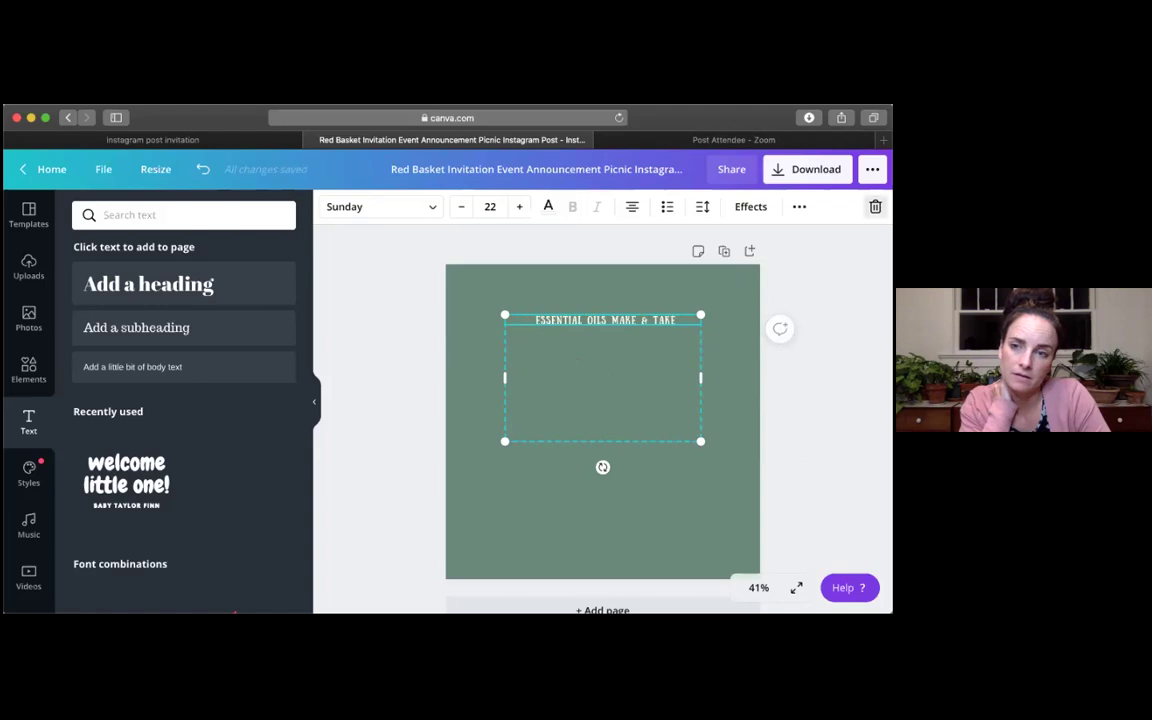
{"action": "left_click", "coordinate": [875, 206]}
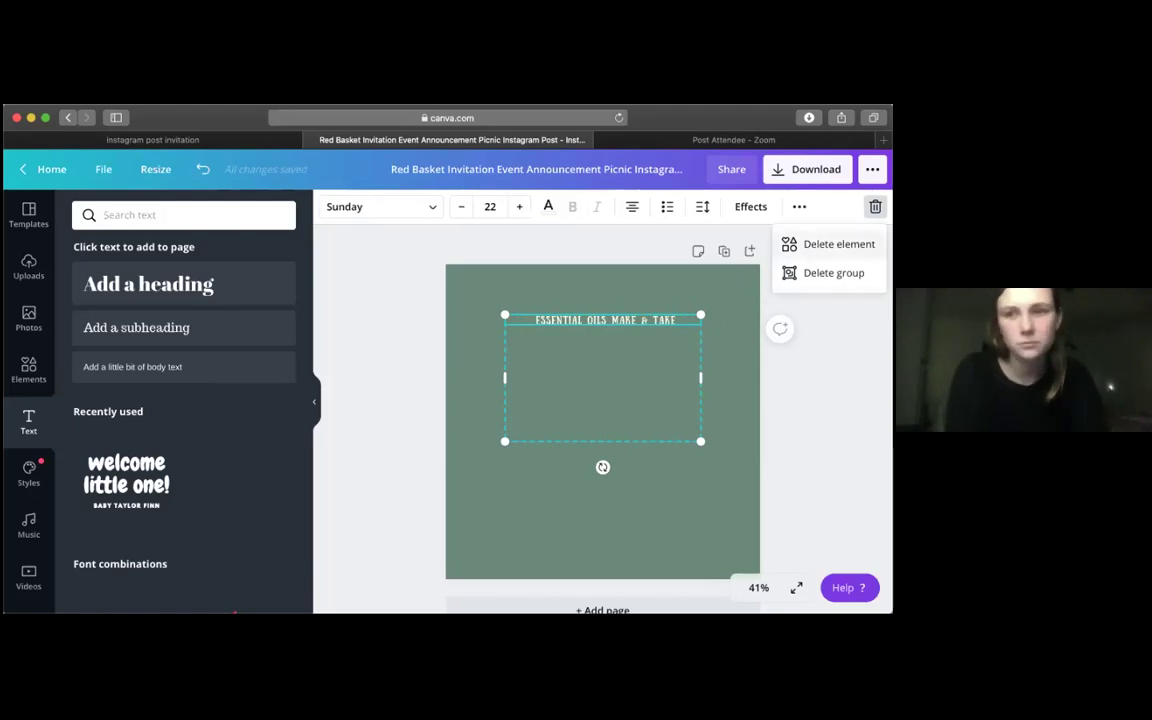
{"action": "left_click", "coordinate": [833, 272]}
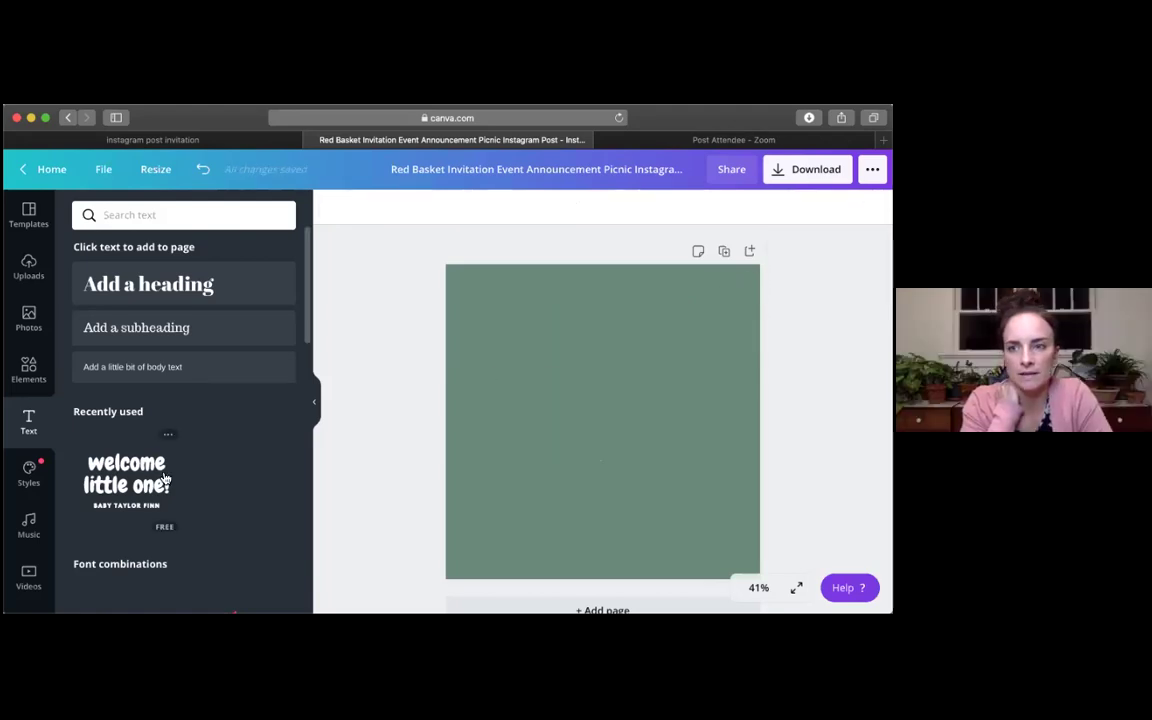
Step: Add the recently used "welcome little one!" text combination to the page
{"action": "key", "text": "super+z"}
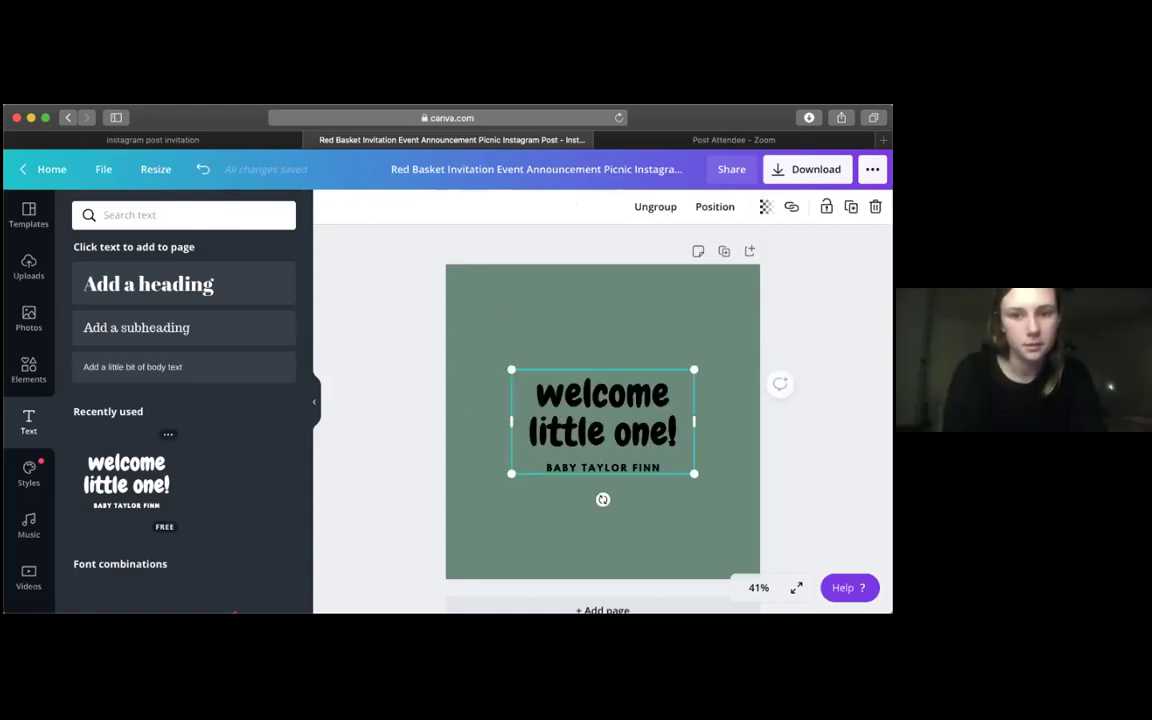
Step: Delete the "welcome little one!" headline from the text combination and undo that deletion
{"action": "left_click", "coordinate": [609, 397]}
{"action": "key", "text": "Delete"}
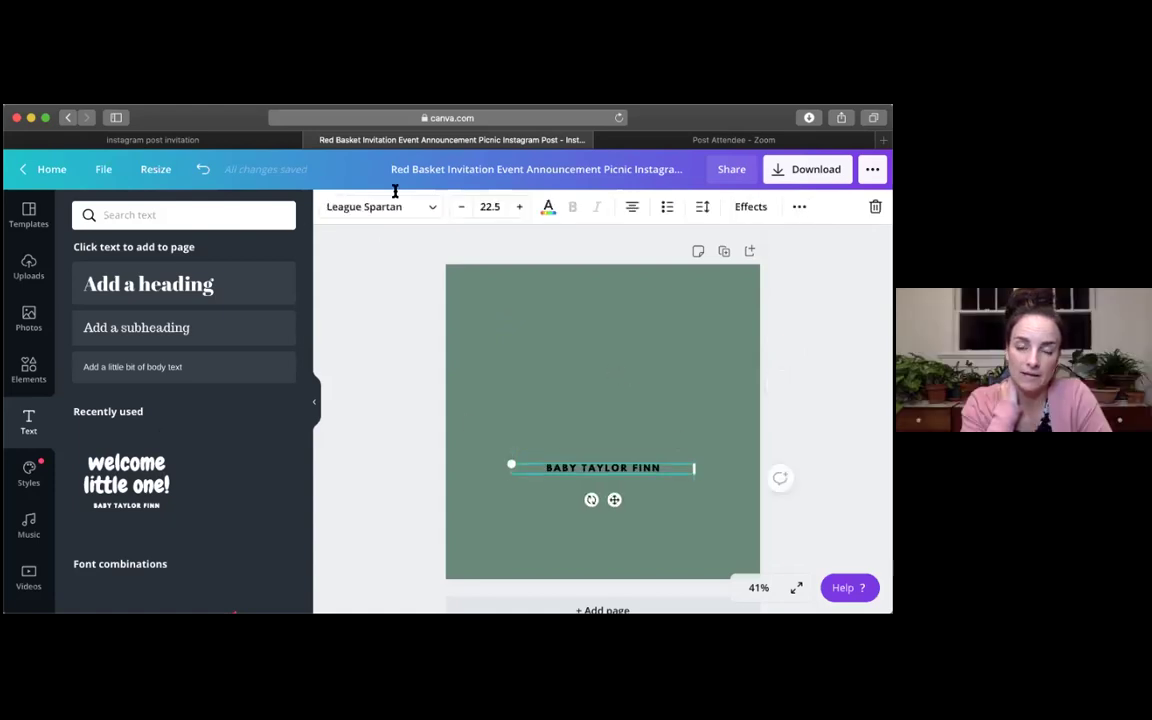
{"action": "left_click", "coordinate": [204, 170]}
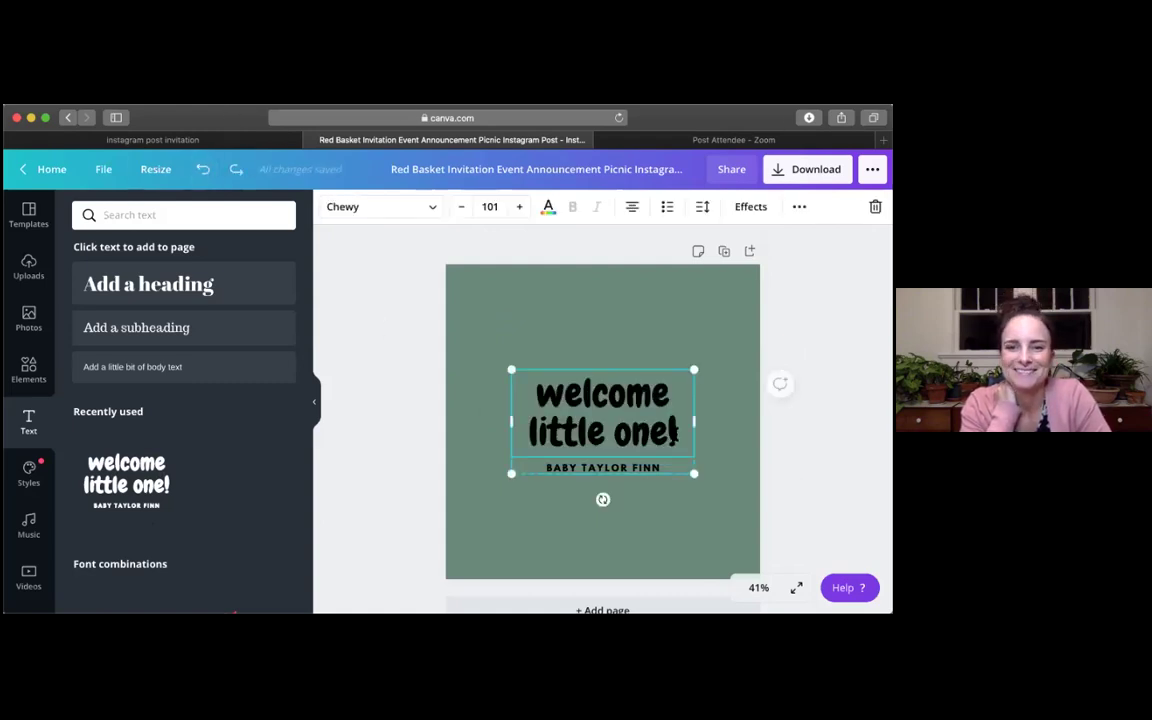
Step: Clear all the text of the "welcome little one!" headline, keeping its text box in the group
{"action": "key", "text": "BackSpace"}
{"action": "key", "text": "BackSpace"}
{"action": "key", "text": "BackSpace"}
{"action": "key", "text": "BackSpace"}
{"action": "key", "text": "BackSpace"}
{"action": "key", "text": "BackSpace"}
{"action": "key", "text": "BackSpace"}
{"action": "key", "text": "BackSpace"}
{"action": "key", "text": "BackSpace"}
{"action": "key", "text": "BackSpace"}
{"action": "key", "text": "BackSpace"}
{"action": "key", "text": "BackSpace"}
{"action": "key", "text": "BackSpace"}
{"action": "key", "text": "BackSpace"}
{"action": "key", "text": "BackSpace"}
{"action": "key", "text": "BackSpace"}
{"action": "key", "text": "BackSpace"}
{"action": "key", "text": "BackSpace"}
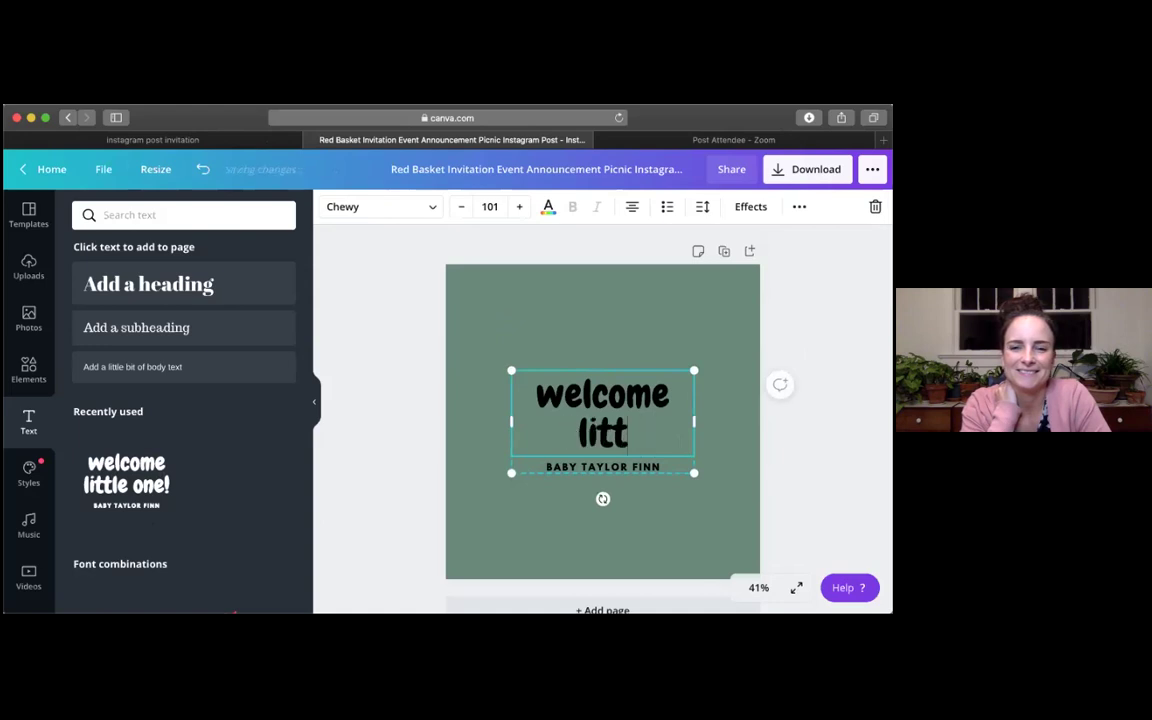
{"action": "key", "text": "BackSpace"}
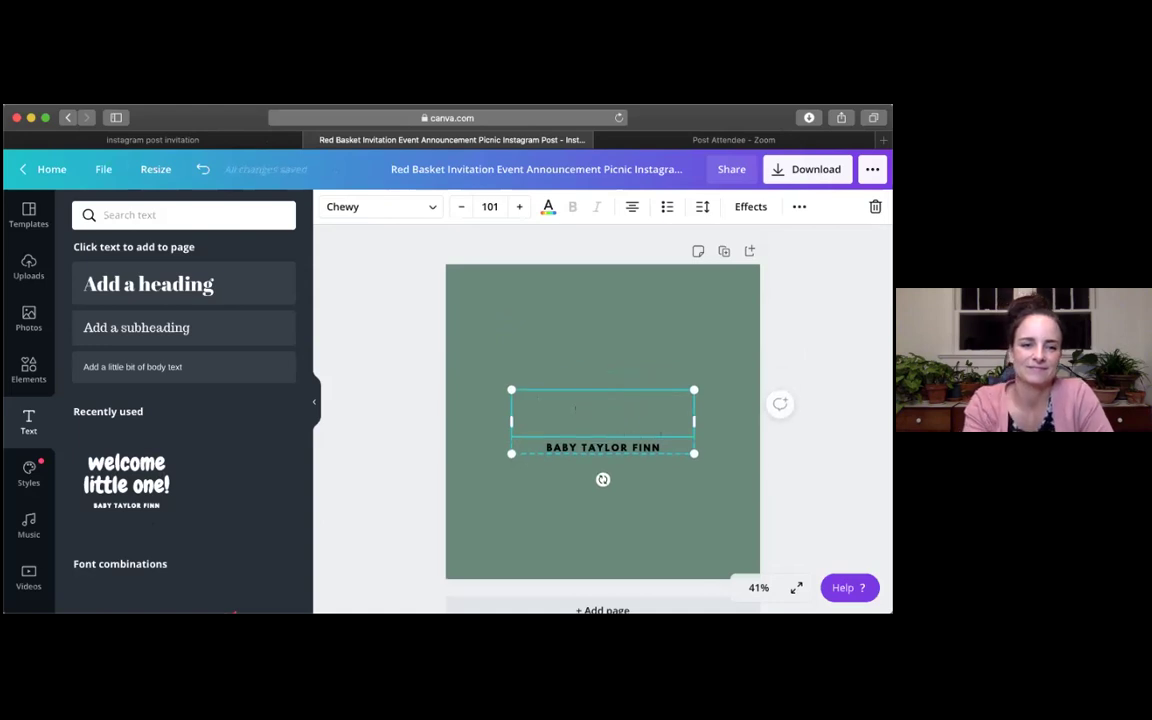
Step: Set the empty headline's font to Sunday and enter the text "ESSENTIAL OILS MAKE & TAKE"
{"action": "left_click", "coordinate": [350, 207]}
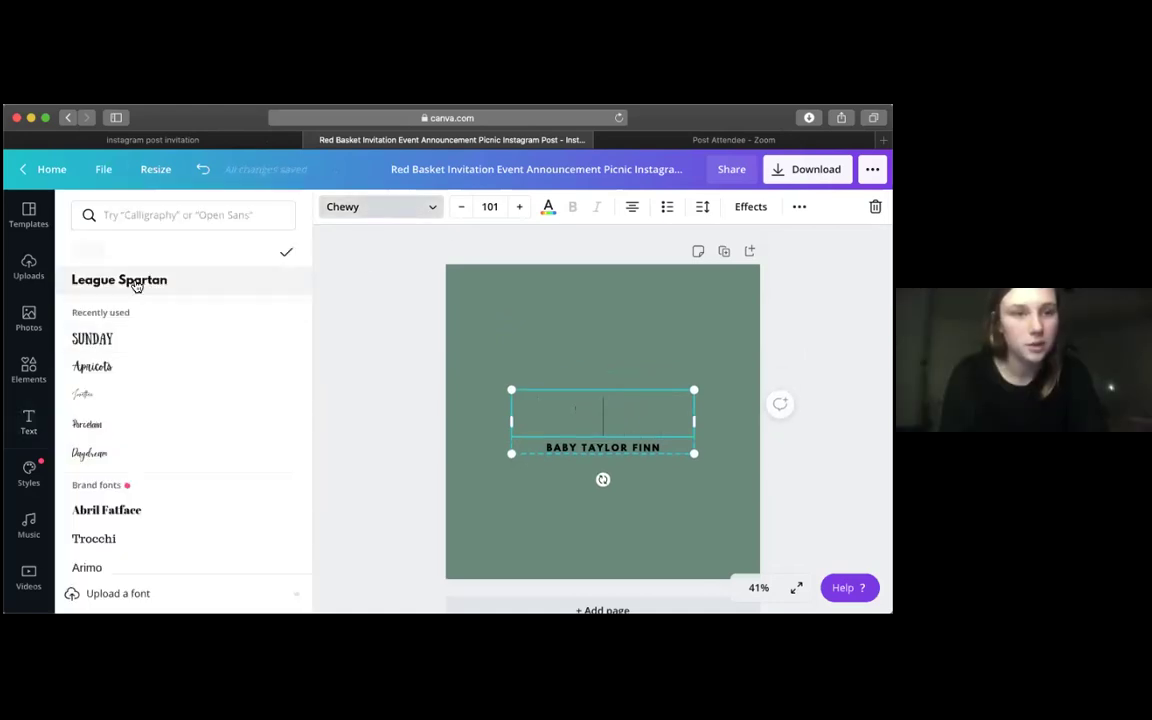
{"action": "left_click", "coordinate": [121, 342]}
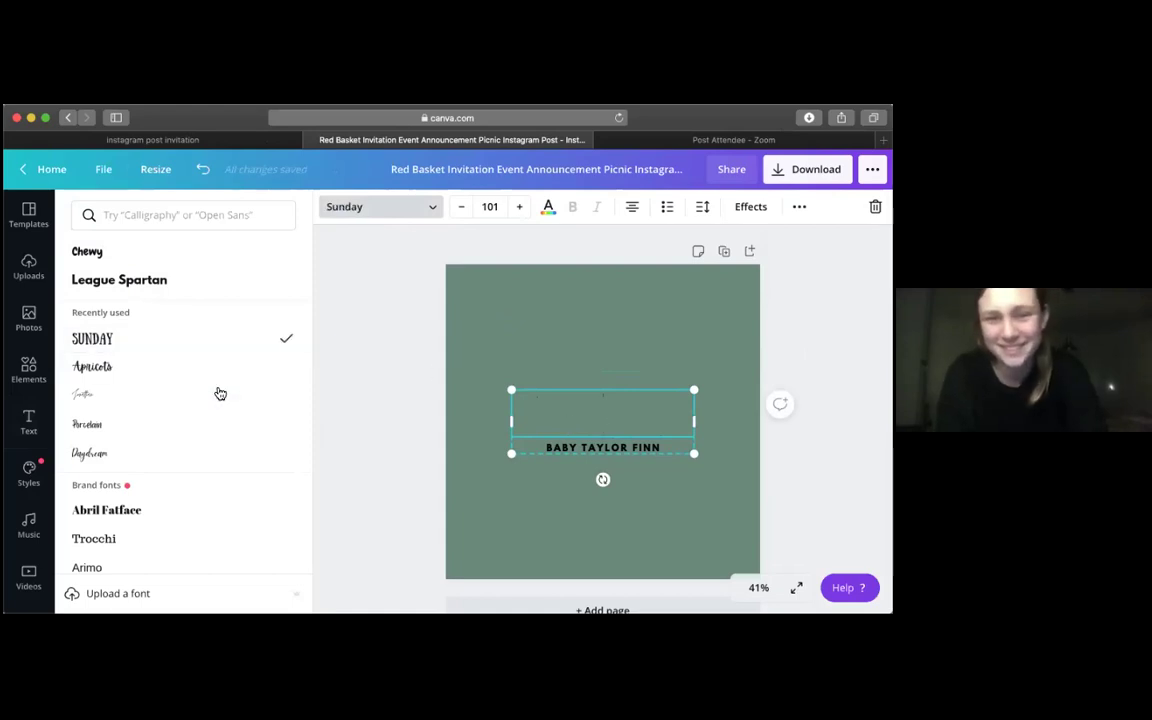
{"action": "left_click", "coordinate": [609, 404]}
{"action": "type", "text": "ESS"}
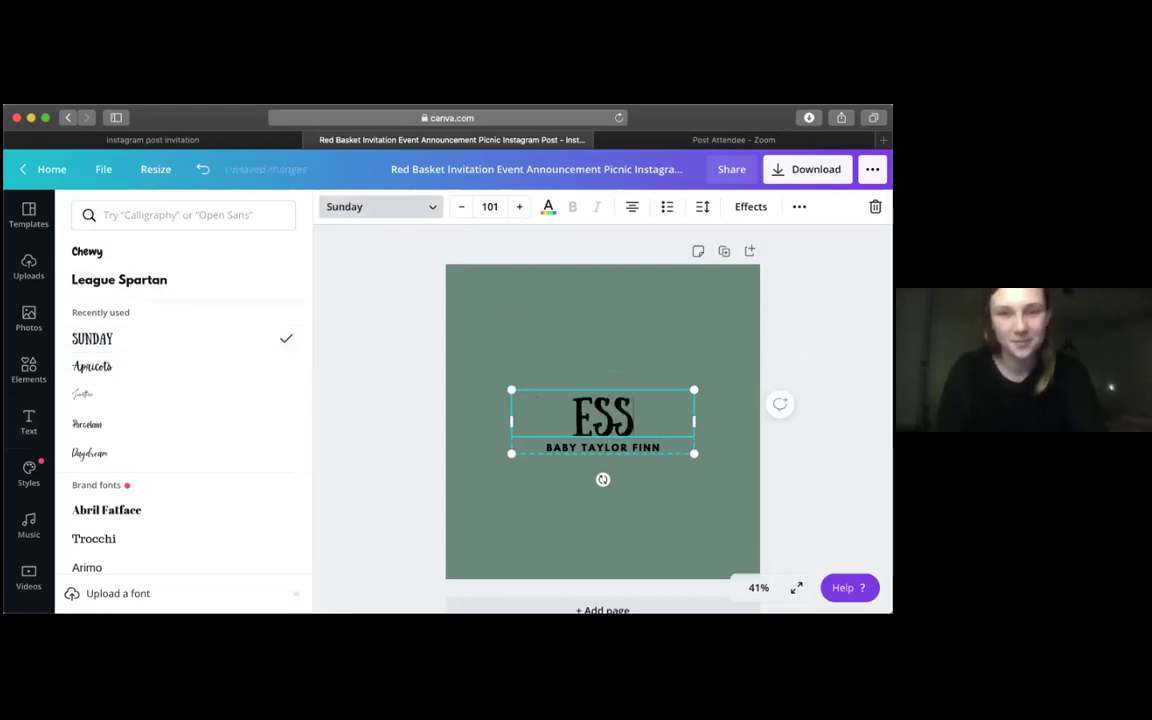
{"action": "type", "text": "ENTIAL"}
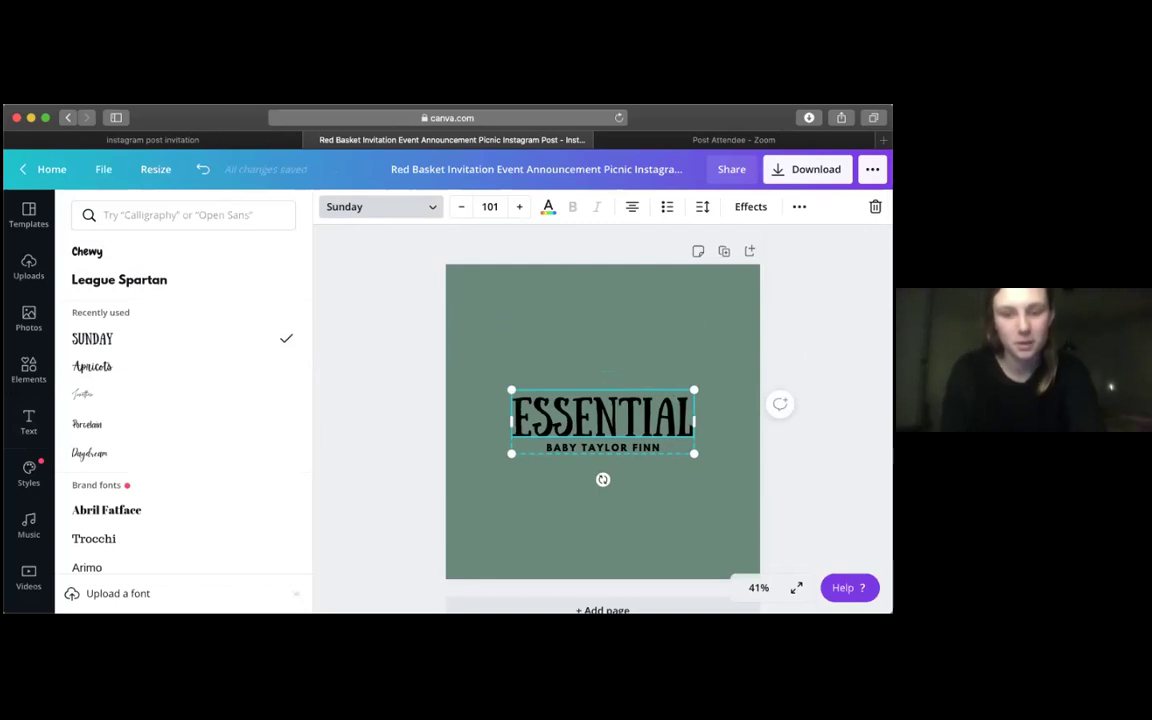
{"action": "type", "text": " OILS M"}
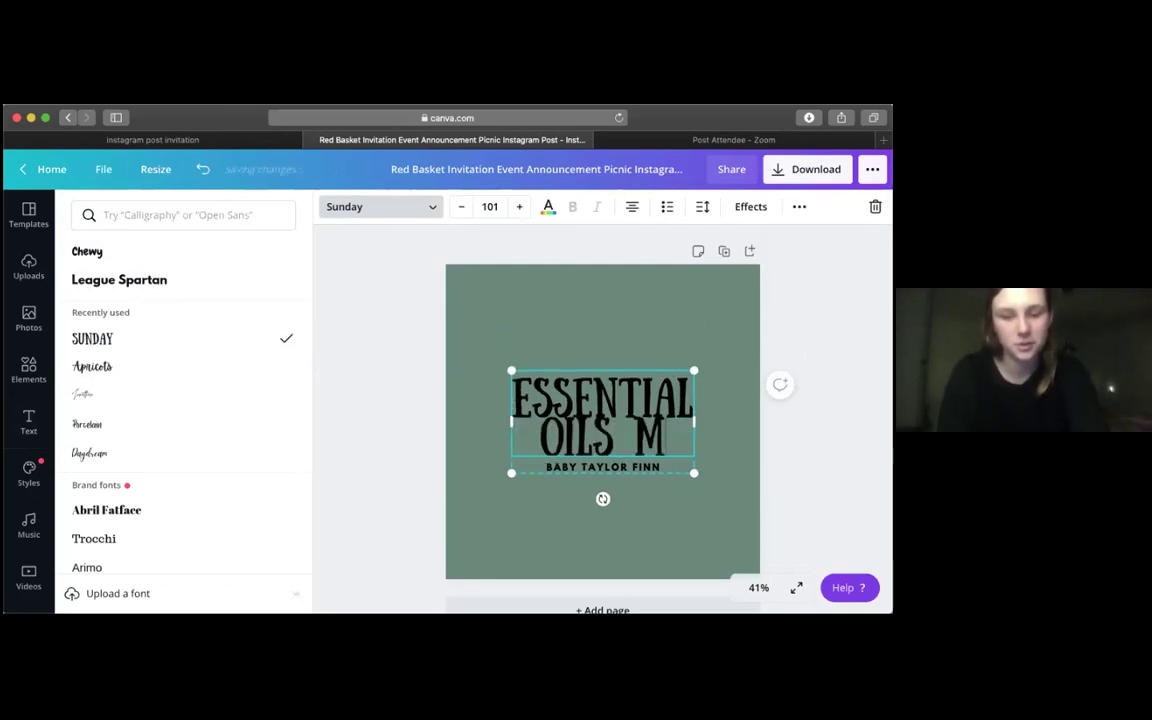
{"action": "type", "text": "AKE &"}
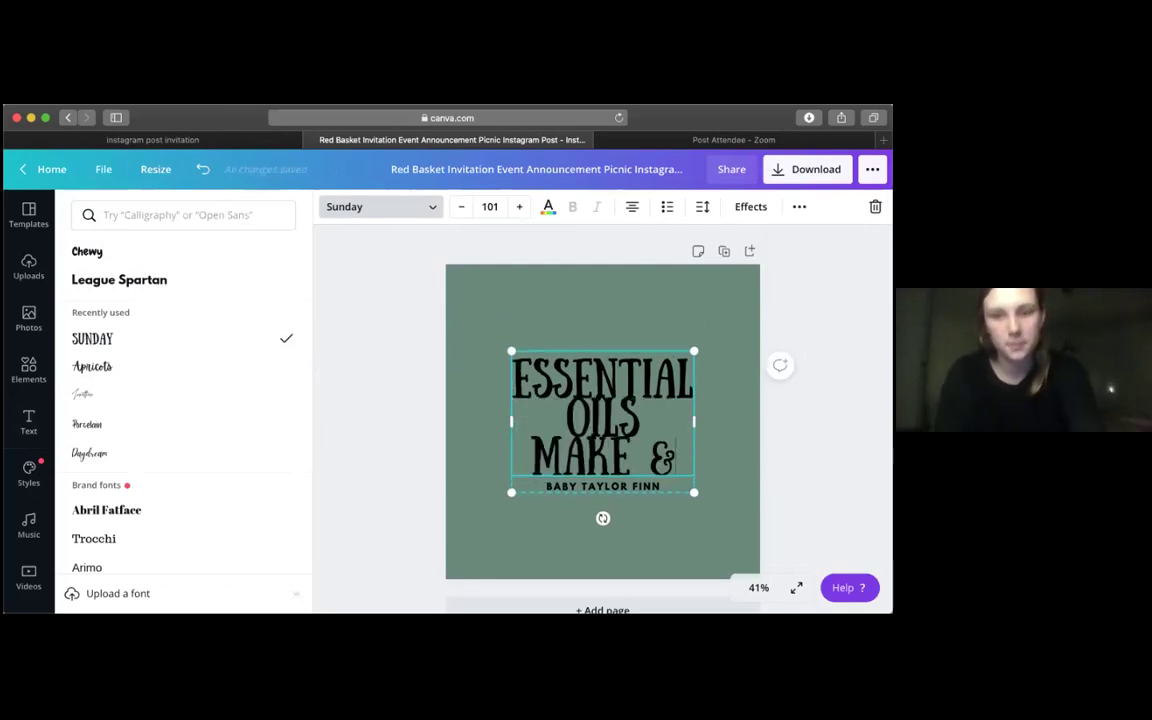
{"action": "type", "text": " TAKE"}
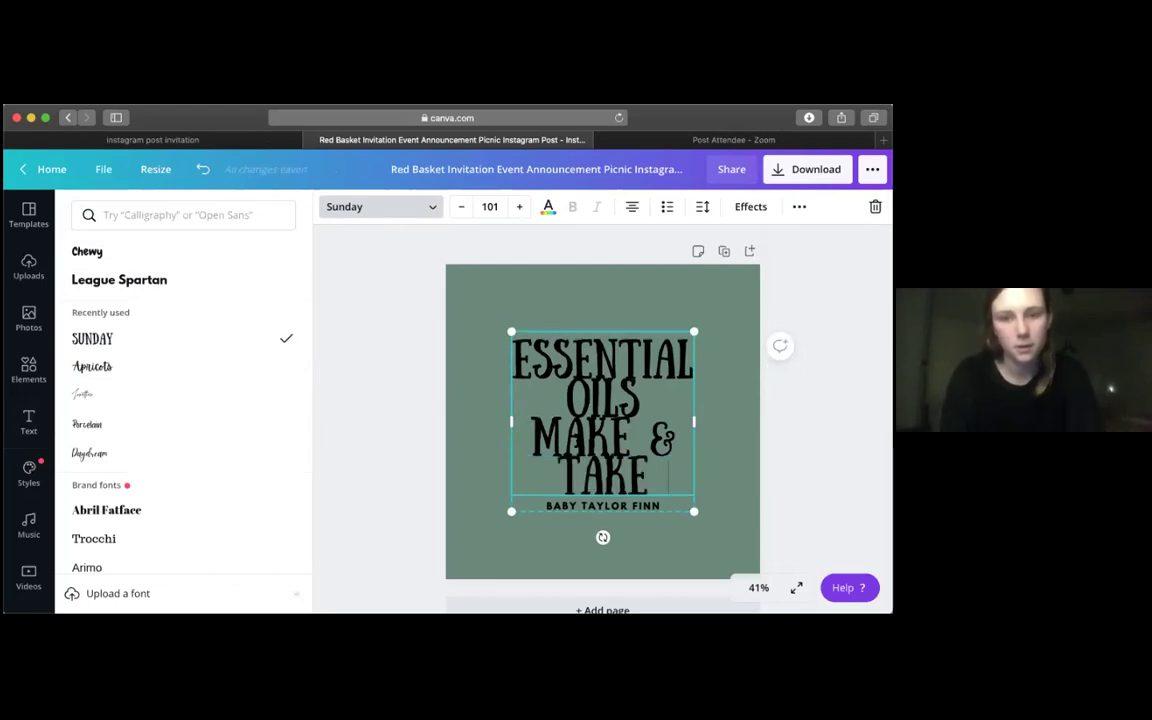
Step: Widen the headline's text group to about 1,118 wide so the title wraps onto two lines
{"action": "left_click_drag", "start_coordinate": [454, 414], "coordinate": [446, 414]}
{"action": "left_click_drag", "start_coordinate": [694, 421], "coordinate": [780, 422]}
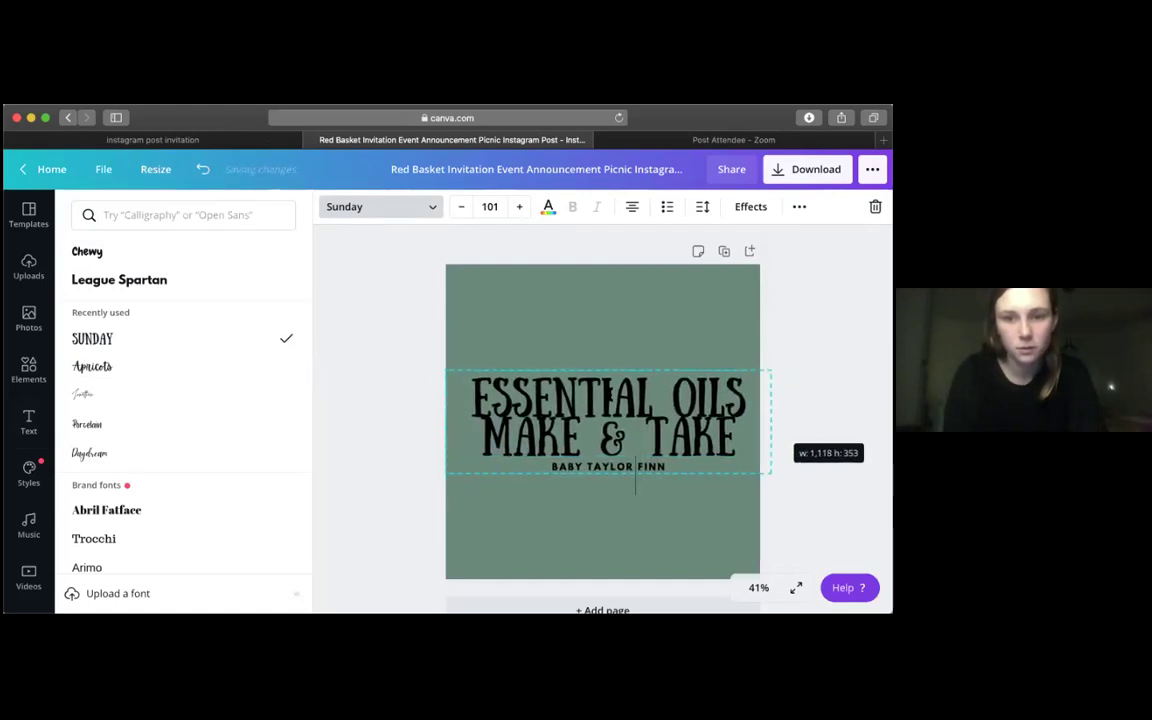
{"action": "key", "text": "super+a"}
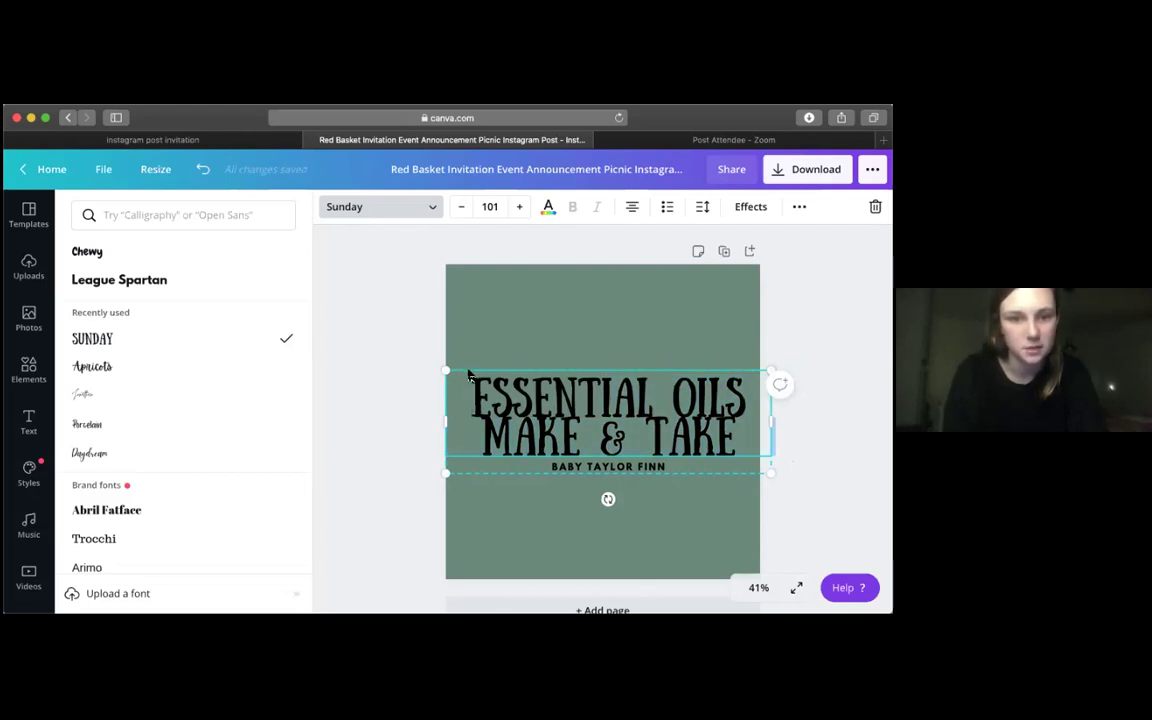
{"action": "key", "text": "Escape"}
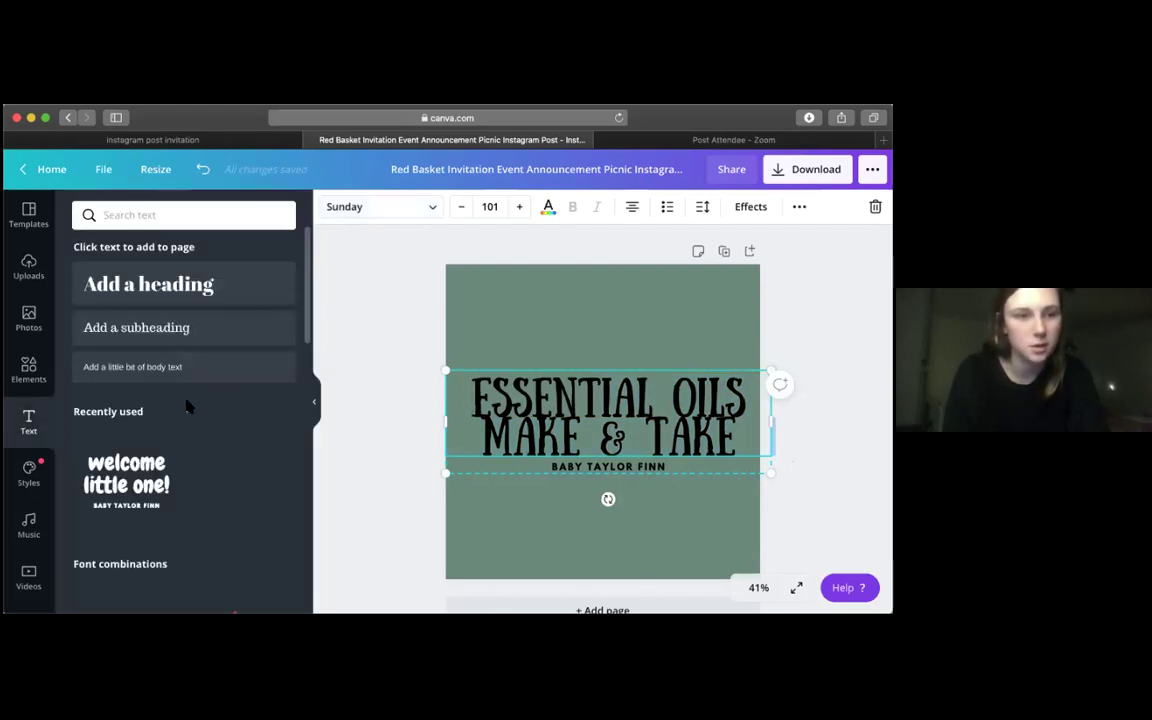
Step: Add the free gold looping squiggle from the featured elements to the page
{"action": "left_click", "coordinate": [28, 380]}
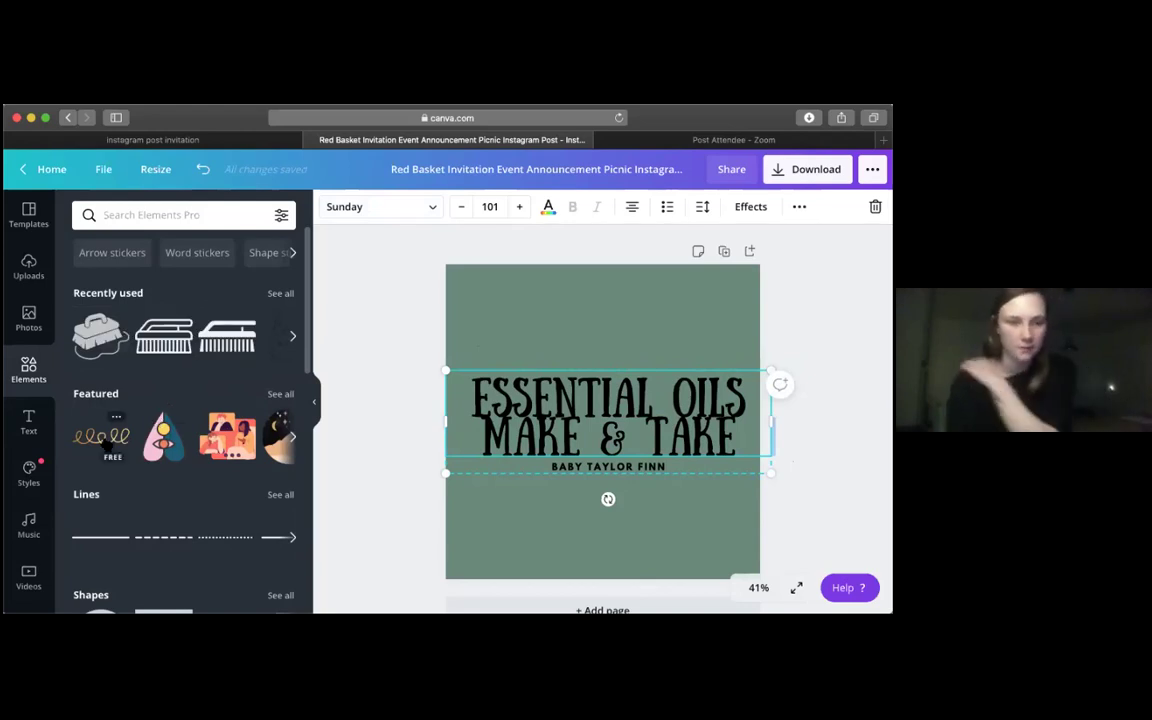
{"action": "left_click", "coordinate": [206, 213]}
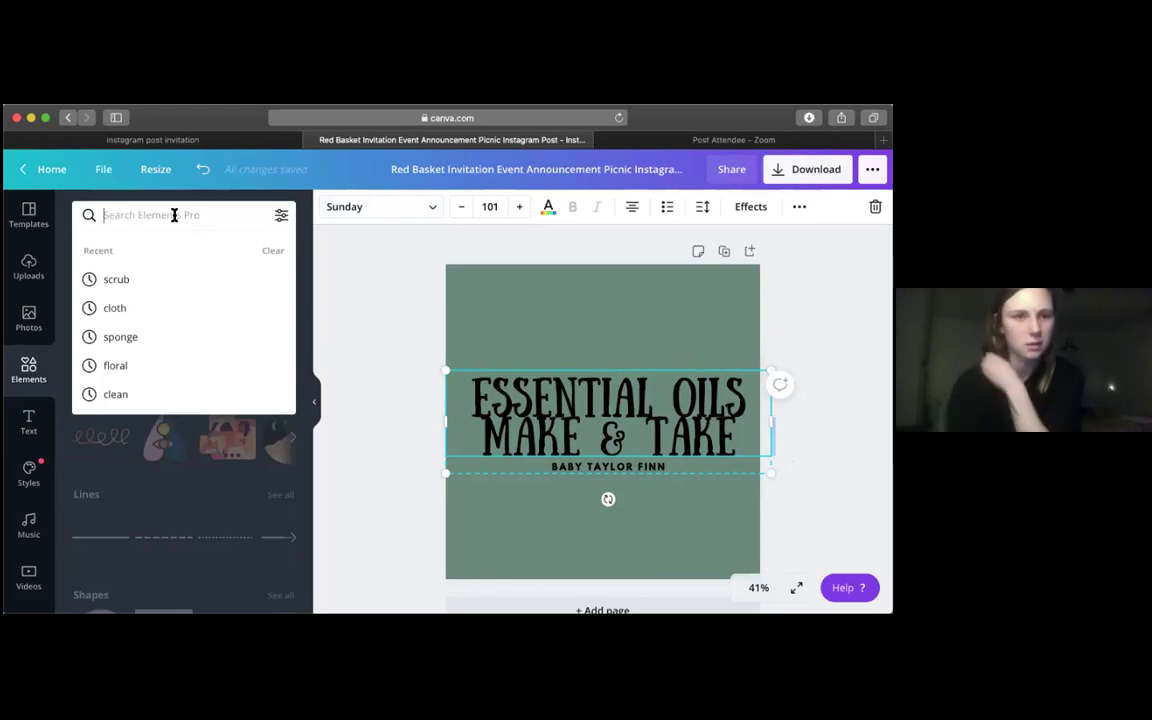
{"action": "left_click", "coordinate": [104, 455]}
{"action": "left_click", "coordinate": [104, 440]}
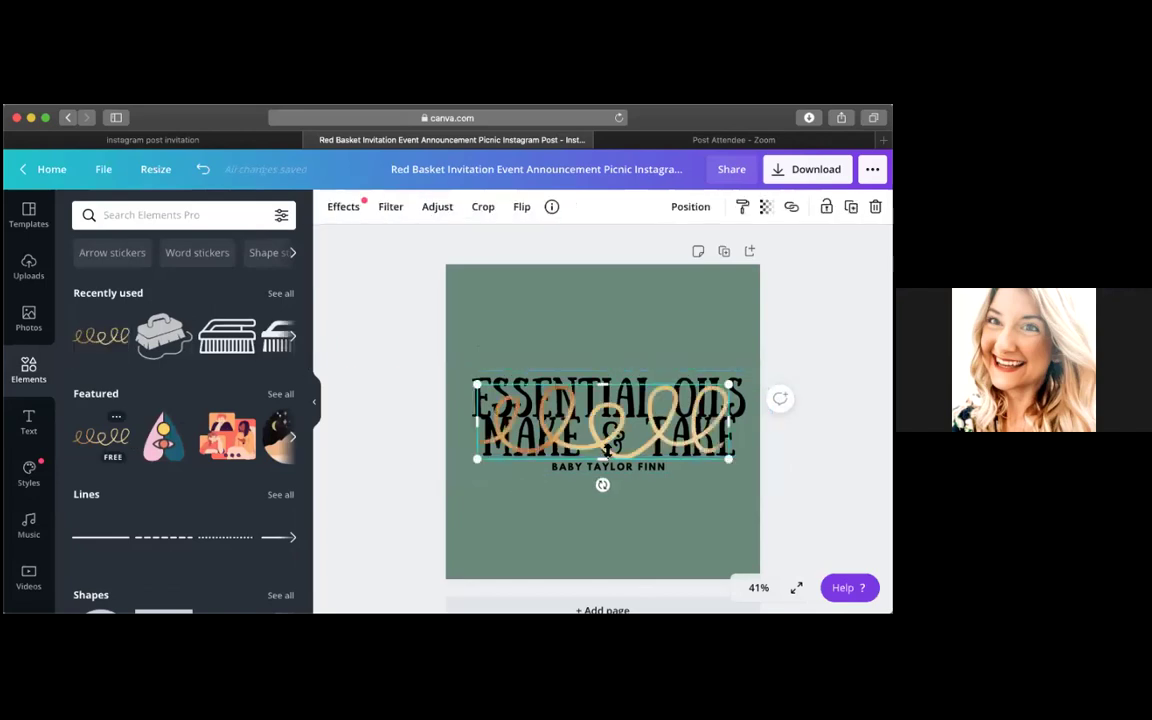
Step: Shrink the gold squiggle and angle it across the page's lower-left corner, partly beyond the edges
{"action": "mouse_move", "coordinate": [607, 452]}
{"action": "left_mouse_down"}
{"action": "mouse_move", "coordinate": [599, 555]}
{"action": "mouse_move", "coordinate": [599, 537]}
{"action": "left_mouse_up"}
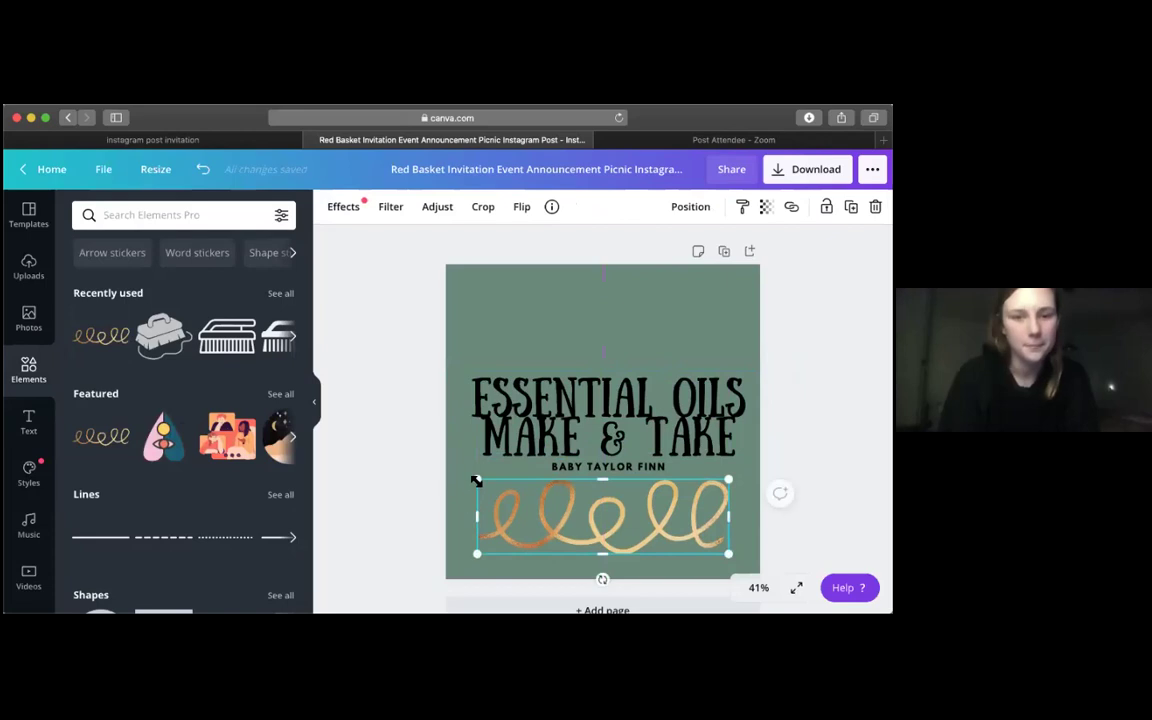
{"action": "left_click_drag", "start_coordinate": [480, 483], "coordinate": [570, 507]}
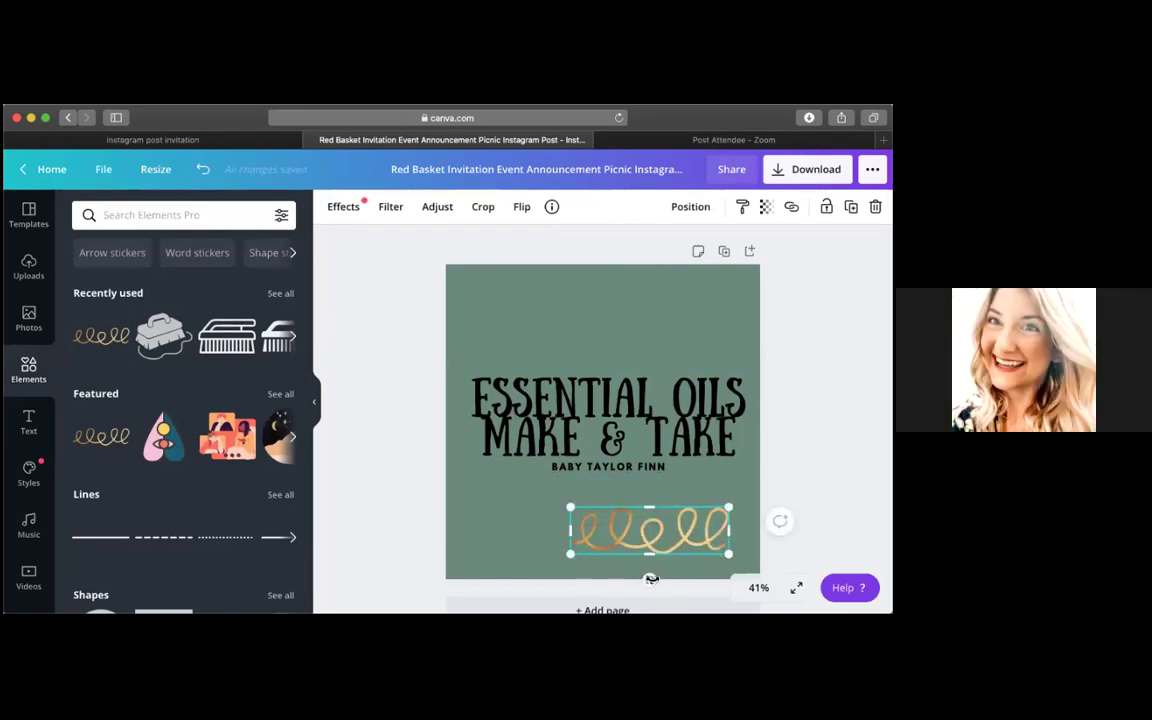
{"action": "mouse_move", "coordinate": [651, 579]}
{"action": "left_mouse_down"}
{"action": "mouse_move", "coordinate": [612, 585]}
{"action": "mouse_move", "coordinate": [664, 546]}
{"action": "mouse_move", "coordinate": [617, 560]}
{"action": "mouse_move", "coordinate": [476, 540]}
{"action": "mouse_move", "coordinate": [489, 540]}
{"action": "left_mouse_up"}
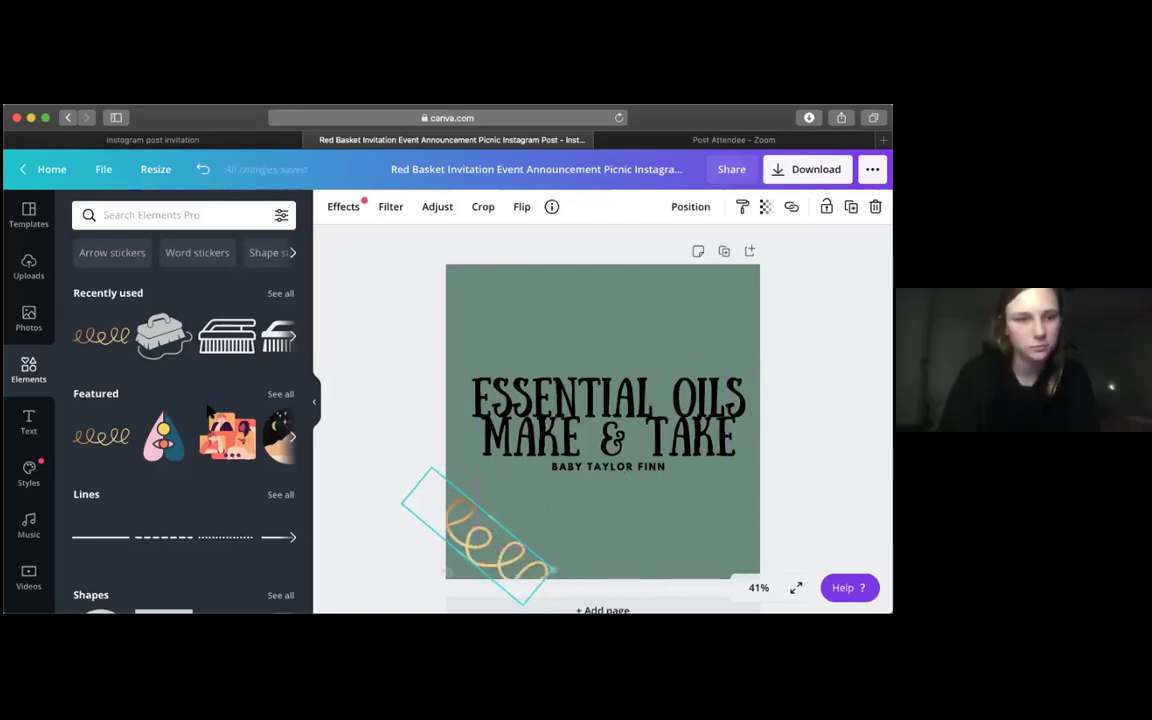
Step: Add a second gold squiggle and angle it across the page's upper-right corner, partly beyond the edges
{"action": "left_click", "coordinate": [115, 440]}
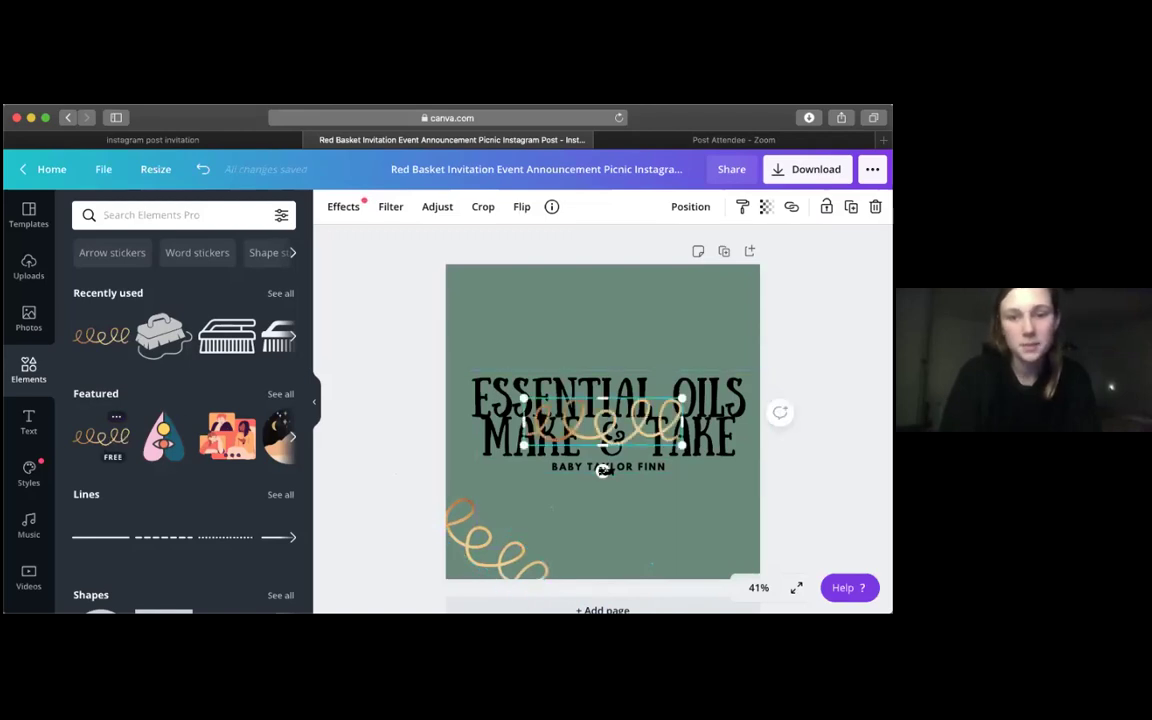
{"action": "mouse_move", "coordinate": [602, 471]}
{"action": "left_mouse_down"}
{"action": "mouse_move", "coordinate": [679, 496]}
{"action": "mouse_move", "coordinate": [717, 463]}
{"action": "mouse_move", "coordinate": [685, 405]}
{"action": "mouse_move", "coordinate": [611, 378]}
{"action": "mouse_move", "coordinate": [562, 335]}
{"action": "mouse_move", "coordinate": [495, 360]}
{"action": "mouse_move", "coordinate": [598, 362]}
{"action": "mouse_move", "coordinate": [628, 381]}
{"action": "left_mouse_up"}
{"action": "mouse_move", "coordinate": [610, 430]}
{"action": "left_mouse_down"}
{"action": "mouse_move", "coordinate": [634, 380]}
{"action": "mouse_move", "coordinate": [687, 355]}
{"action": "left_mouse_up"}
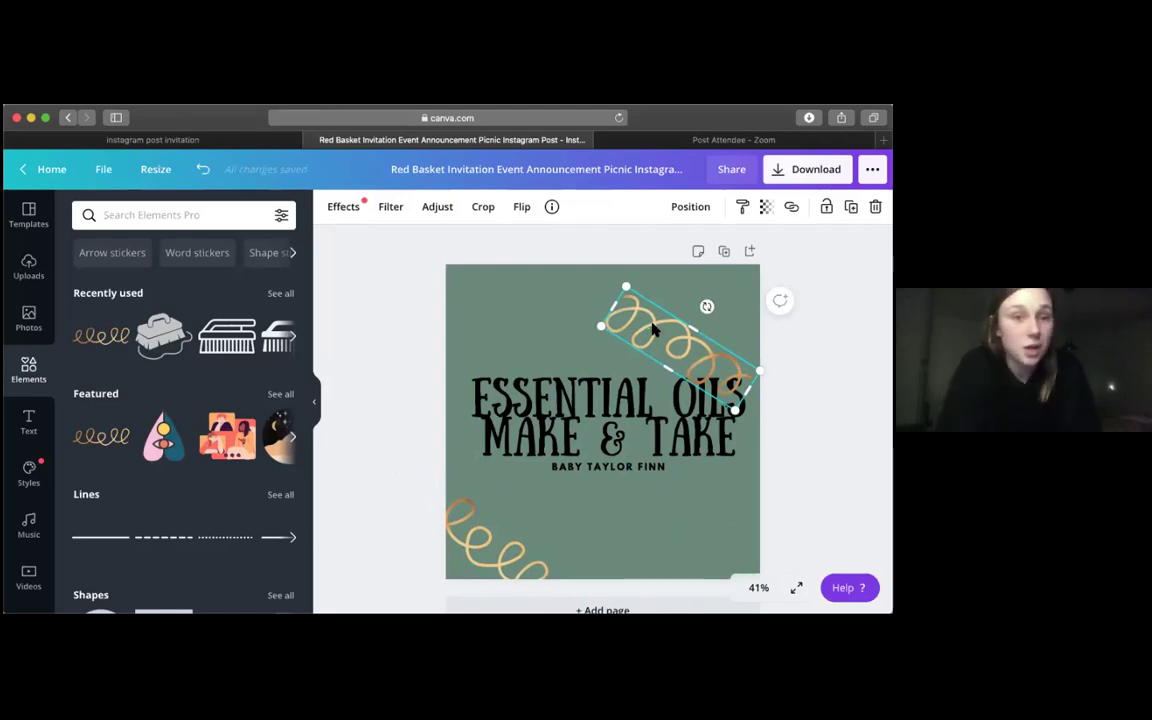
{"action": "left_click_drag", "start_coordinate": [676, 324], "coordinate": [712, 280]}
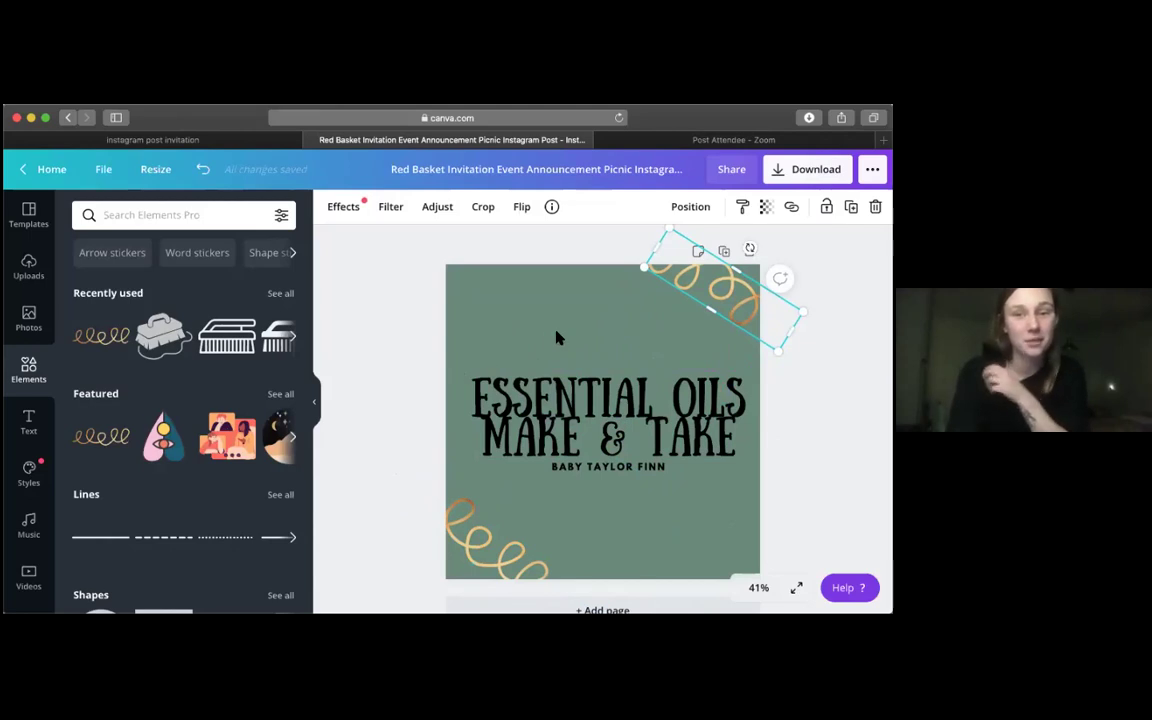
Step: Clear the small placeholder name line beneath the headline and shift the text group slightly upward
{"action": "left_click", "coordinate": [518, 364]}
{"action": "left_click", "coordinate": [670, 473]}
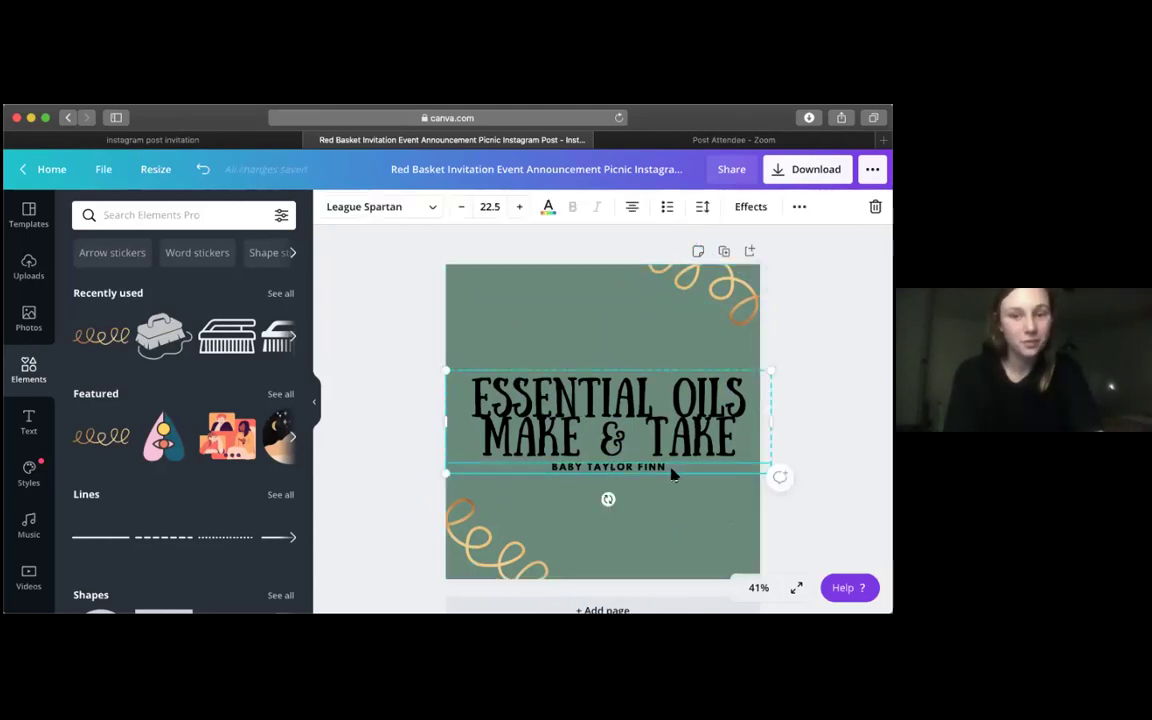
{"action": "key", "text": "BackSpace"}
{"action": "key", "text": "BackSpace"}
{"action": "key", "text": "BackSpace"}
{"action": "key", "text": "BackSpace"}
{"action": "key", "text": "BackSpace"}
{"action": "key", "text": "BackSpace"}
{"action": "key", "text": "BackSpace"}
{"action": "key", "text": "BackSpace"}
{"action": "key", "text": "BackSpace"}
{"action": "key", "text": "BackSpace"}
{"action": "key", "text": "BackSpace"}
{"action": "key", "text": "BackSpace"}
{"action": "key", "text": "BackSpace"}
{"action": "key", "text": "BackSpace"}
{"action": "key", "text": "BackSpace"}
{"action": "key", "text": "BackSpace"}
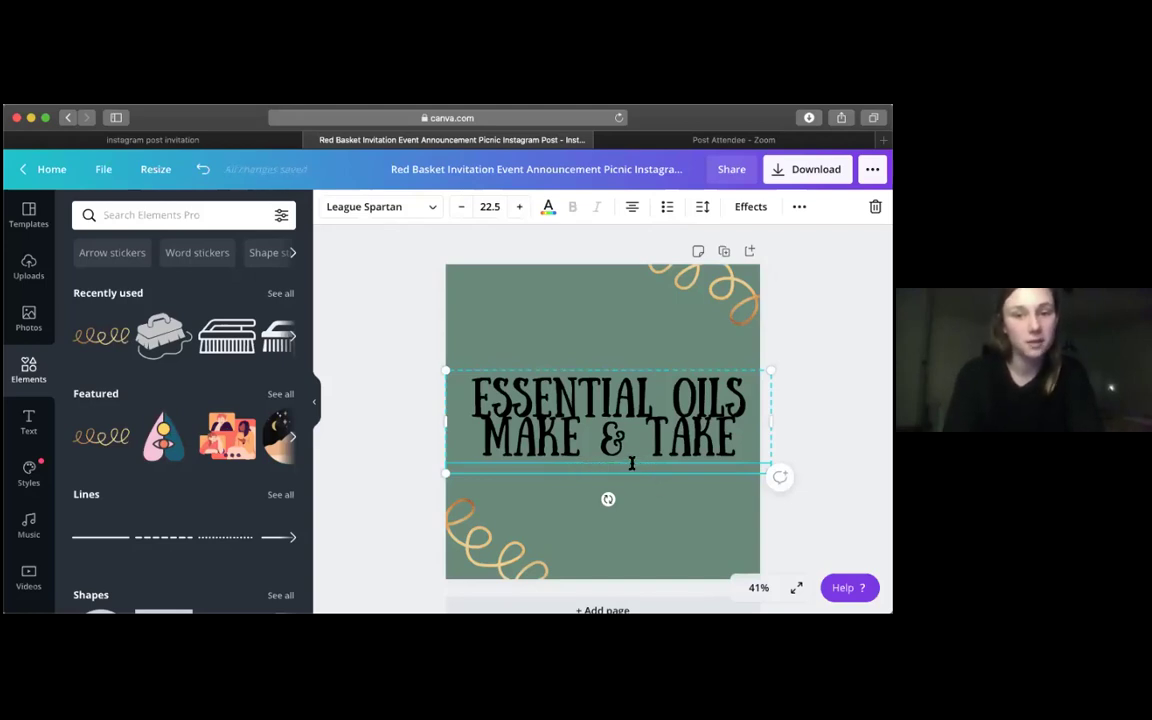
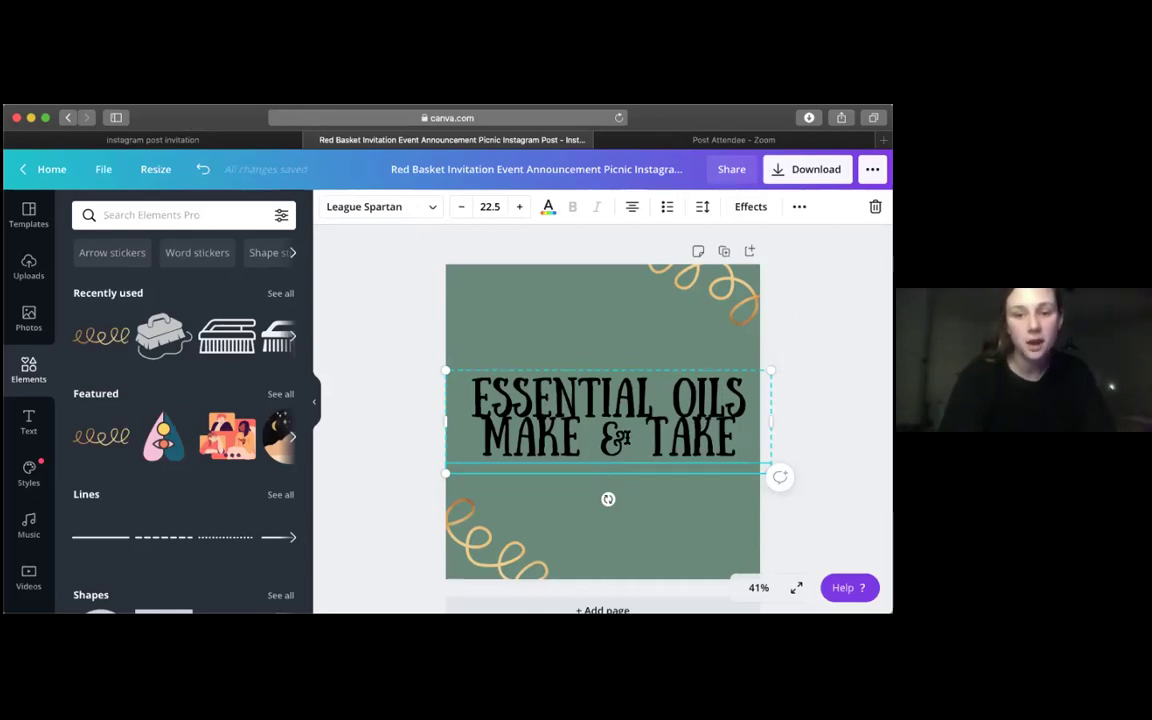
{"action": "left_click", "coordinate": [648, 373]}
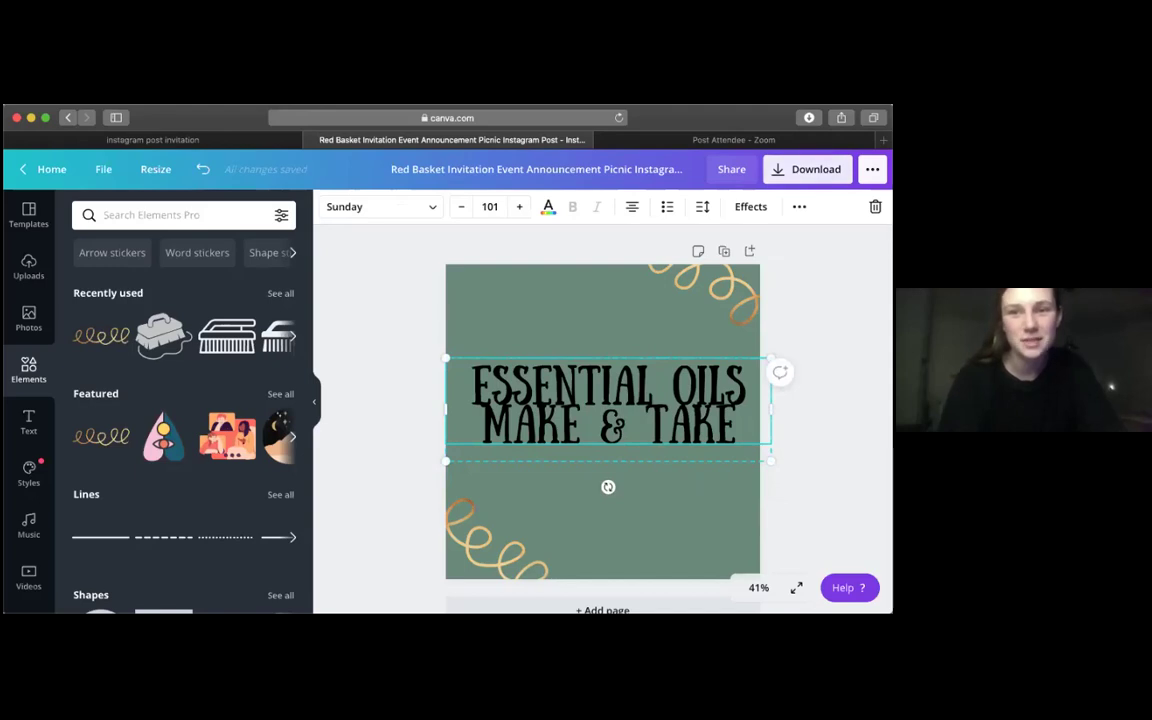
Step: Review the available download file types, download the design as a PNG at size 1, and return to editing
{"action": "left_click", "coordinate": [807, 169]}
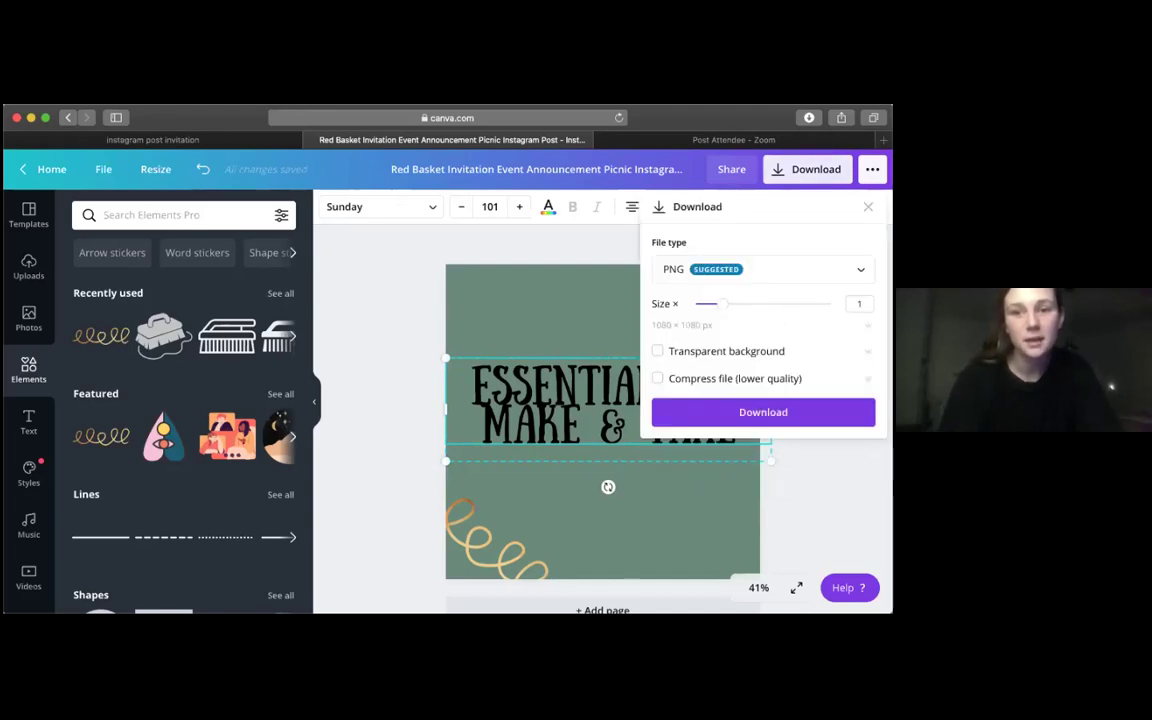
{"action": "left_click", "coordinate": [760, 269]}
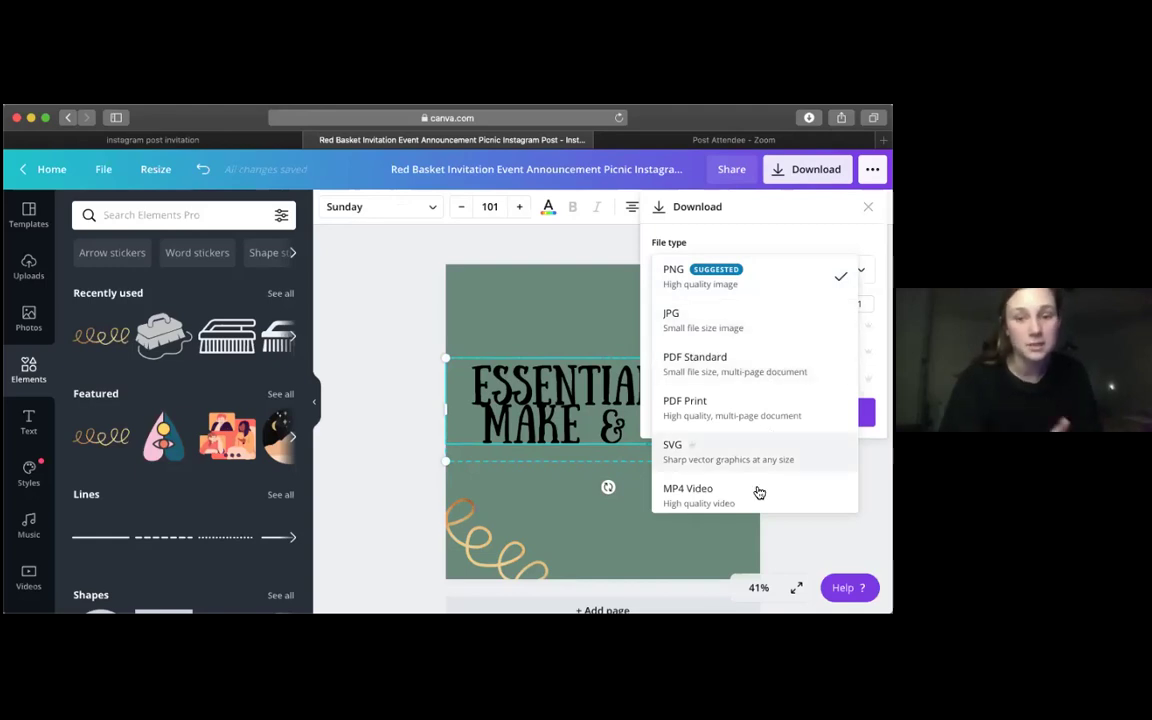
{"action": "scroll", "coordinate": [758, 480], "scroll_direction": "down", "scroll_amount": 1}
{"action": "scroll", "coordinate": [760, 290], "scroll_direction": "up", "scroll_amount": 1}
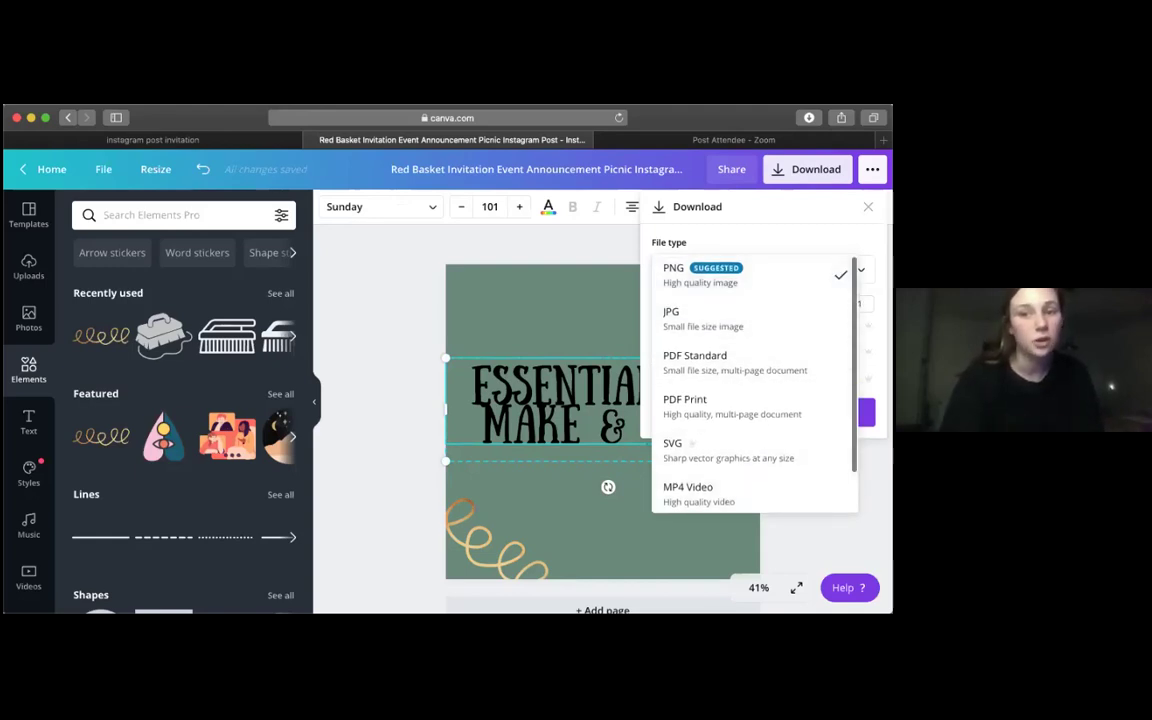
{"action": "left_click", "coordinate": [617, 242]}
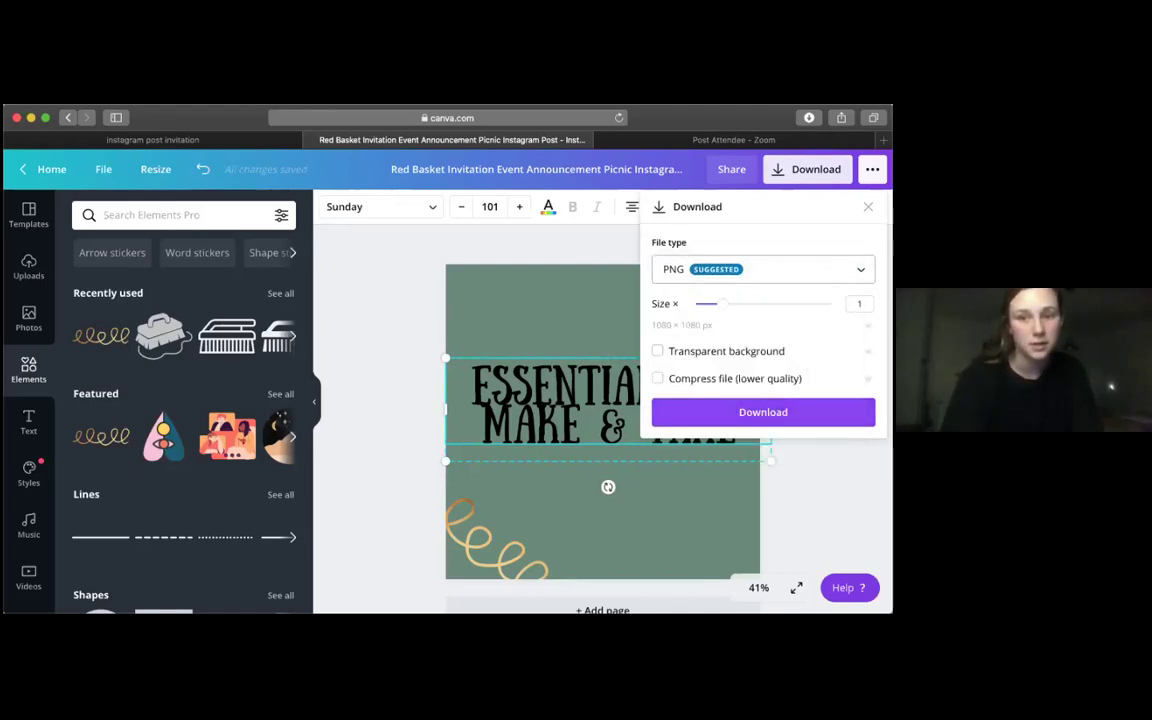
{"action": "left_click", "coordinate": [763, 412]}
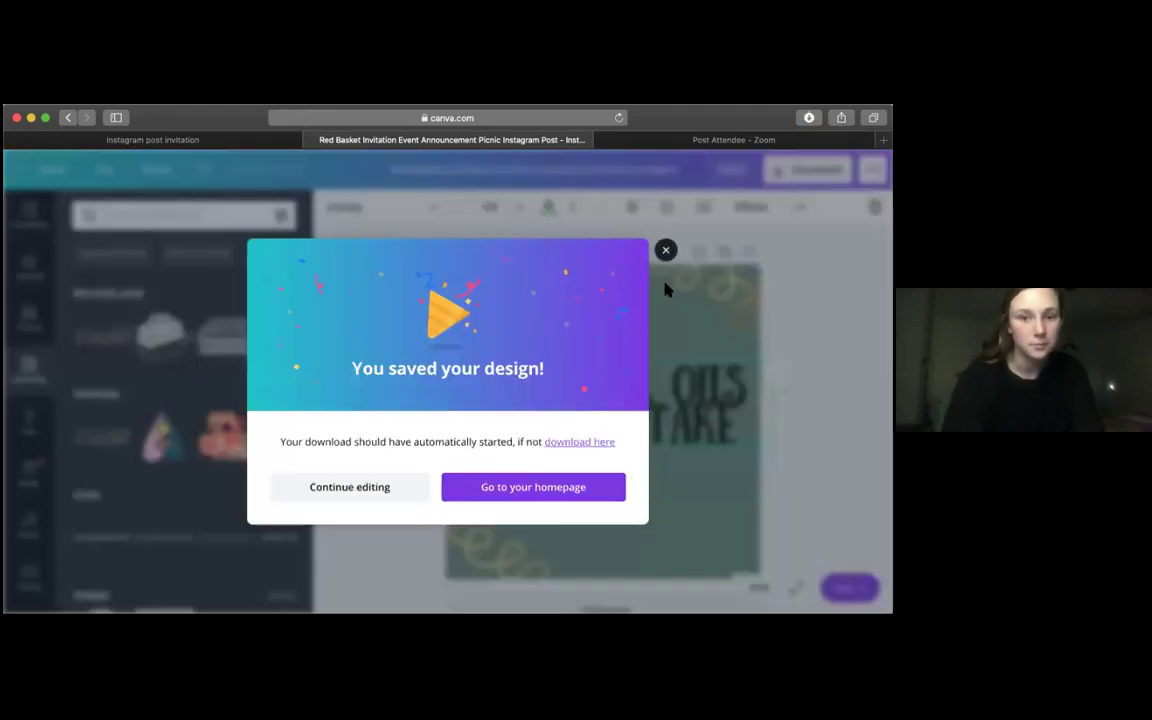
{"action": "left_click", "coordinate": [390, 494]}
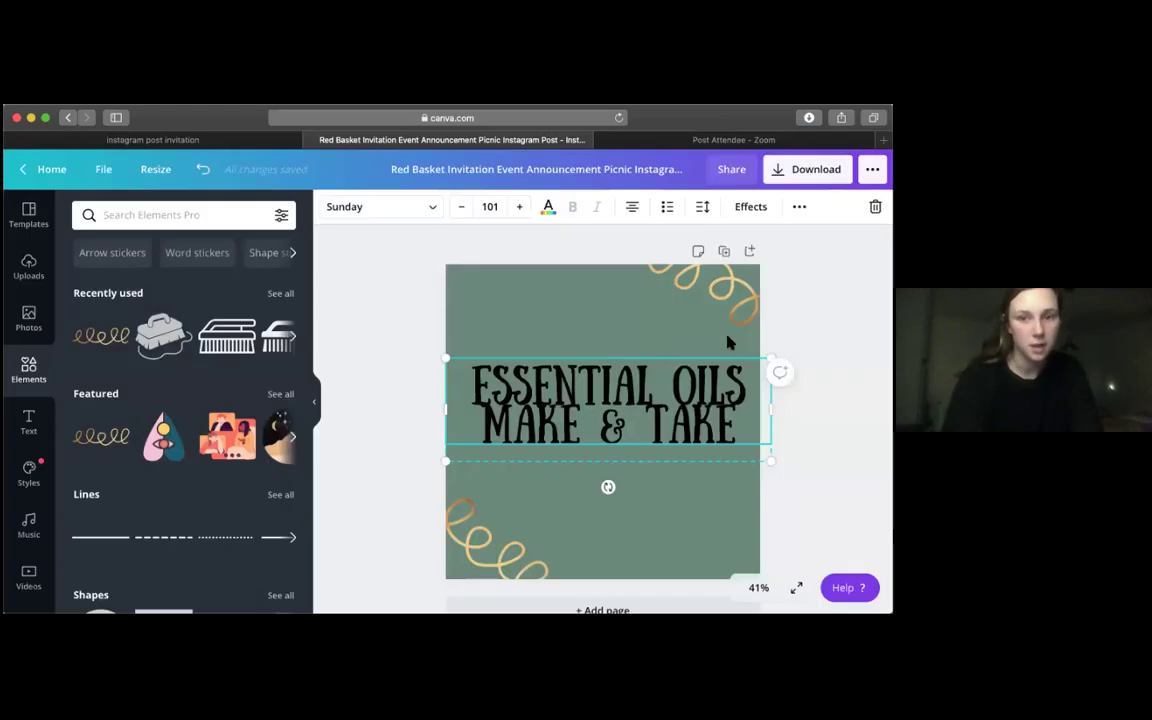
Step: Copy a share link that lets others edit the design, then close the sharing options
{"action": "left_click", "coordinate": [733, 170]}
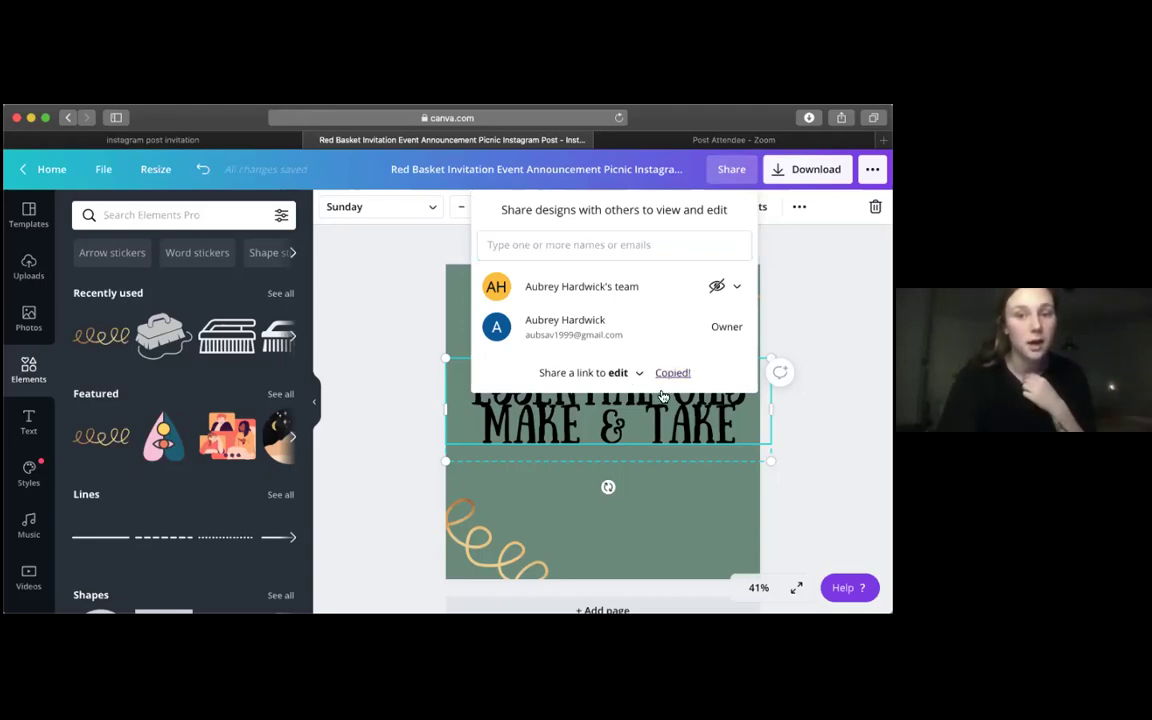
{"action": "left_click", "coordinate": [600, 373]}
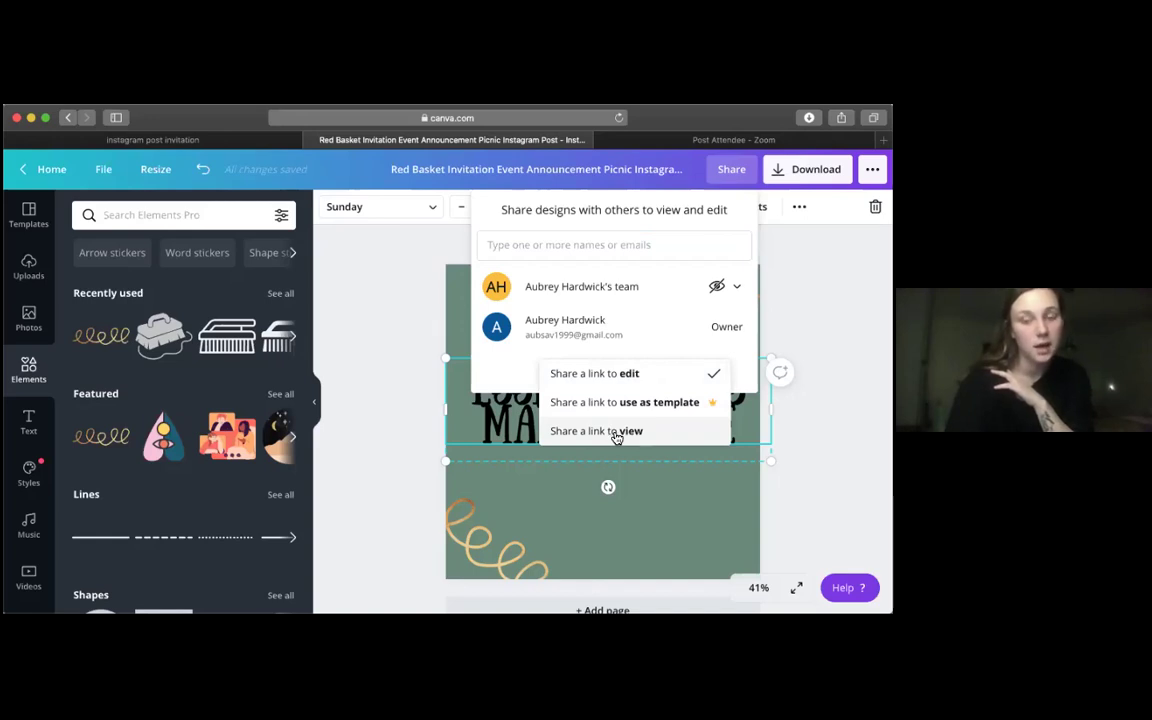
{"action": "left_click", "coordinate": [689, 373]}
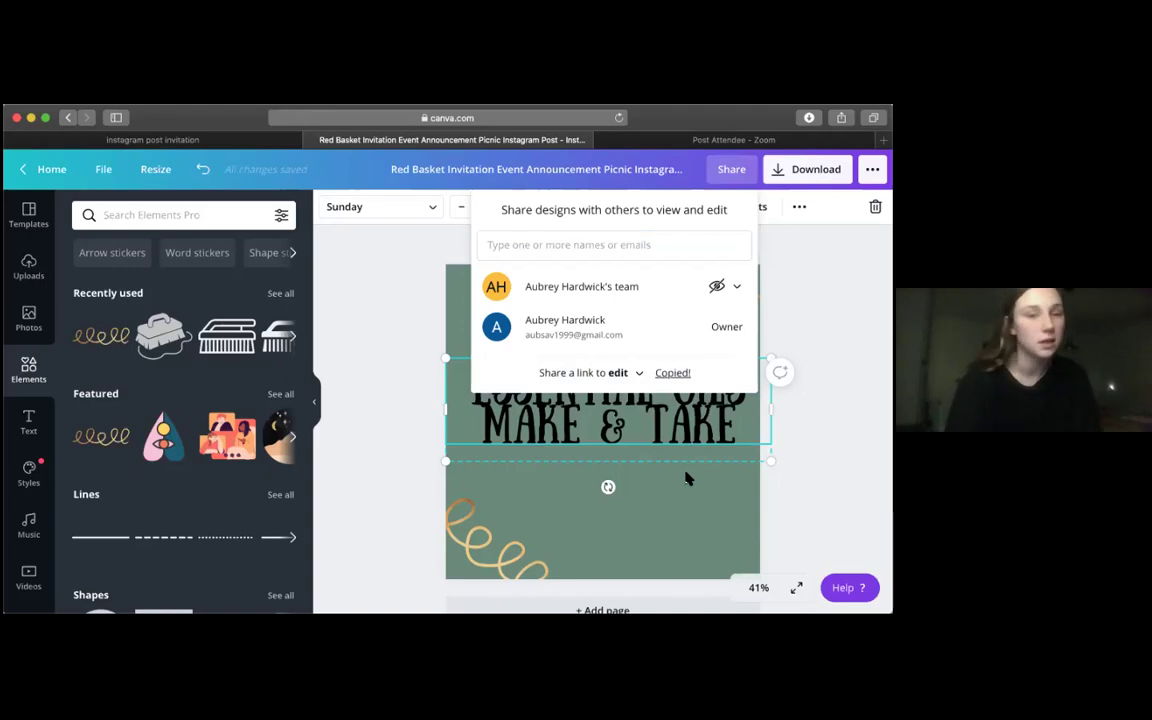
{"action": "left_click", "coordinate": [733, 172]}
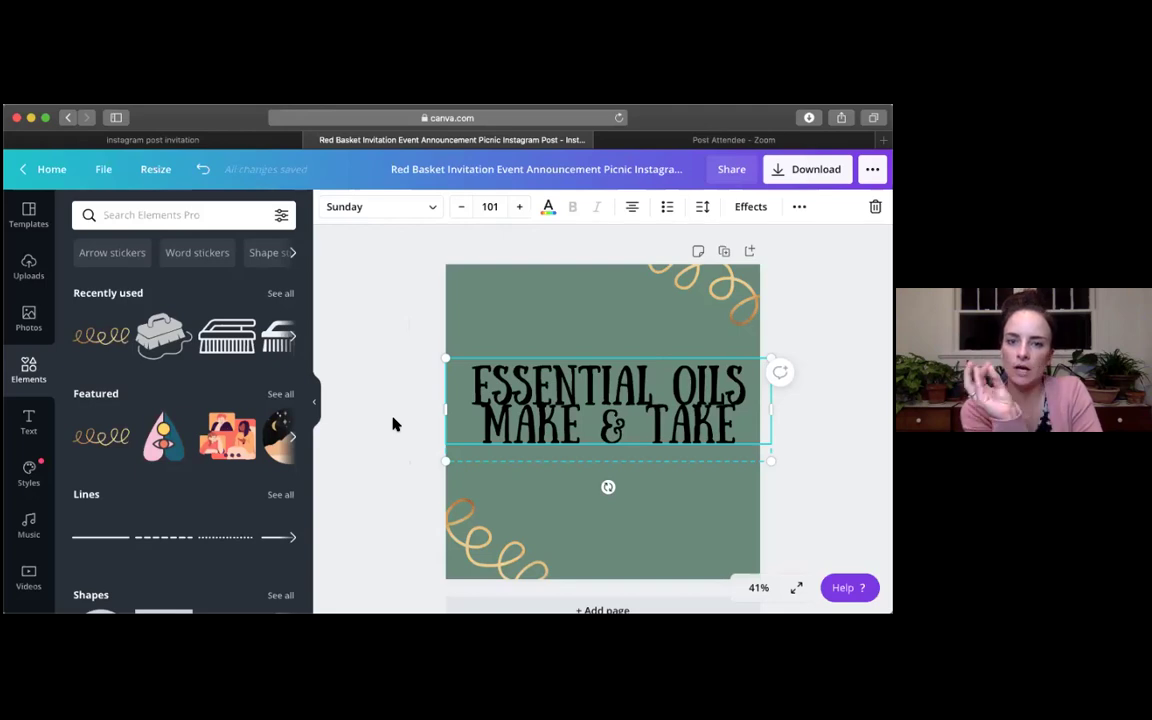
Step: Select the emptied text line beneath the headline and open the template library
{"action": "left_click", "coordinate": [621, 457]}
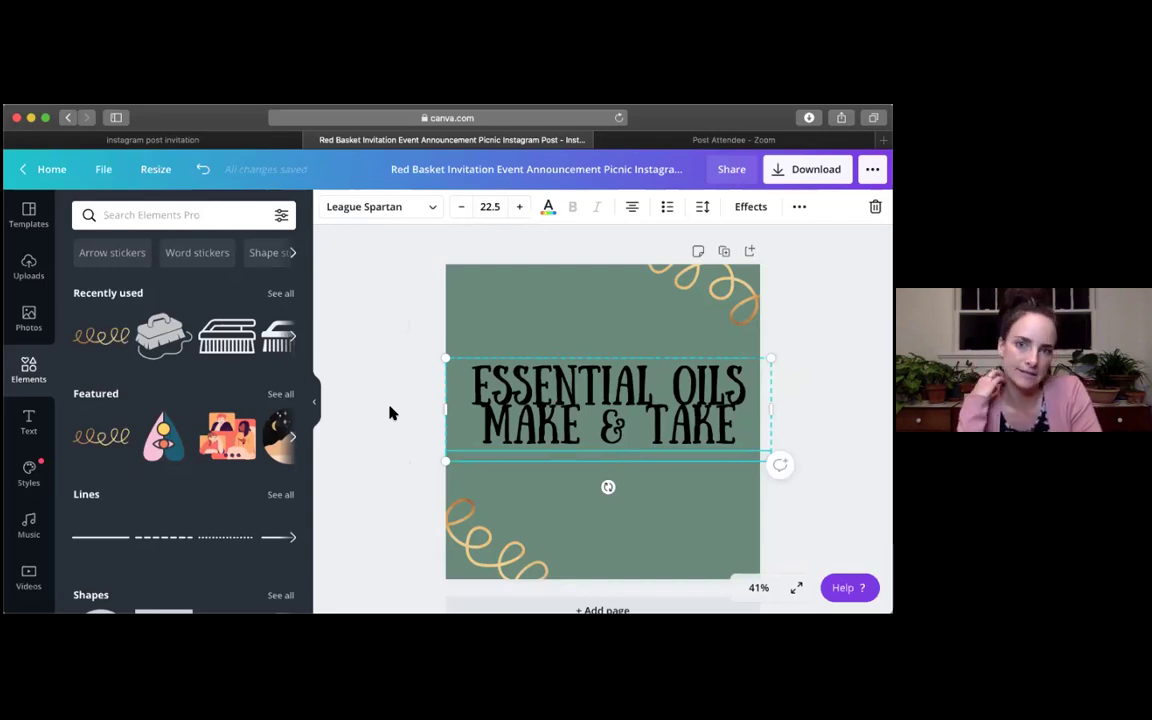
{"action": "left_click", "coordinate": [34, 224]}
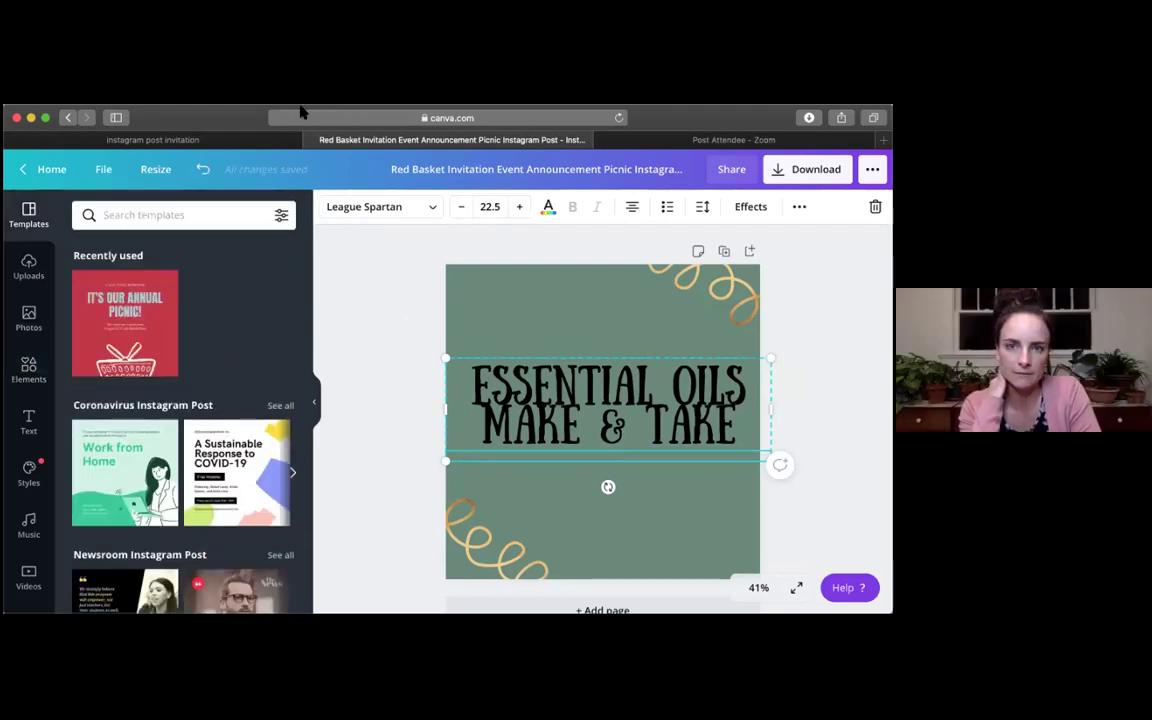
Step: Leave the invitation design for the home page and open the full collection of Instagram Posts templates
{"action": "left_click", "coordinate": [42, 160]}
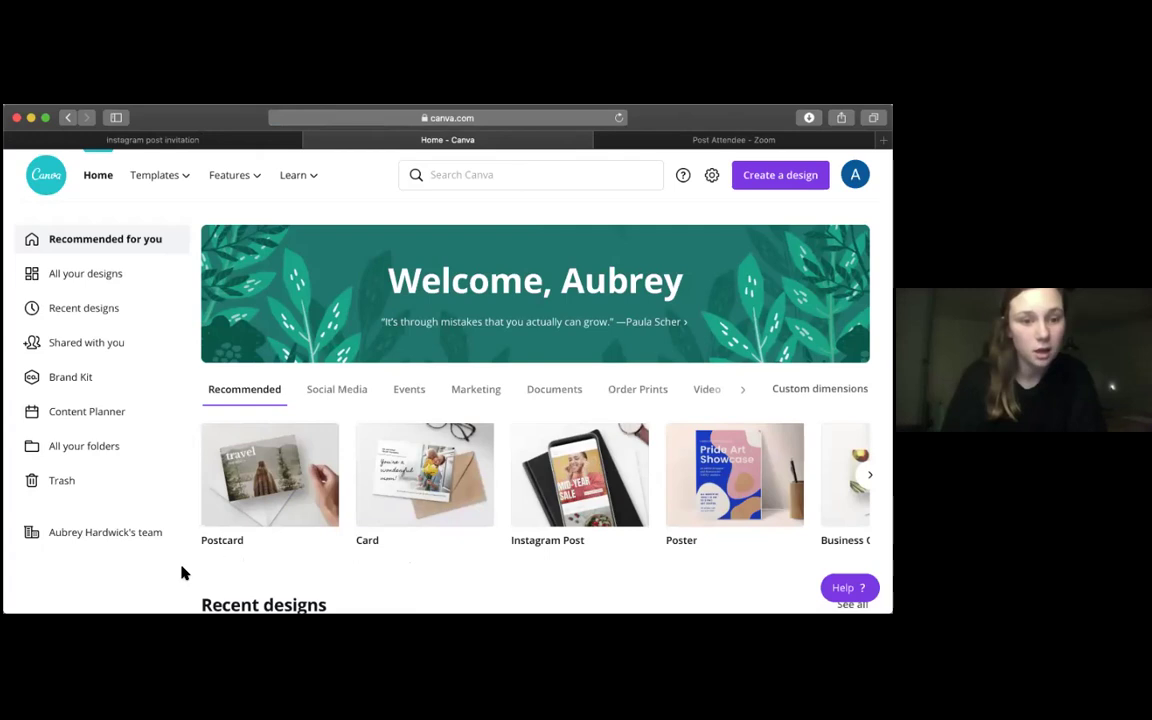
{"action": "left_click", "coordinate": [240, 428]}
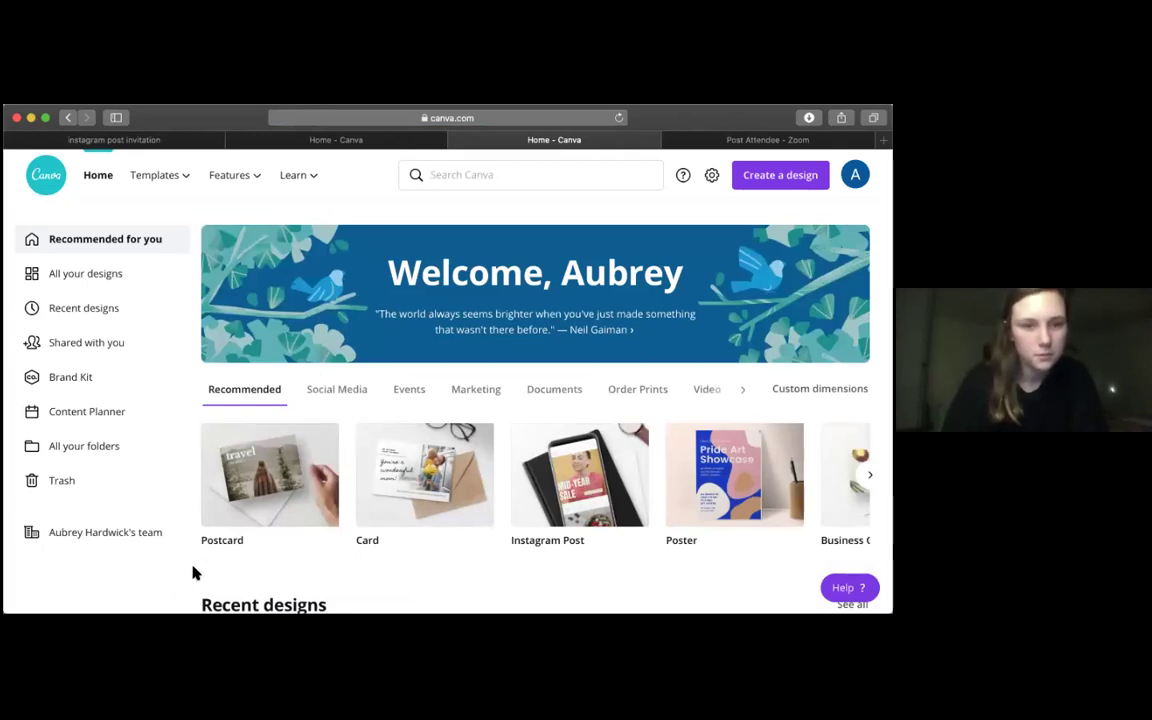
{"action": "scroll", "coordinate": [535, 400], "scroll_direction": "down", "scroll_amount": 5}
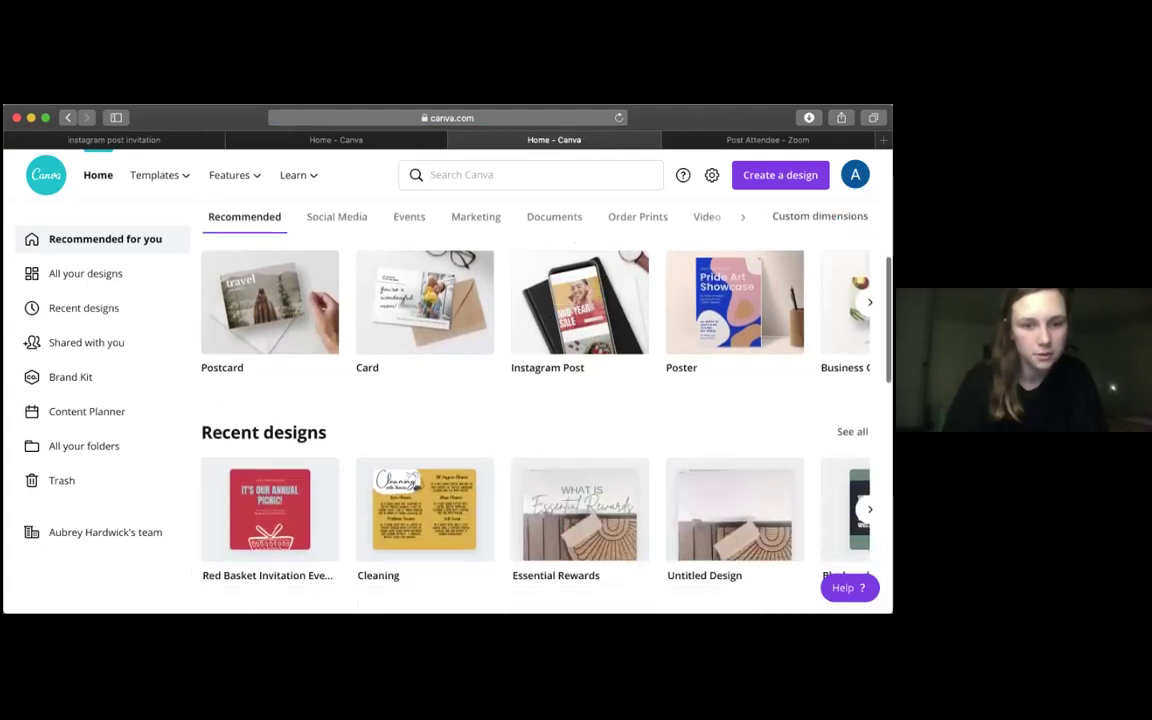
{"action": "scroll", "coordinate": [535, 400], "scroll_direction": "down", "scroll_amount": 3}
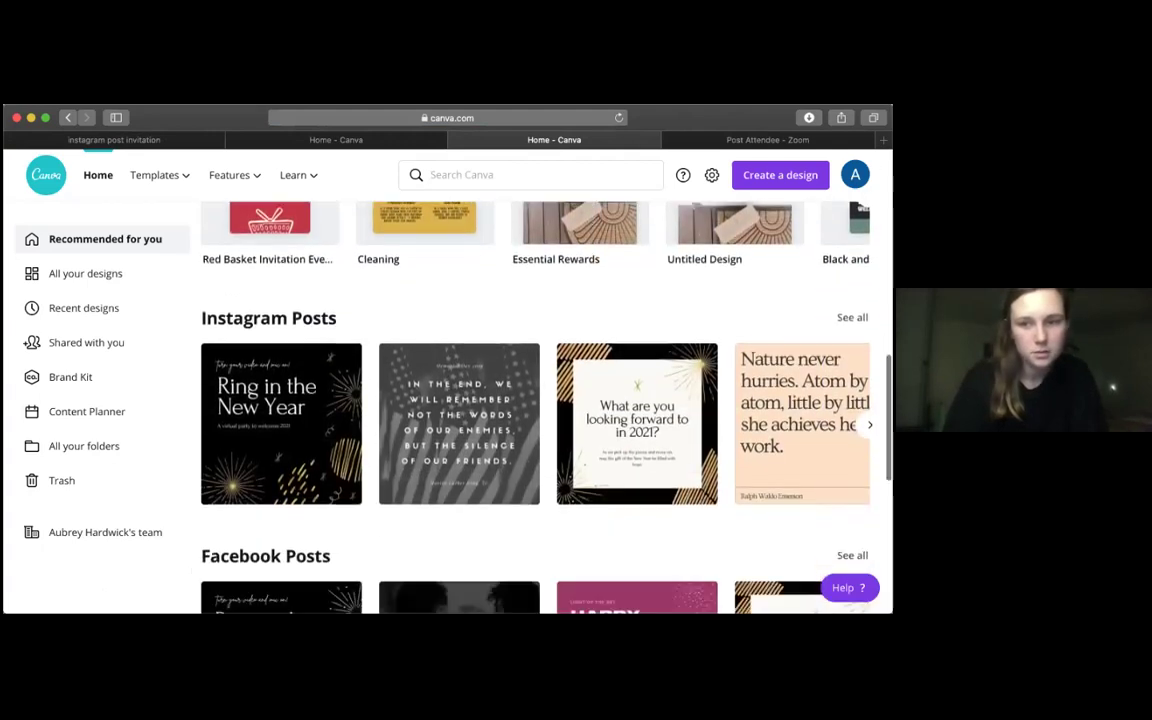
{"action": "scroll", "coordinate": [535, 400], "scroll_direction": "up", "scroll_amount": 1}
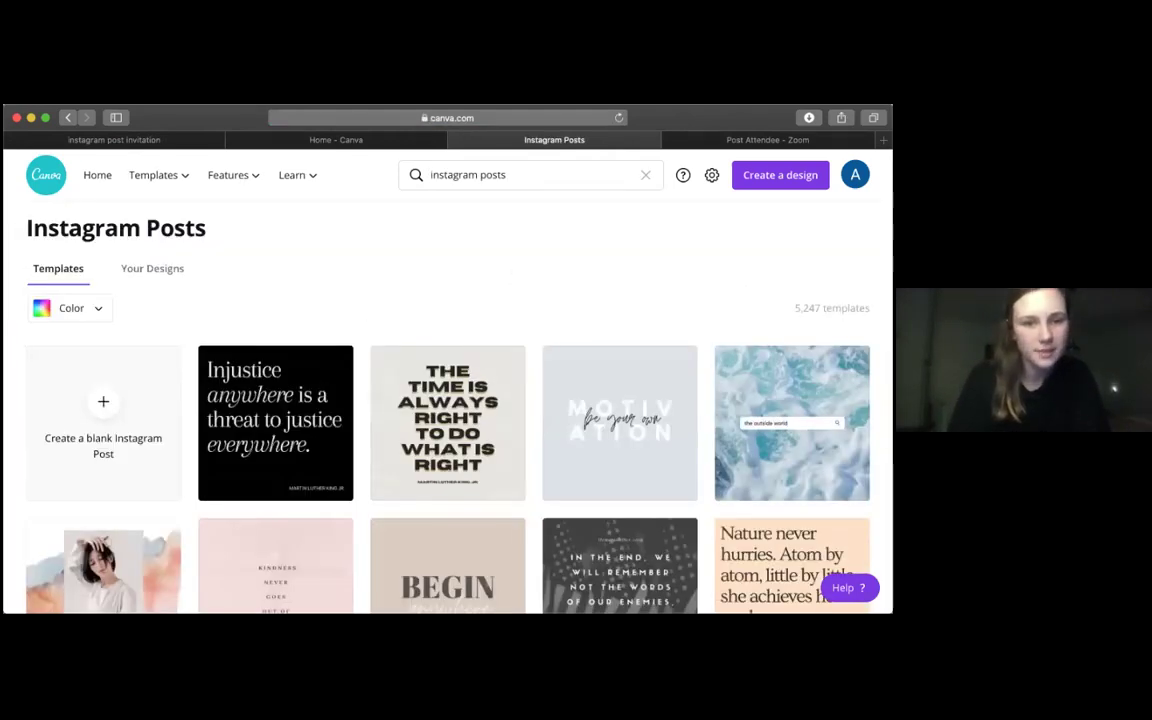
Step: Examine the range of styles and occasions among the Instagram Posts templates and return to the beginning of the collection
{"action": "scroll", "coordinate": [360, 290], "scroll_direction": "down", "scroll_amount": 1}
{"action": "scroll", "coordinate": [448, 400], "scroll_direction": "down", "scroll_amount": 2}
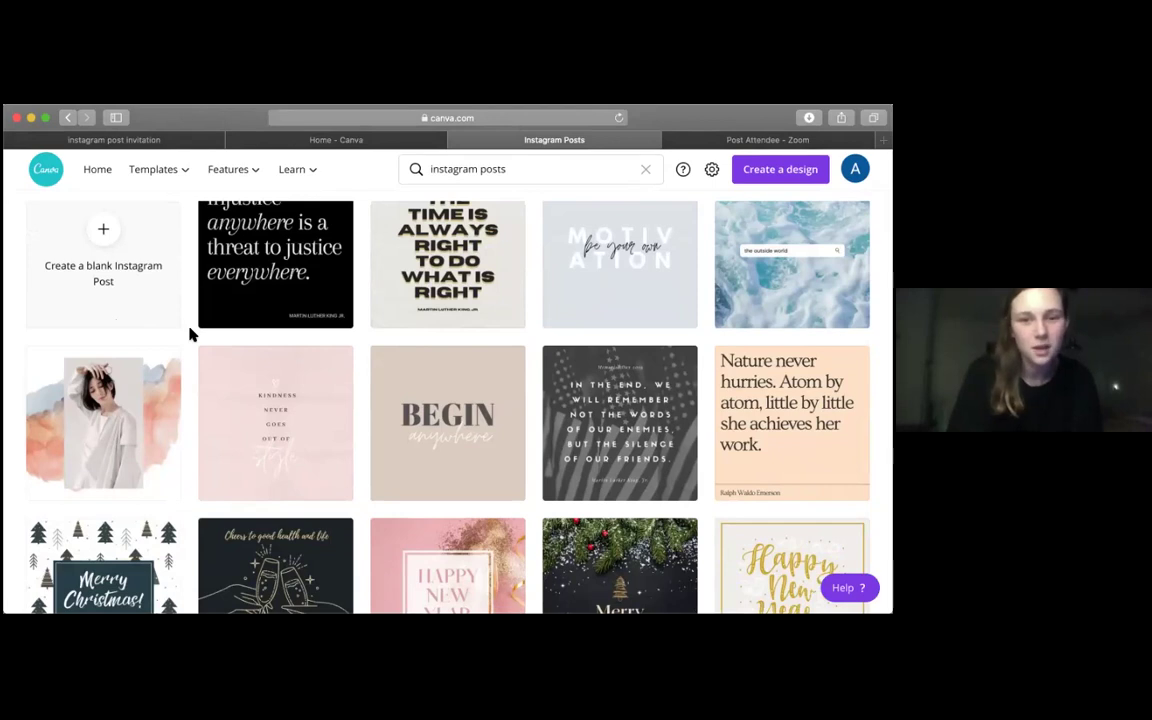
{"action": "scroll", "coordinate": [190, 335], "scroll_direction": "down", "scroll_amount": 3}
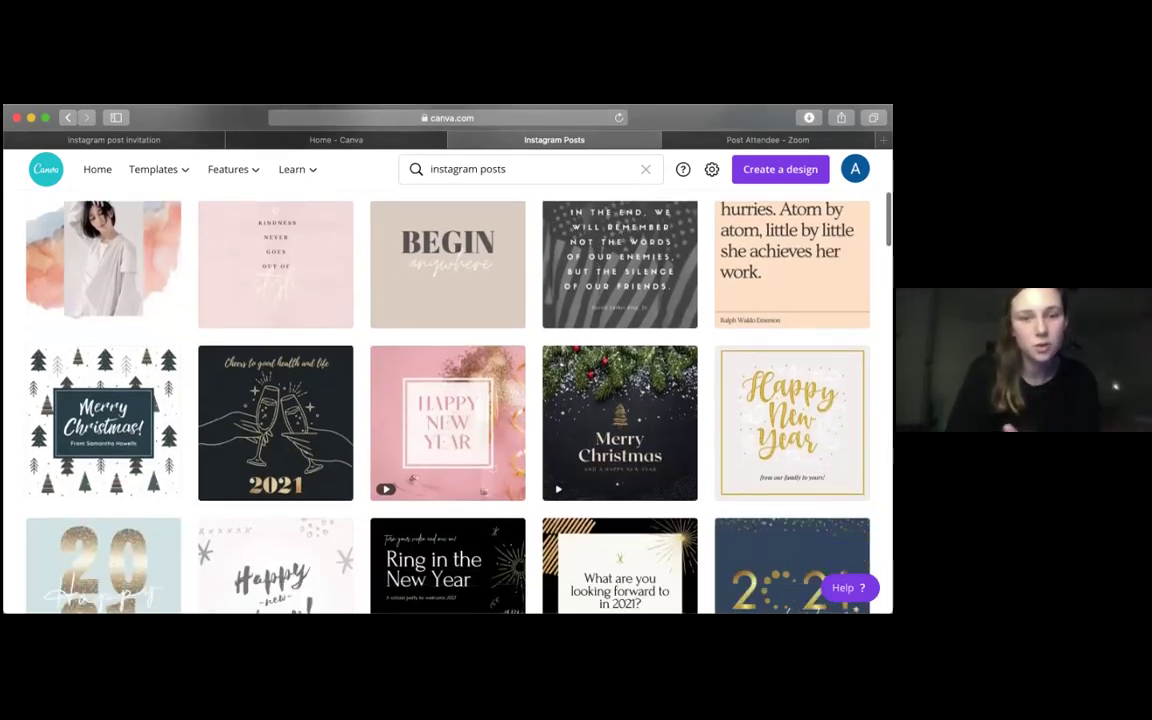
{"action": "scroll", "coordinate": [447, 405], "scroll_direction": "down", "scroll_amount": 6}
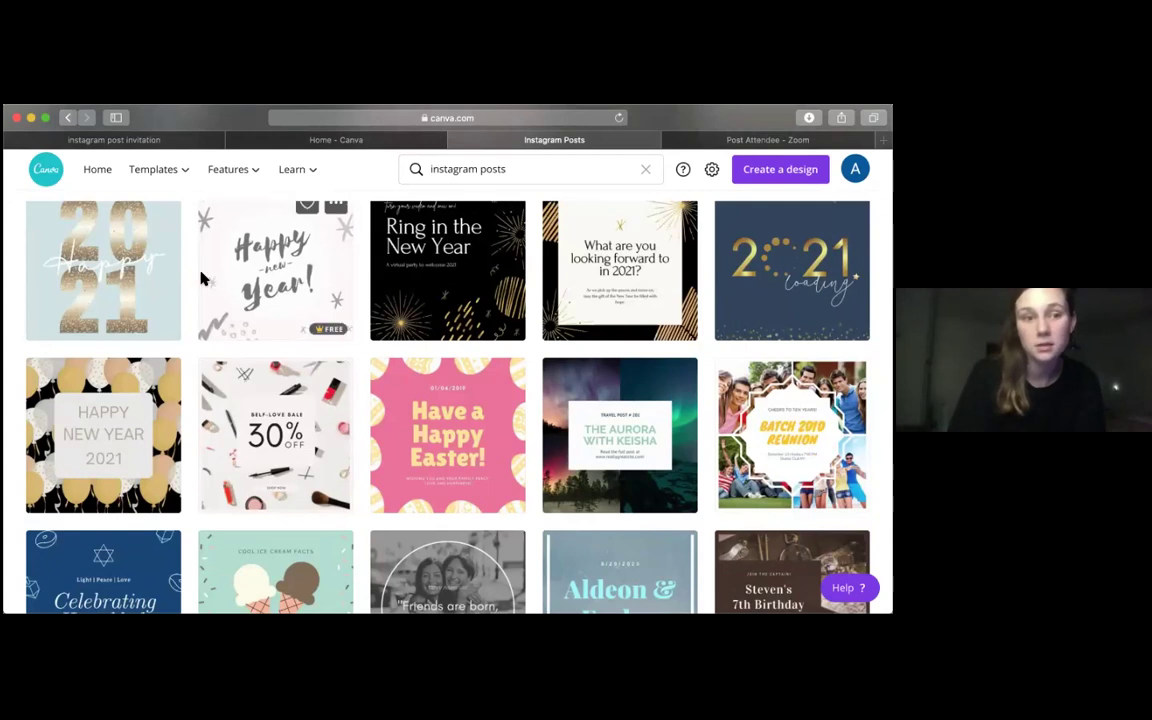
{"action": "scroll", "coordinate": [185, 278], "scroll_direction": "down", "scroll_amount": 1}
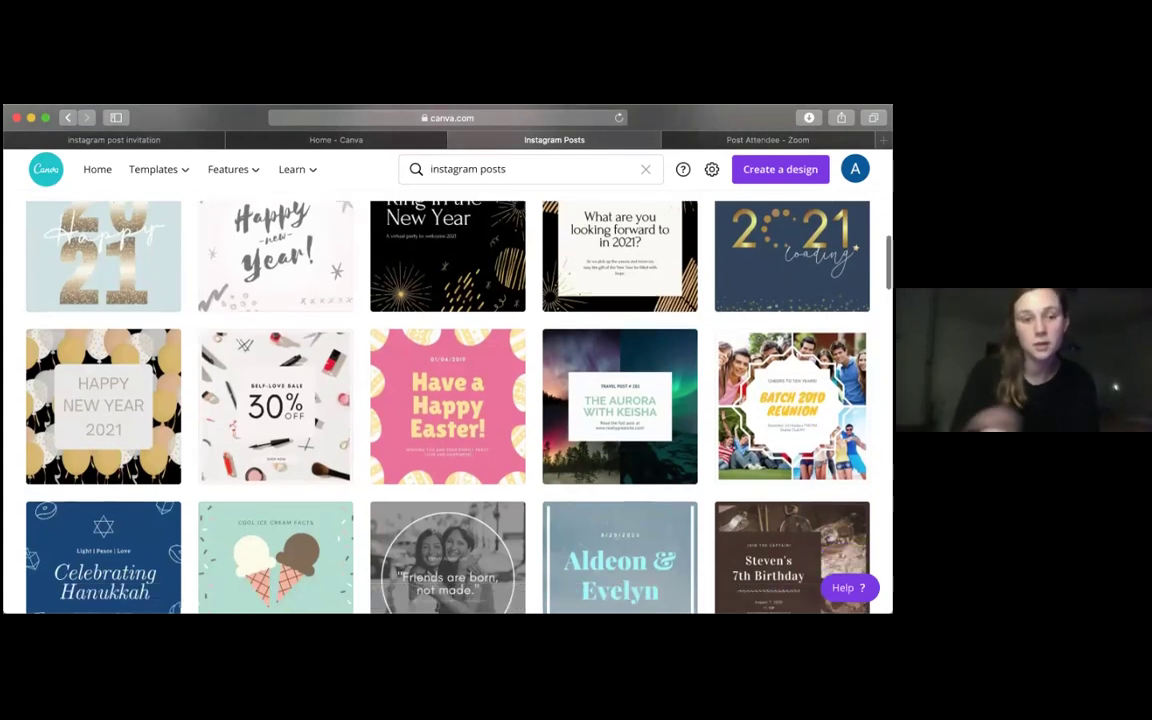
{"action": "scroll", "coordinate": [447, 400], "scroll_direction": "down", "scroll_amount": 5}
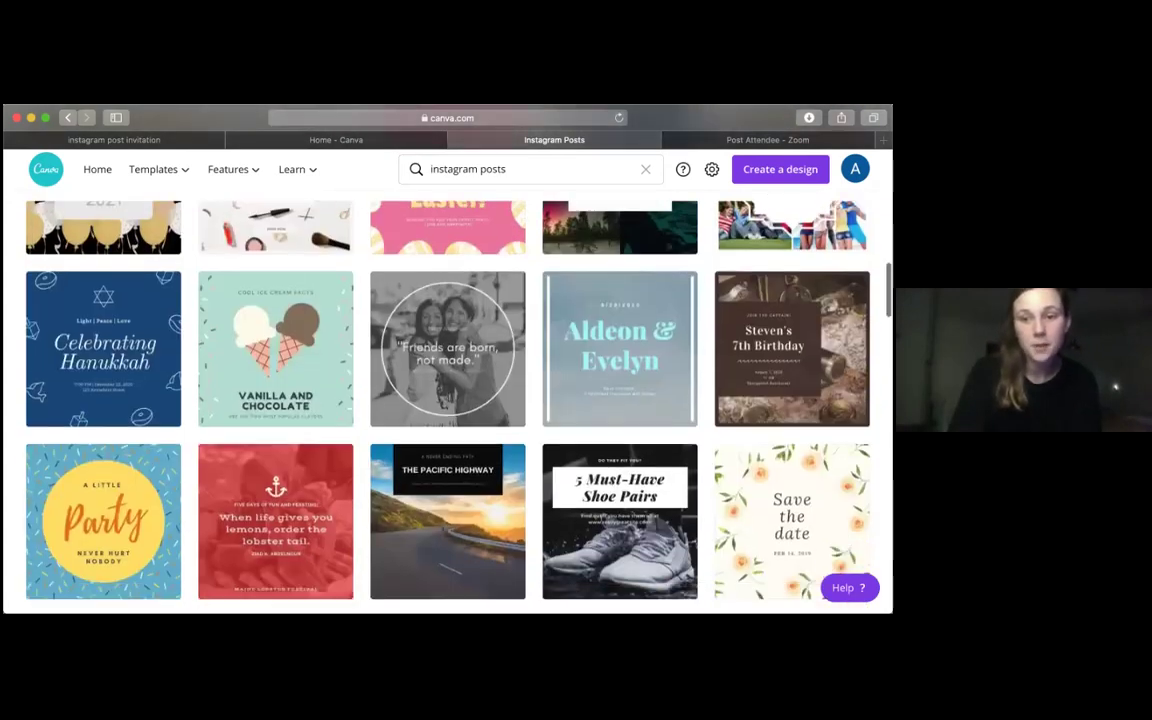
{"action": "scroll", "coordinate": [447, 400], "scroll_direction": "down", "scroll_amount": 4}
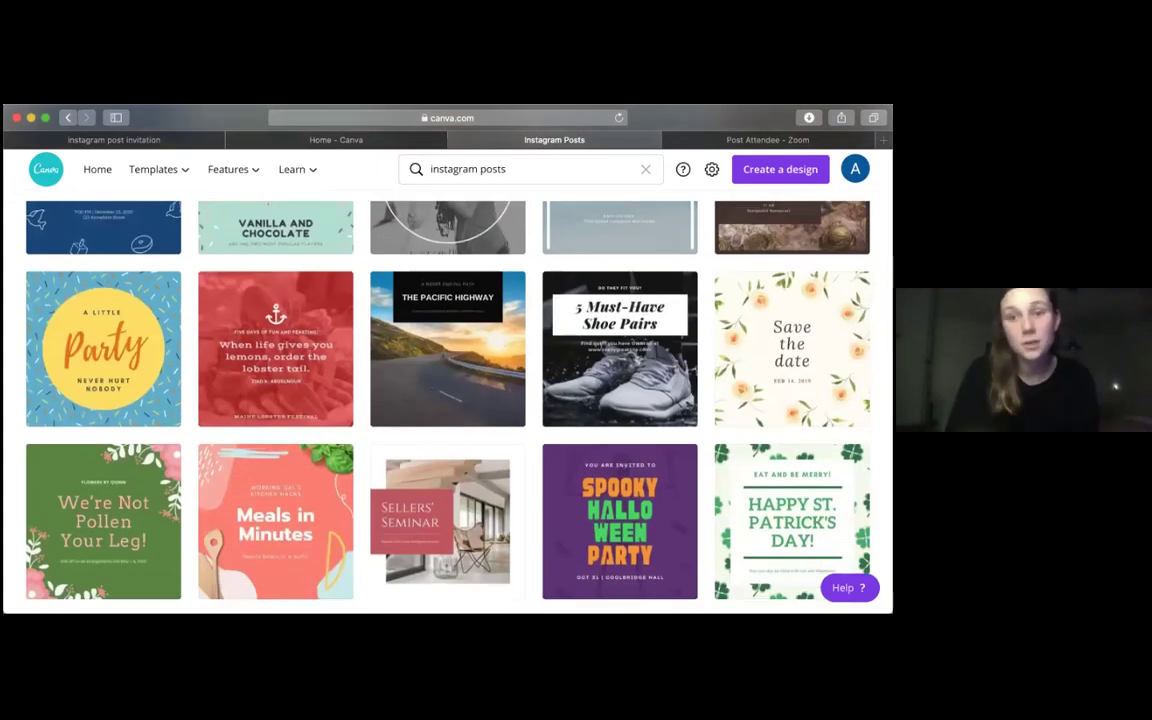
{"action": "scroll", "coordinate": [447, 400], "scroll_direction": "down", "scroll_amount": 4}
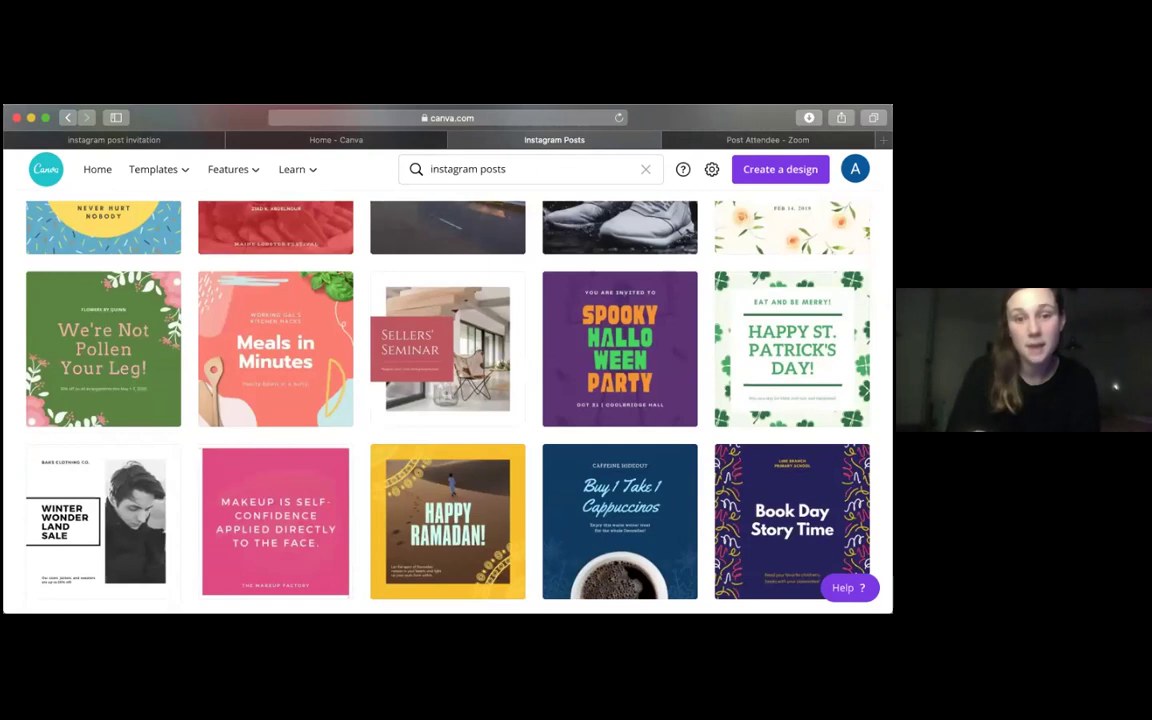
{"action": "scroll", "coordinate": [447, 400], "scroll_direction": "down", "scroll_amount": 5}
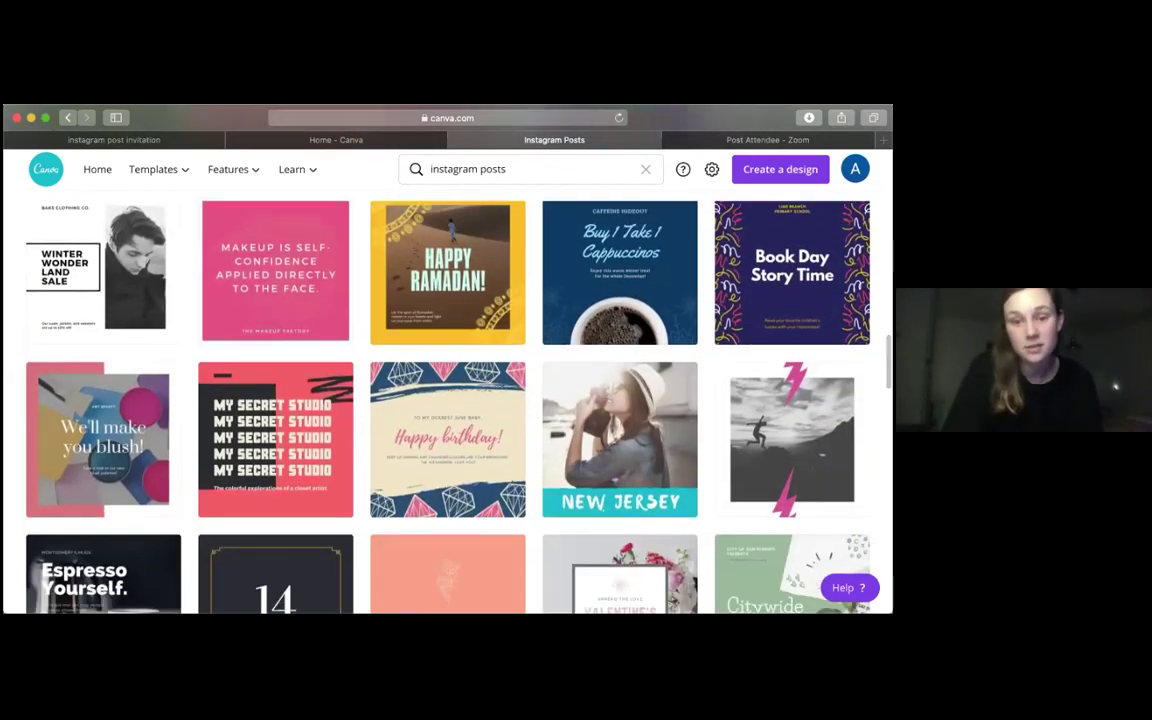
{"action": "scroll", "coordinate": [447, 400], "scroll_direction": "down", "scroll_amount": 5}
{"action": "scroll", "coordinate": [447, 400], "scroll_direction": "down", "scroll_amount": 4}
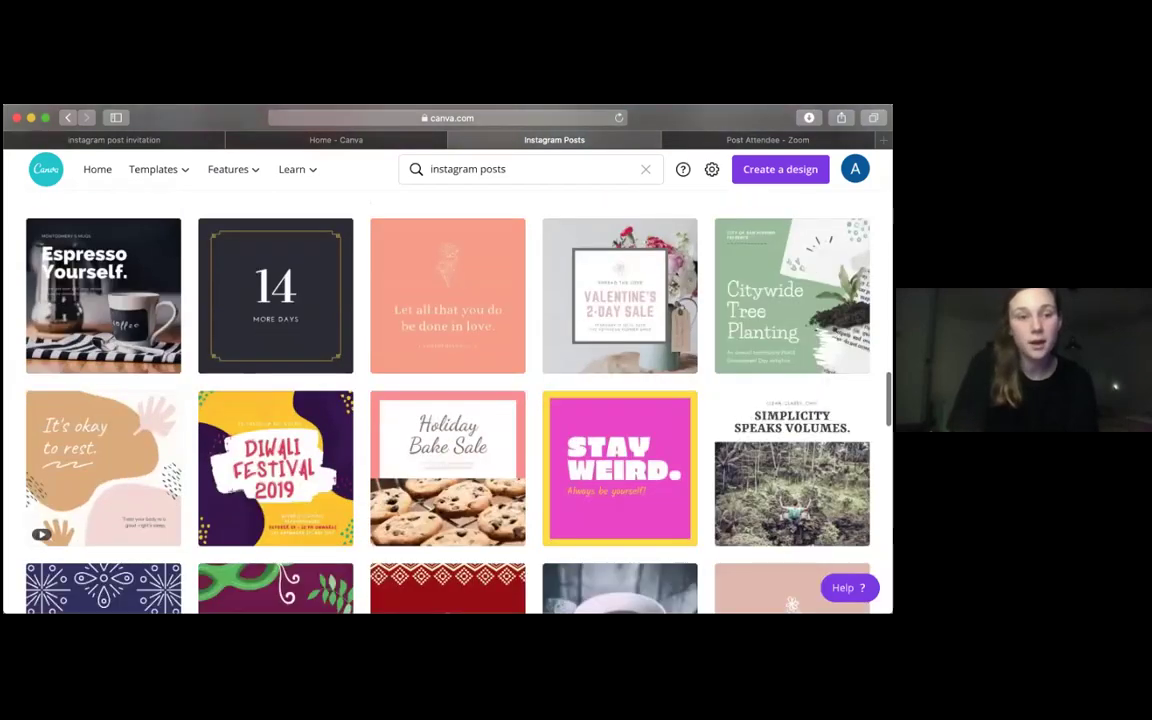
{"action": "scroll", "coordinate": [447, 400], "scroll_direction": "down", "scroll_amount": 4}
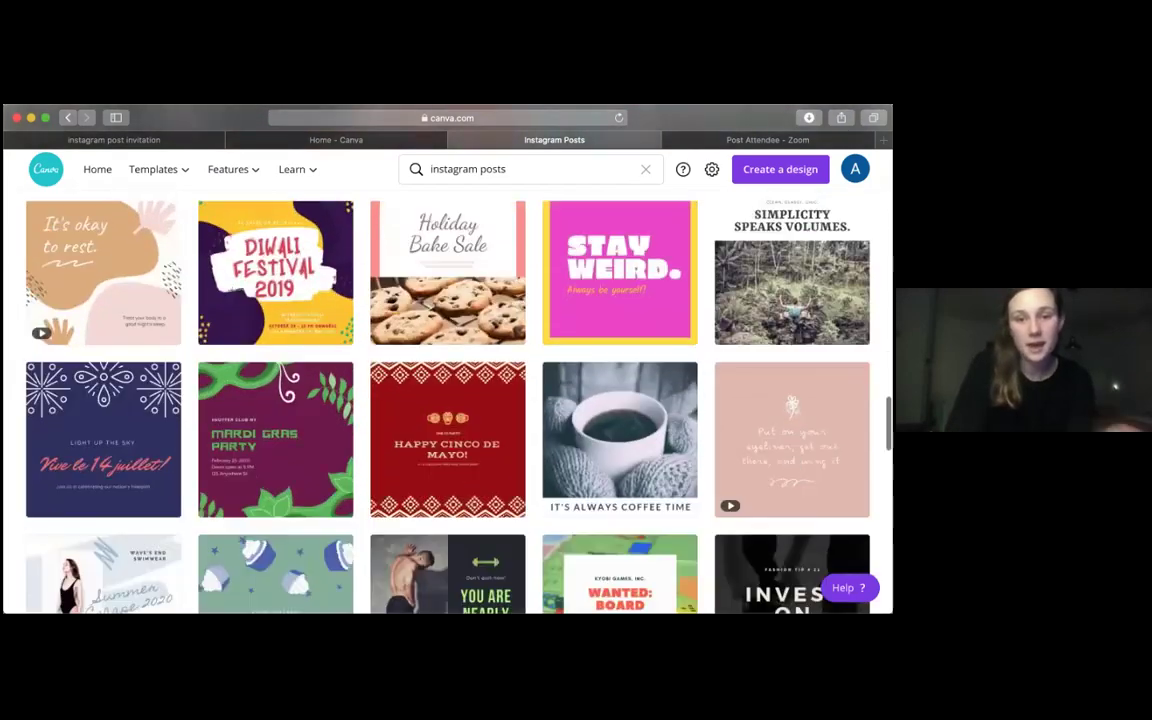
{"action": "scroll", "coordinate": [447, 400], "scroll_direction": "down", "scroll_amount": 3}
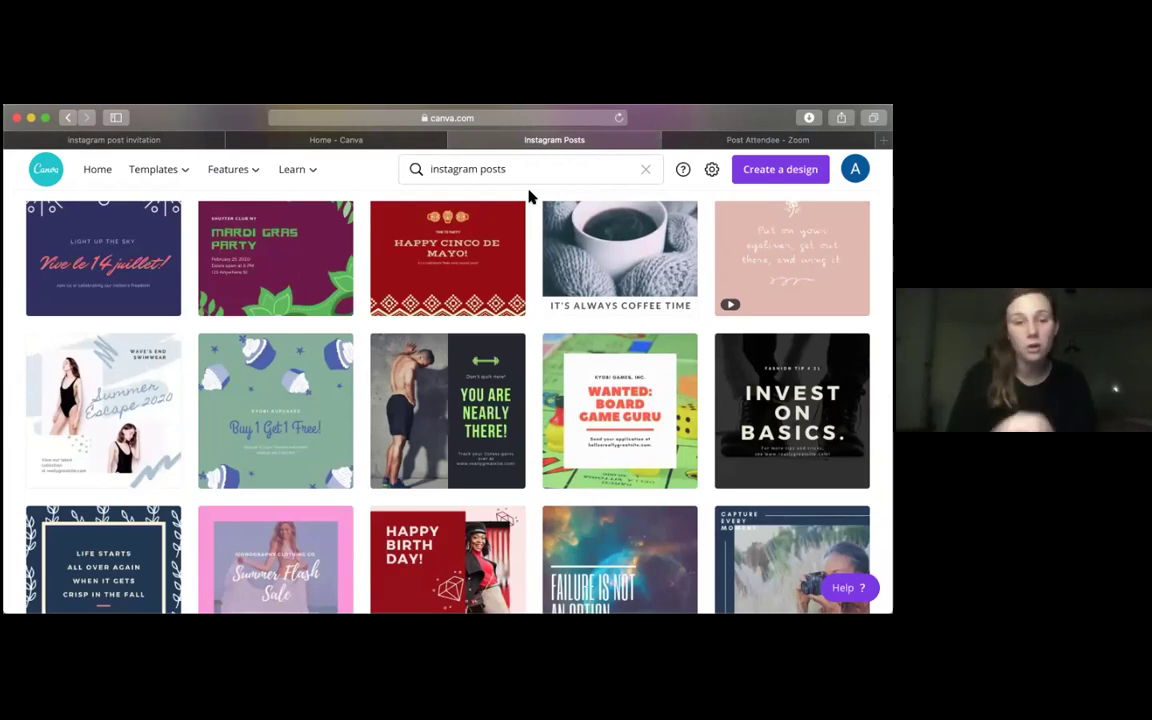
{"action": "scroll", "coordinate": [530, 197], "scroll_direction": "up", "scroll_amount": 5}
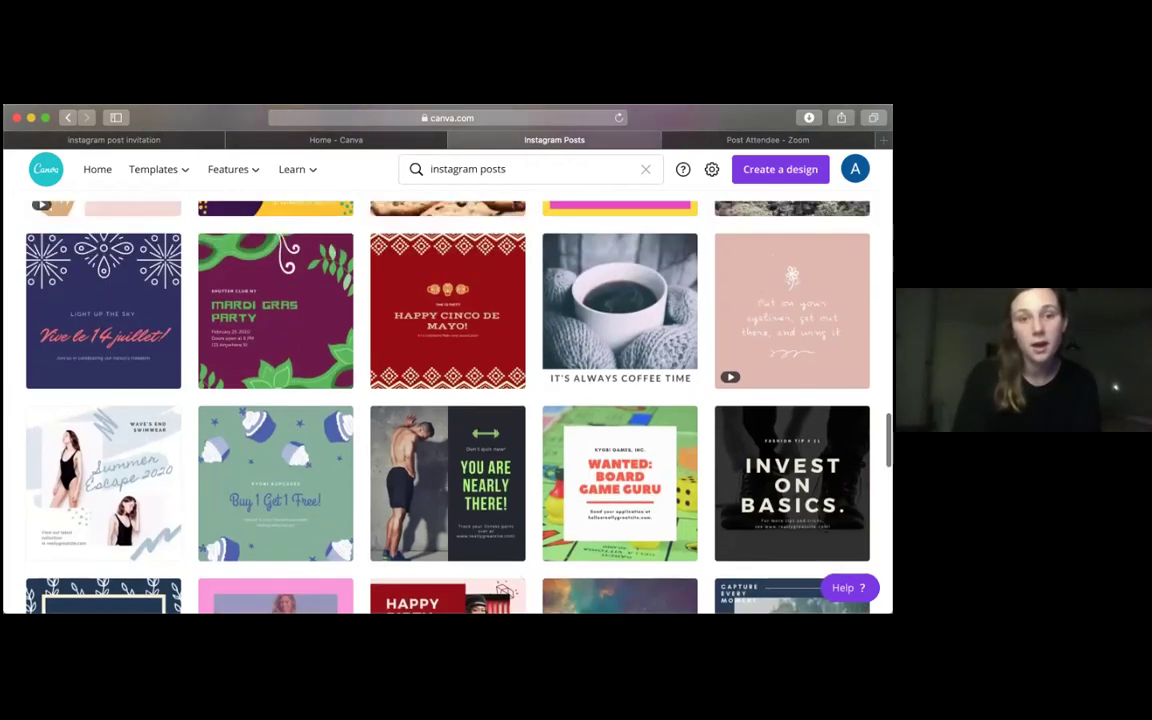
{"action": "scroll", "coordinate": [447, 400], "scroll_direction": "up", "scroll_amount": 3}
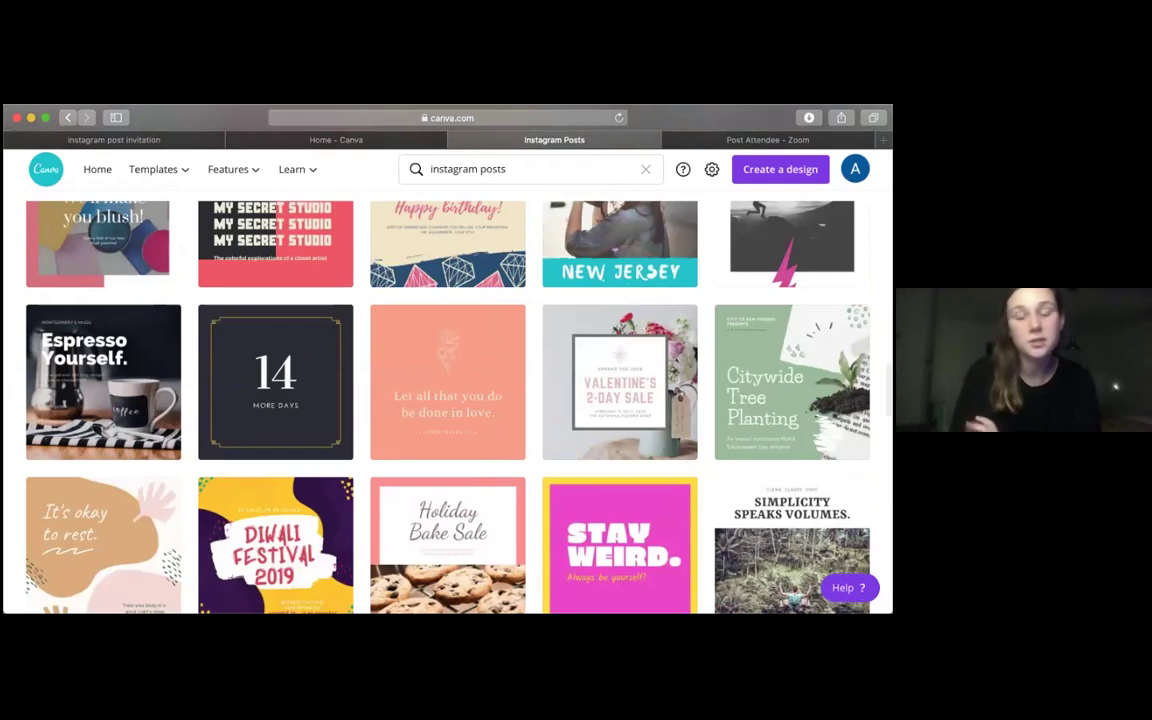
{"action": "scroll", "coordinate": [447, 400], "scroll_direction": "up", "scroll_amount": 2}
{"action": "scroll", "coordinate": [447, 400], "scroll_direction": "up", "scroll_amount": 1}
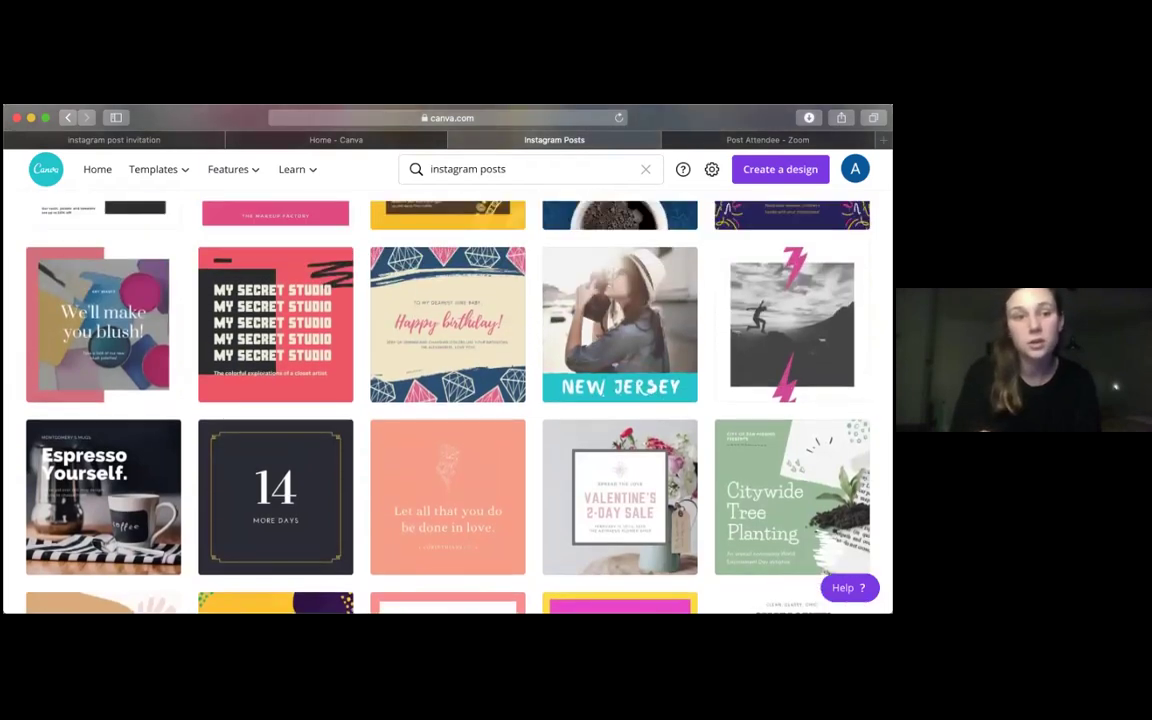
{"action": "scroll", "coordinate": [447, 400], "scroll_direction": "up", "scroll_amount": 1}
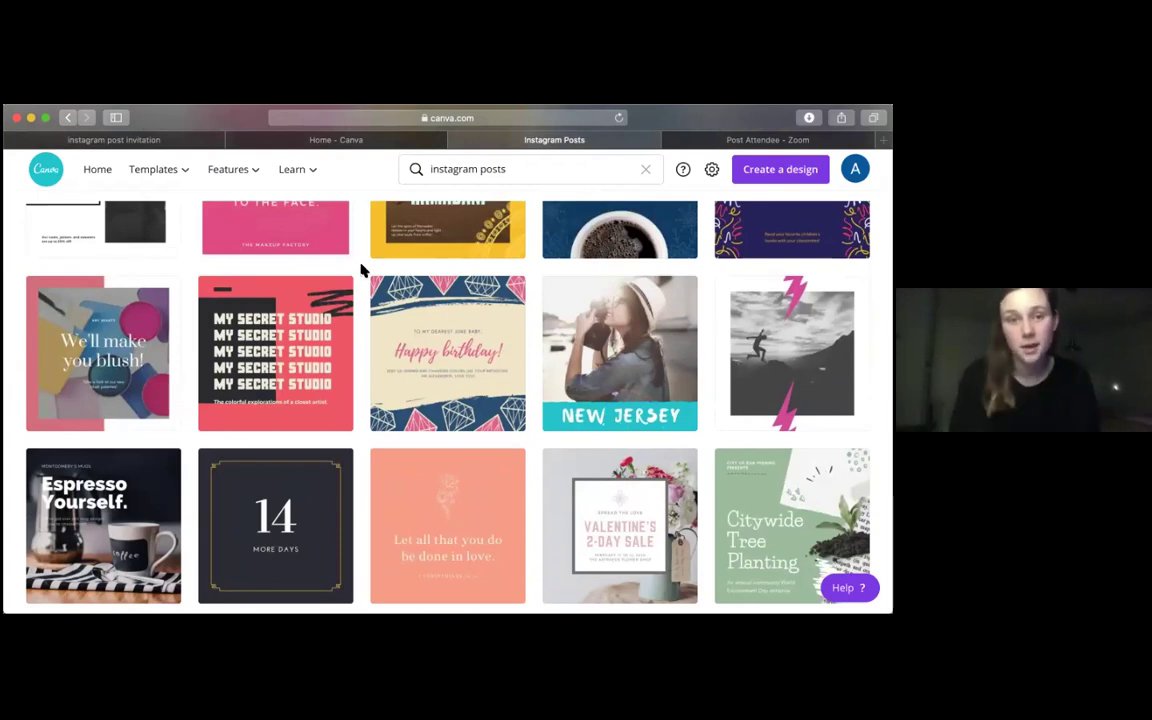
{"action": "scroll", "coordinate": [362, 268], "scroll_direction": "up", "scroll_amount": 5}
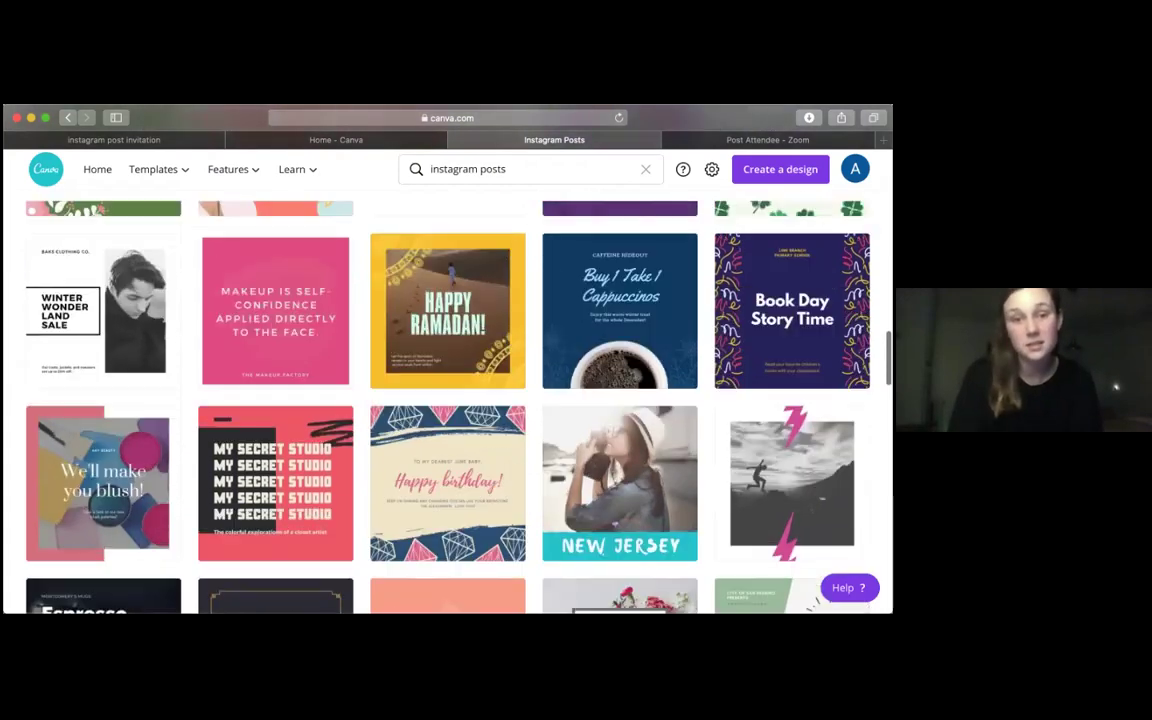
{"action": "scroll", "coordinate": [448, 407], "scroll_direction": "up", "scroll_amount": 12}
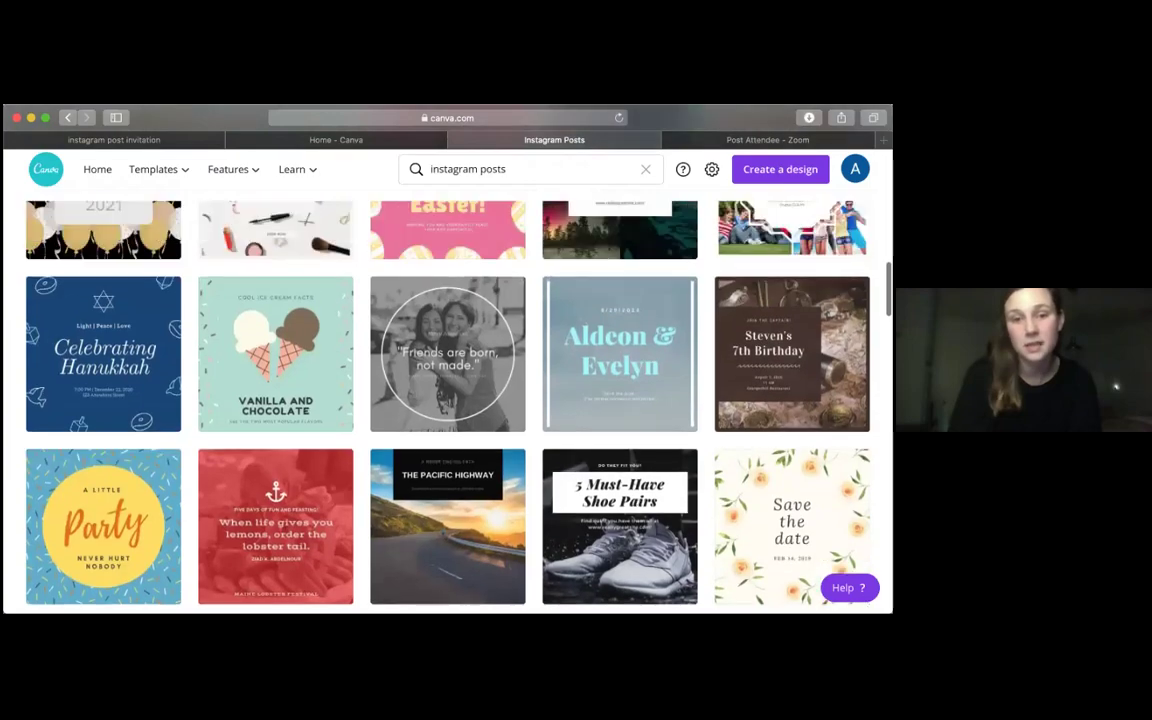
{"action": "scroll", "coordinate": [448, 407], "scroll_direction": "up", "scroll_amount": 14}
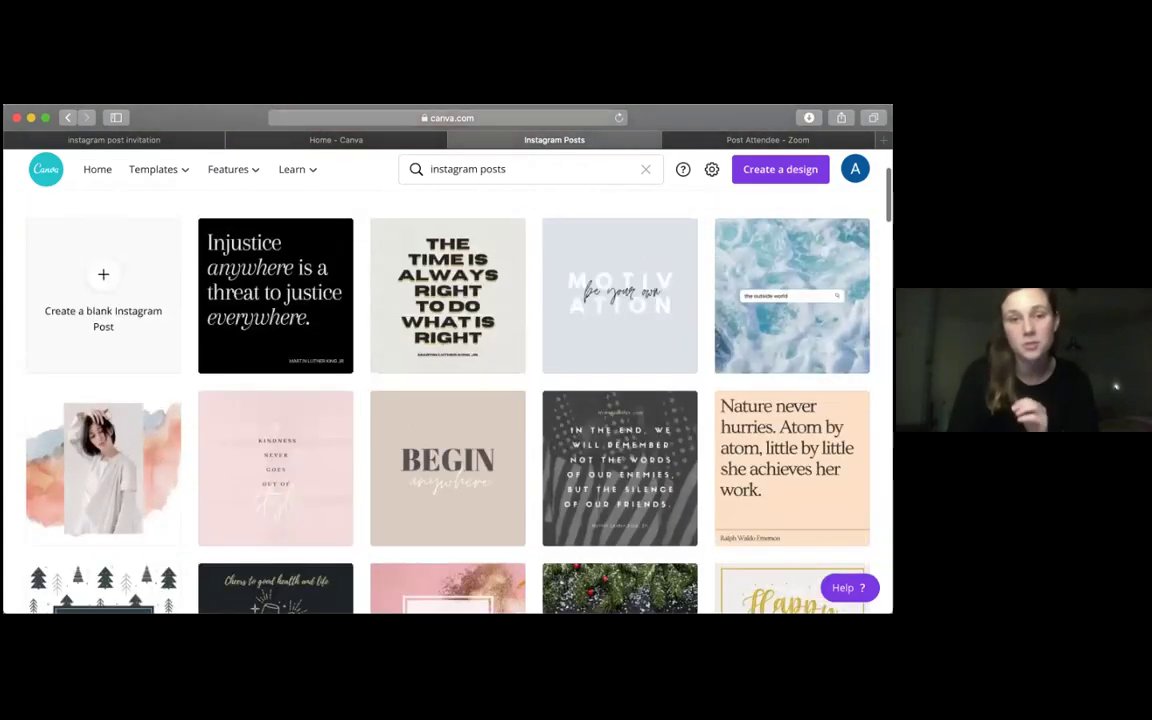